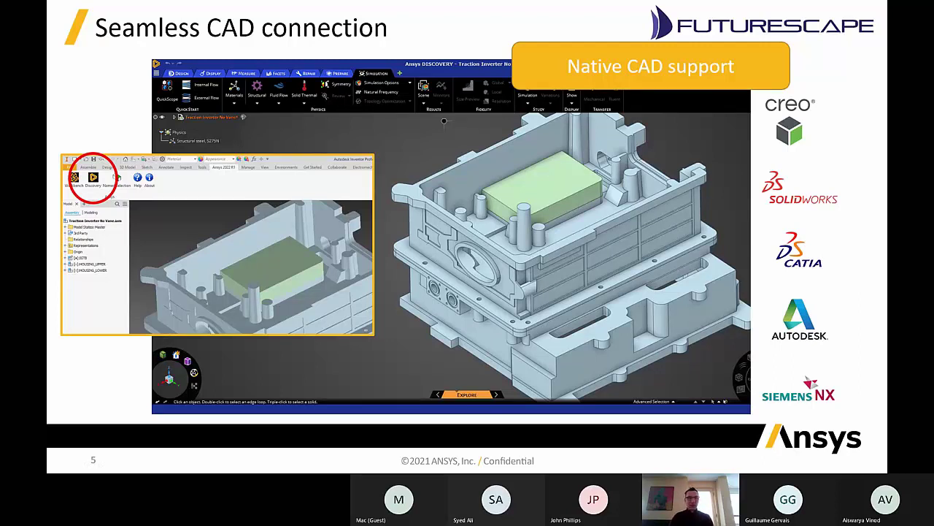
pyautogui.press('Right')
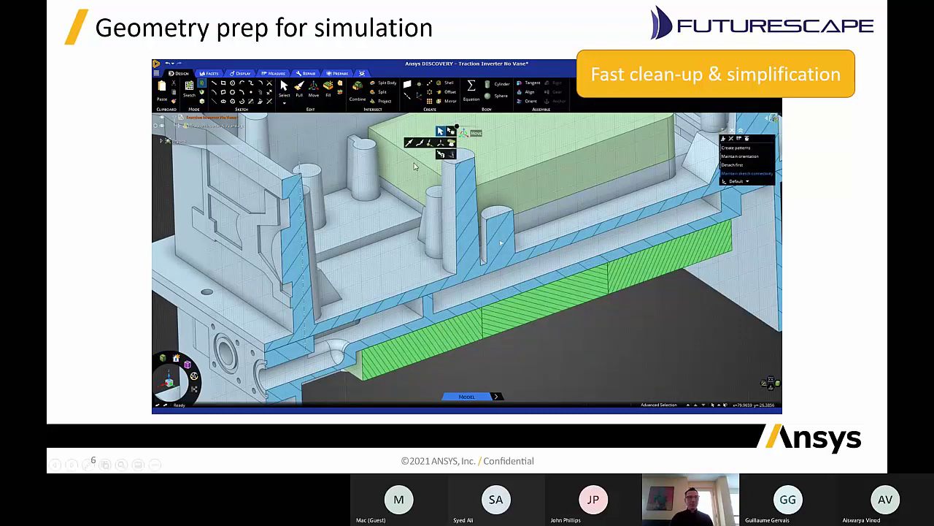
pyautogui.press('Right')
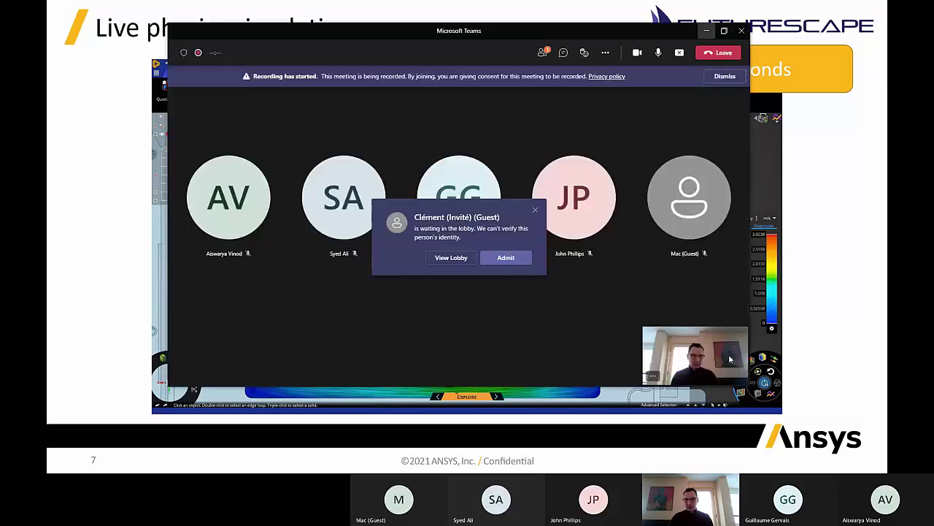
# Admit the waiting guest to the Microsoft Teams meeting and resume the slideshow at the high fidelity simulation slide.
pyautogui.click(494, 261)
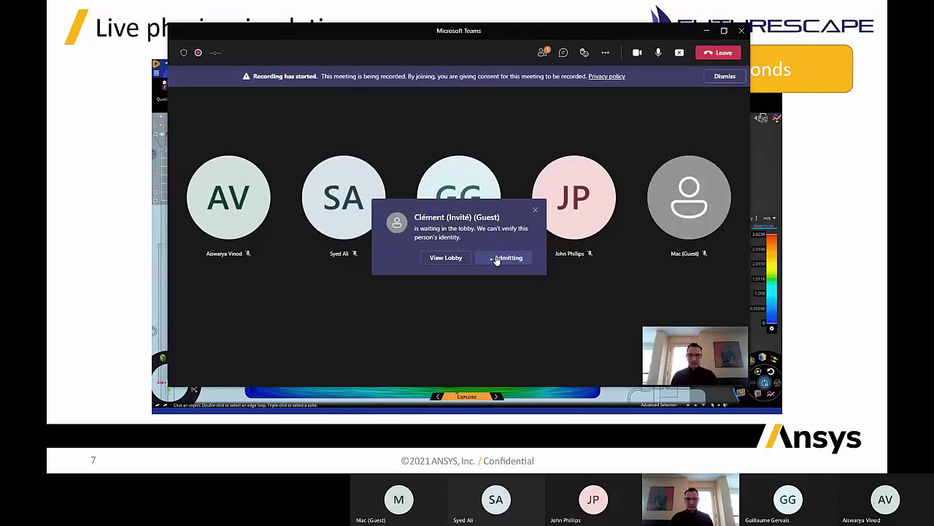
pyautogui.click(830, 198)
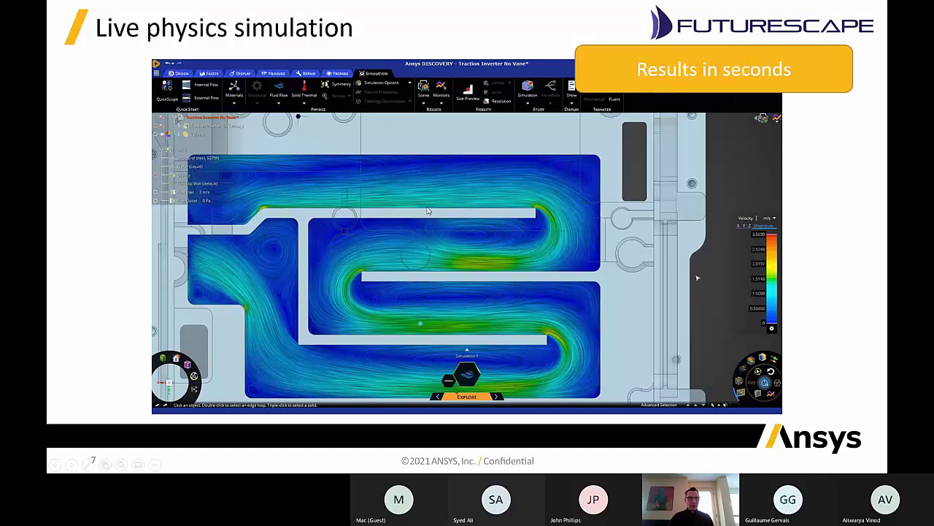
pyautogui.press('Right')
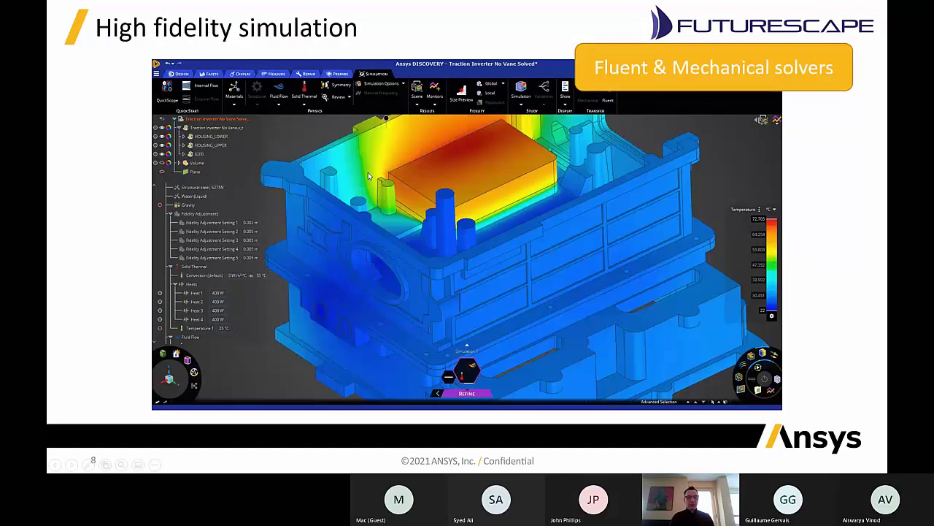
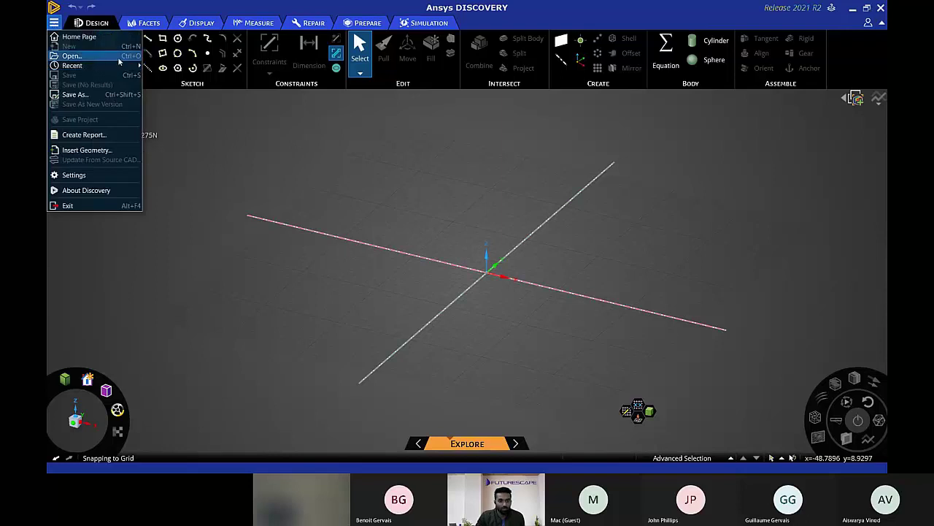
# In Ansys Discovery, open Traction Inverter No Vane.x_t from the Discovery folder with all file types listed.
pyautogui.click(96, 56)
pyautogui.doubleClick(293, 105)
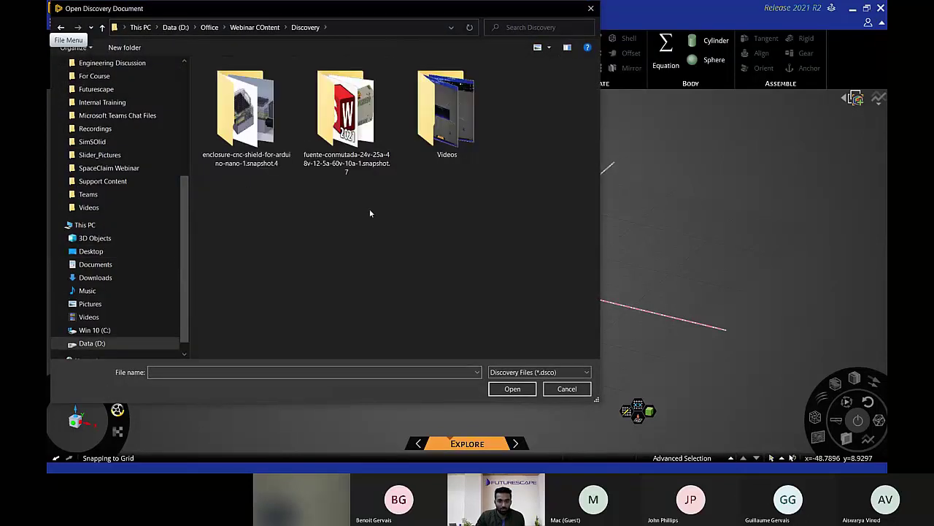
pyautogui.click(572, 376)
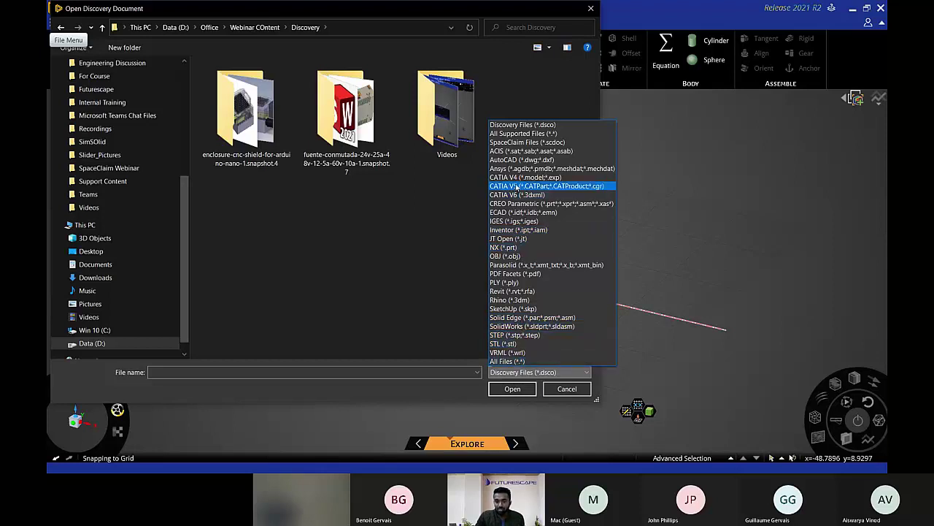
pyautogui.click(522, 361)
pyautogui.scroll(-3, 448, 332)
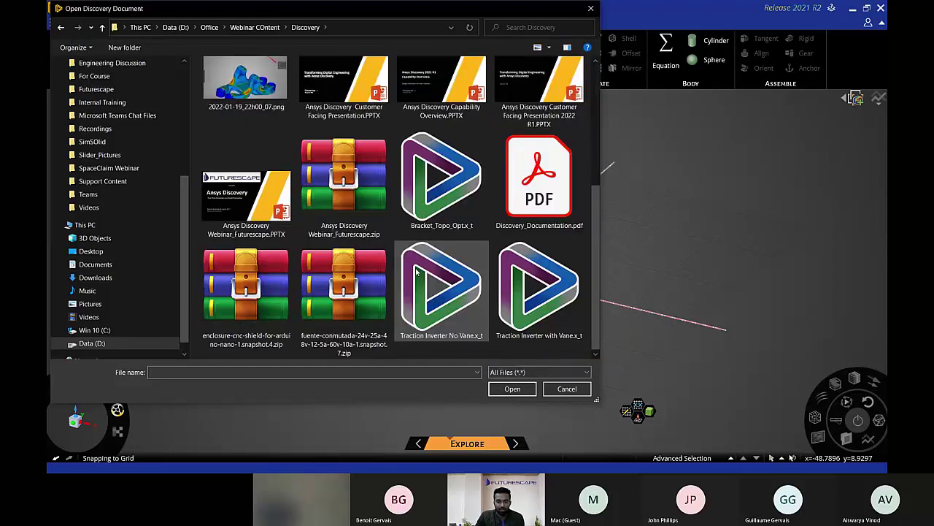
pyautogui.doubleClick(454, 311)
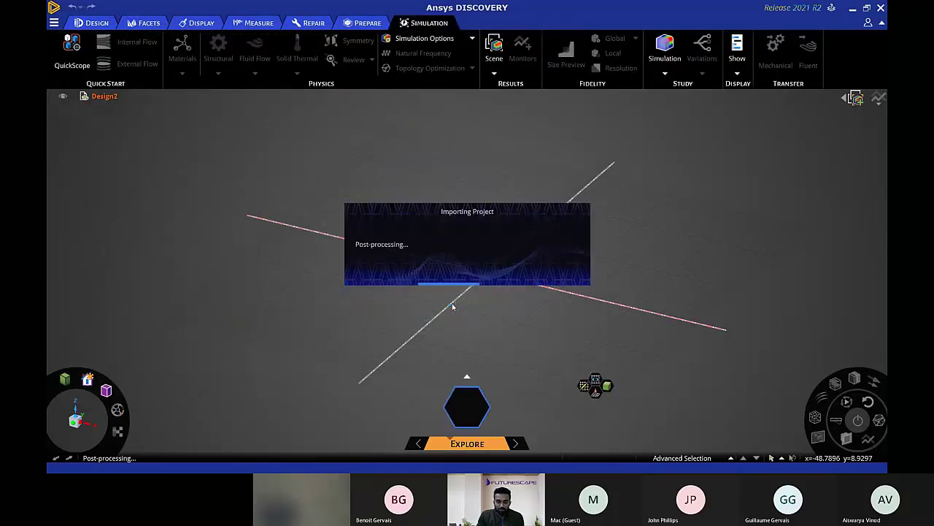
# Examine the traction inverter from several angles, including the block inside the upper housing and the three bodies beneath the base.
pyautogui.moveTo(666, 367); pyautogui.dragTo(438, 159, button='middle')
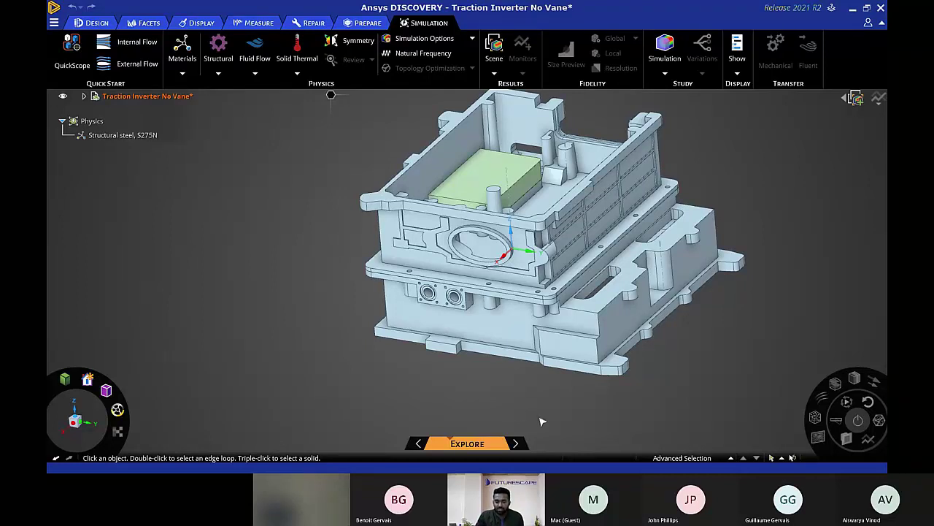
pyautogui.moveTo(531, 412); pyautogui.dragTo(474, 397, button='middle')
pyautogui.moveTo(544, 269); pyautogui.dragTo(677, 400, button='middle')
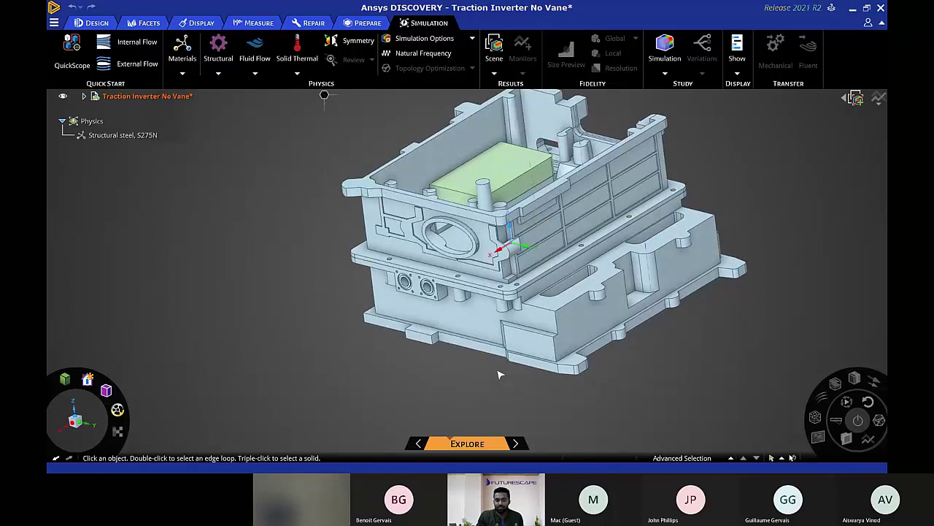
pyautogui.moveTo(498, 375)
pyautogui.mouseDown(button='middle')
pyautogui.moveTo(641, 350)
pyautogui.moveTo(597, 381)
pyautogui.mouseUp(button='middle')
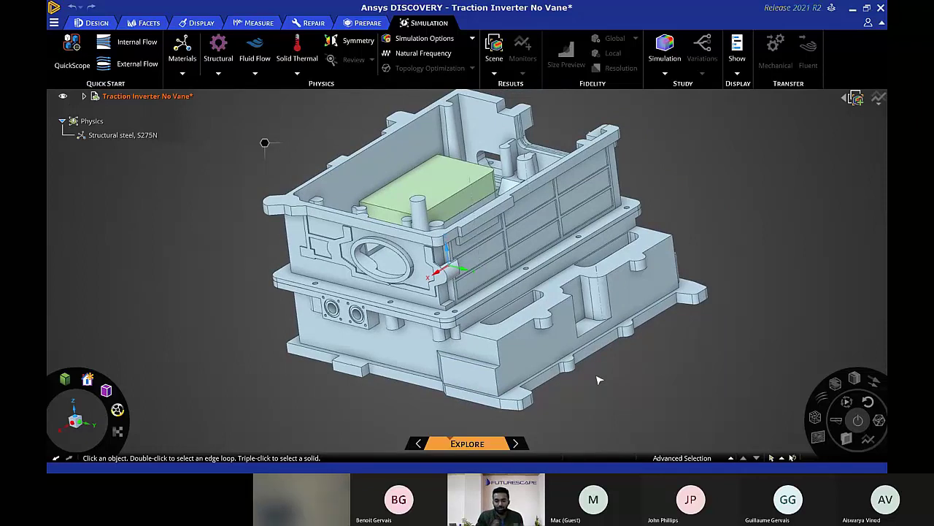
pyautogui.click(447, 165)
pyautogui.moveTo(477, 289); pyautogui.dragTo(570, 314, button='middle')
pyautogui.click(570, 314)
pyautogui.click(515, 305)
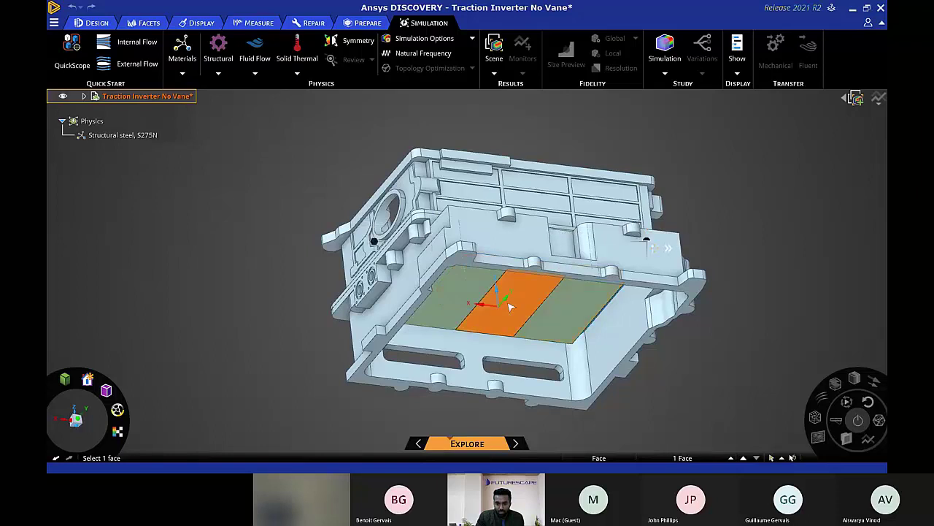
pyautogui.click(458, 302)
pyautogui.moveTo(584, 234); pyautogui.dragTo(590, 227, button='middle')
pyautogui.click(676, 174)
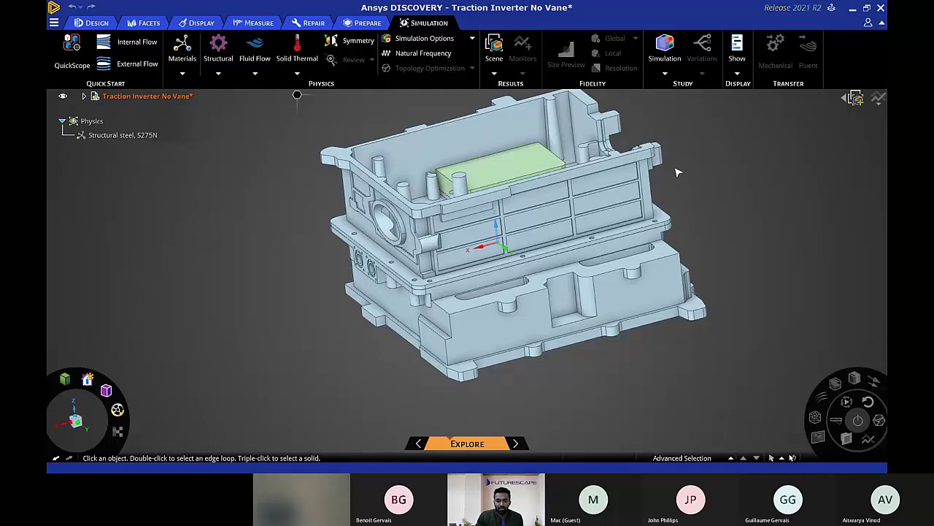
pyautogui.moveTo(549, 130); pyautogui.dragTo(524, 186, button='middle')
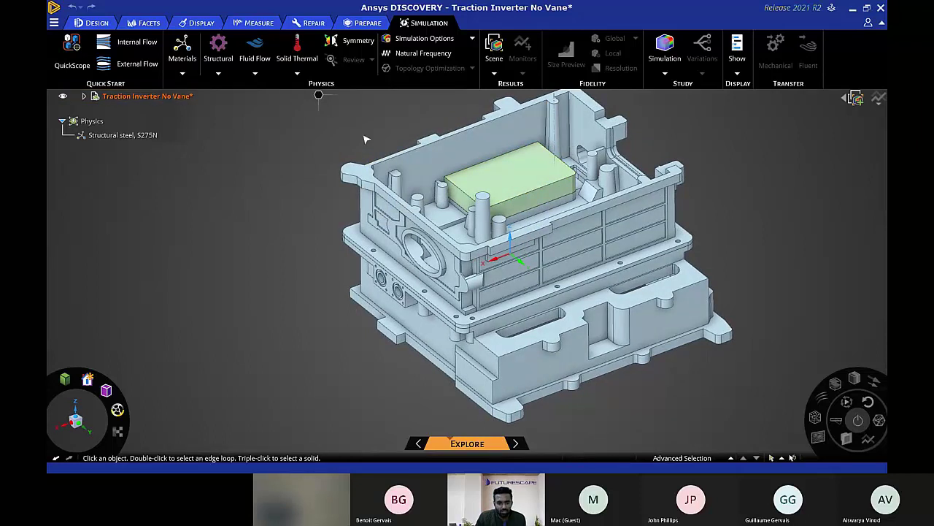
# Apply a thermal heat source of 400 W total heat to the block inside the upper housing.
pyautogui.tripleClick(531, 179)
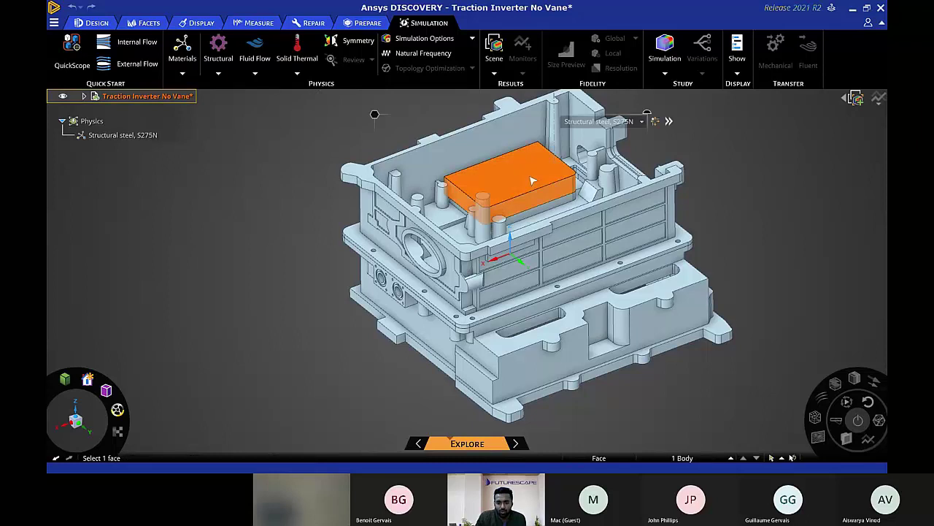
pyautogui.rightClick(372, 117)
pyautogui.moveTo(405, 114)
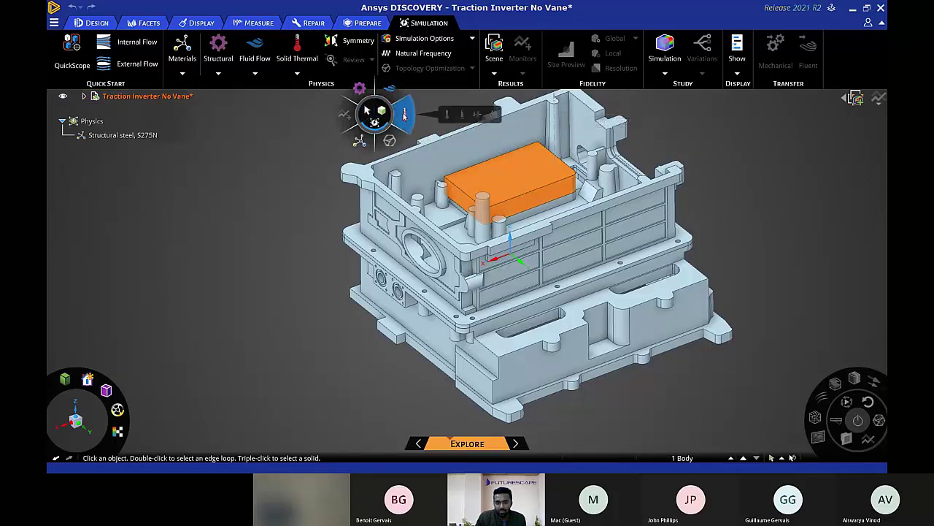
pyautogui.click(477, 115)
pyautogui.write('400 W')
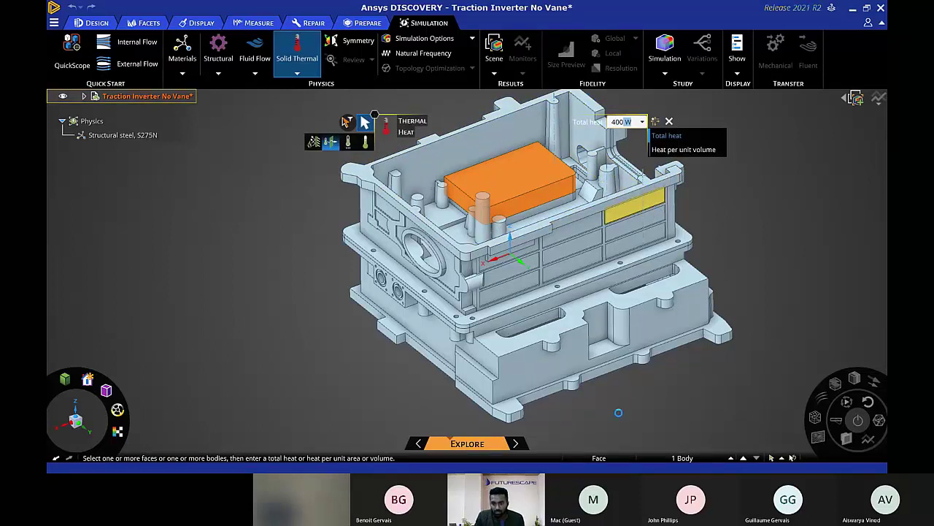
pyautogui.press('Return')
# Apply 400 W of total heat to each of the three adjacent bodies on the underside of the housing.
pyautogui.moveTo(596, 369); pyautogui.dragTo(562, 267, button='middle')
pyautogui.click(563, 267)
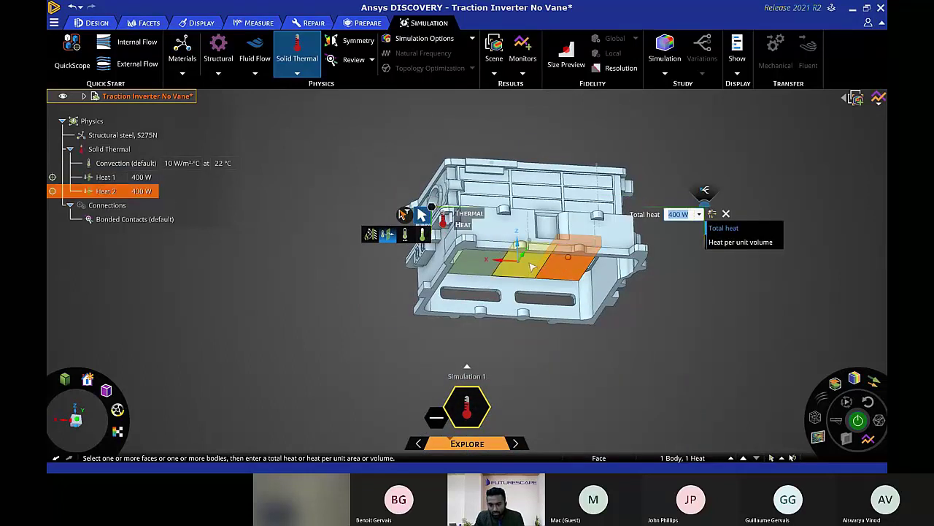
pyautogui.click(533, 267)
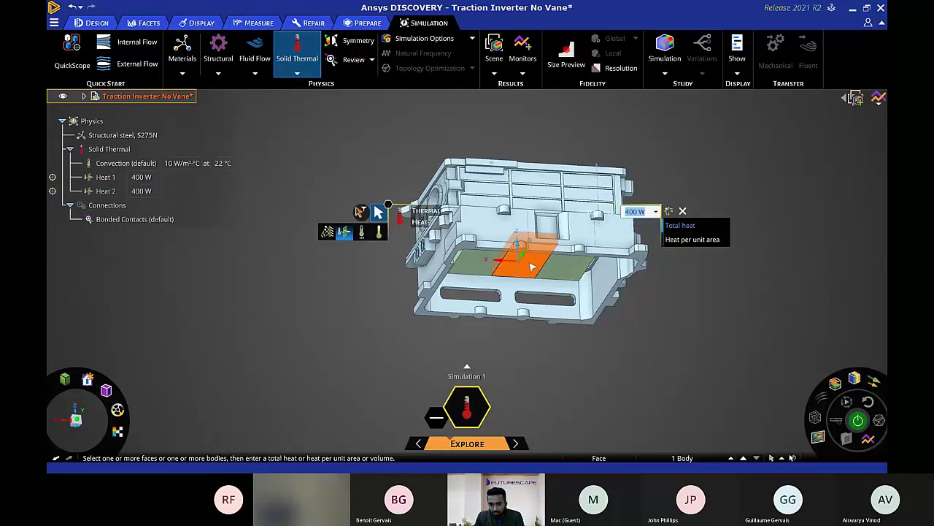
pyautogui.click(471, 265)
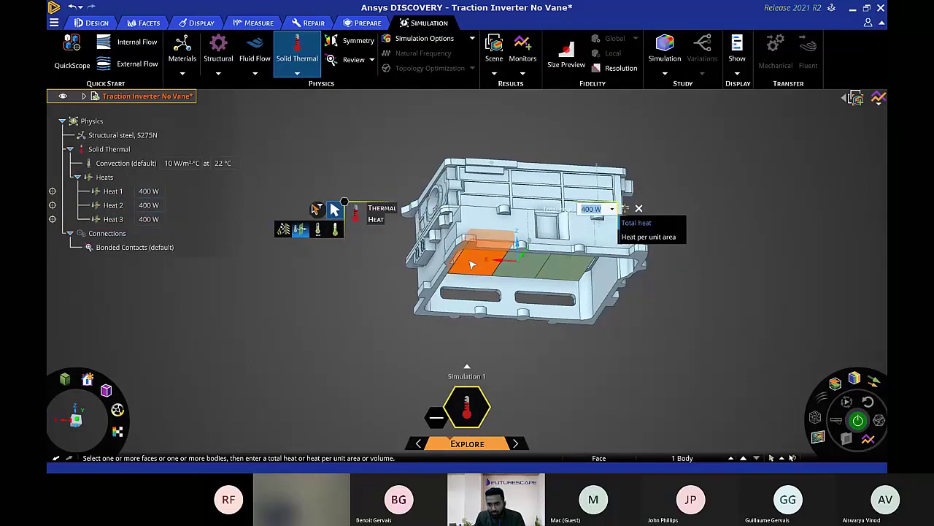
pyautogui.moveTo(471, 264); pyautogui.dragTo(500, 181, button='middle')
pyautogui.moveTo(692, 108); pyautogui.dragTo(606, 278, button='middle')
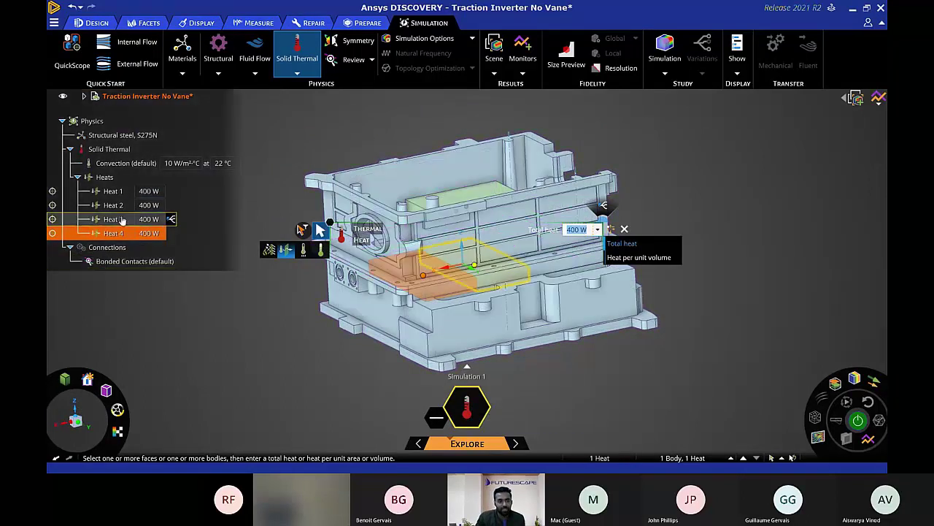
# Set the default convection to 3 W/m²·°C at an ambient temperature of 35 °C.
pyautogui.click(167, 163)
pyautogui.click(167, 163)
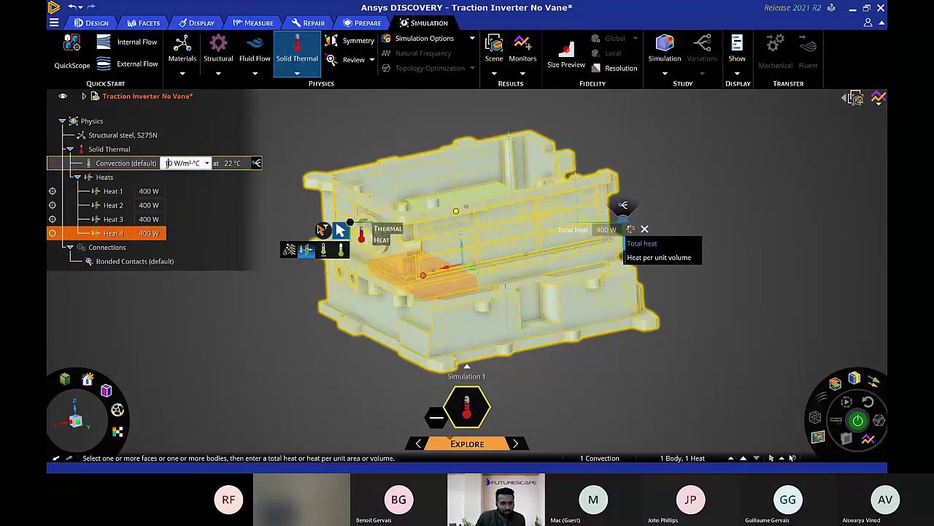
pyautogui.doubleClick(168, 164)
pyautogui.write('3')
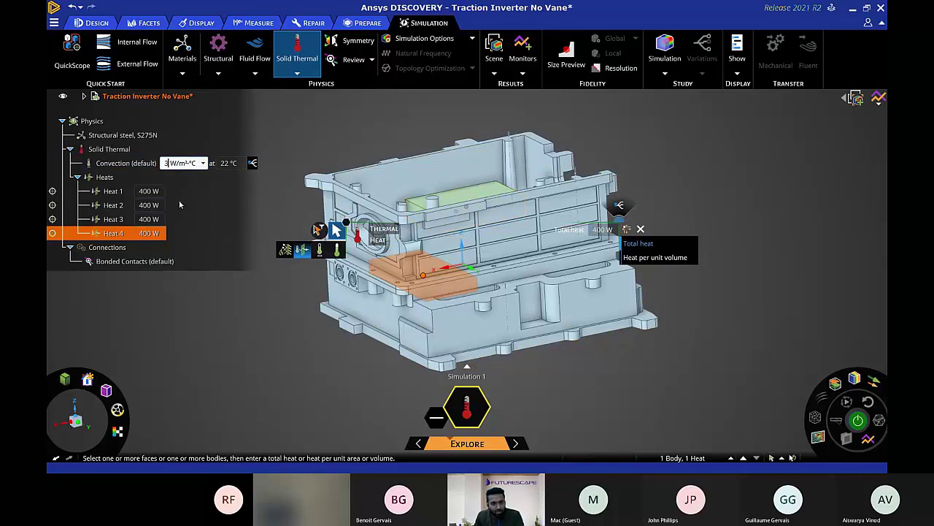
pyautogui.press('Return')
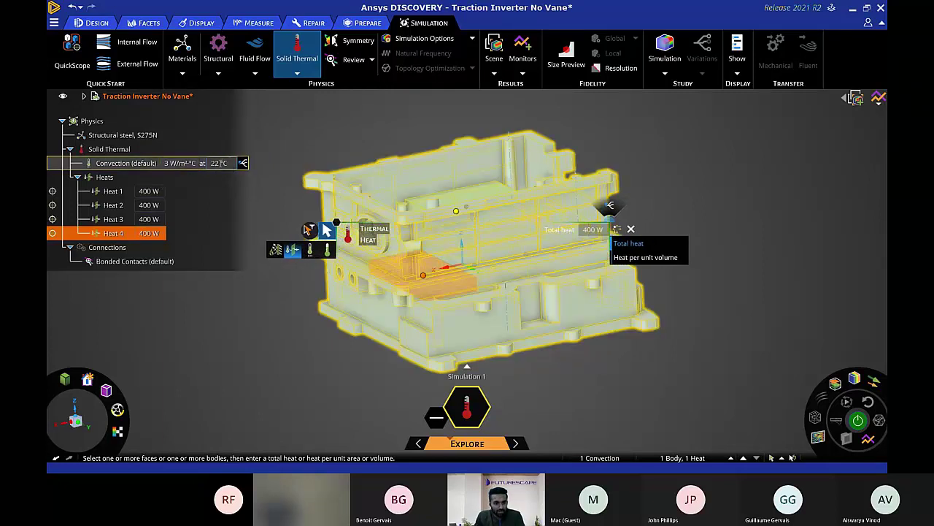
pyautogui.click(218, 163)
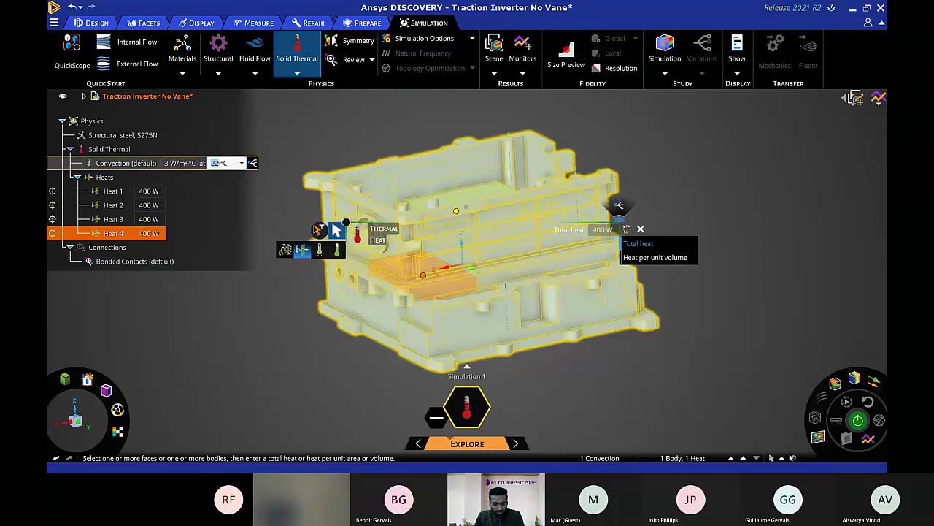
pyautogui.write('35')
pyautogui.press('Return')
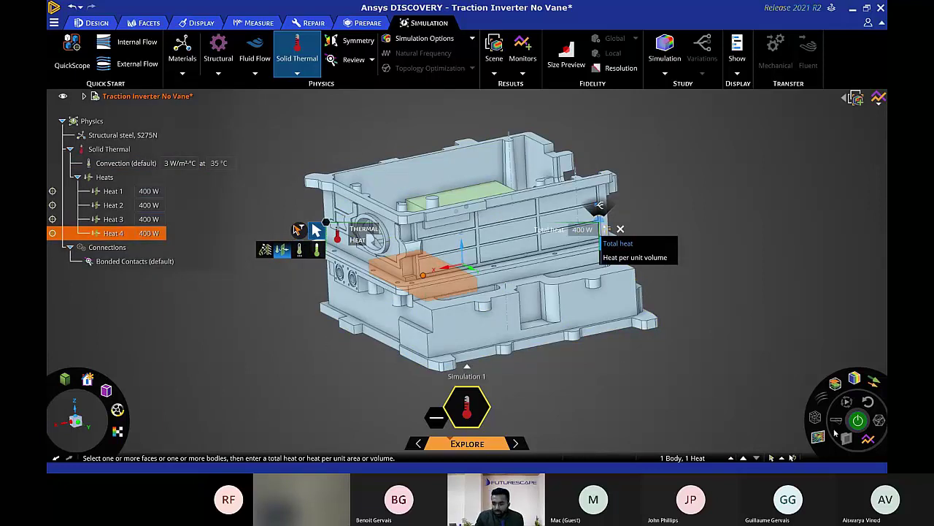
# Solve the solid thermal simulation, view the temperature contours and switch the result display to iso-surface.
pyautogui.click(858, 421)
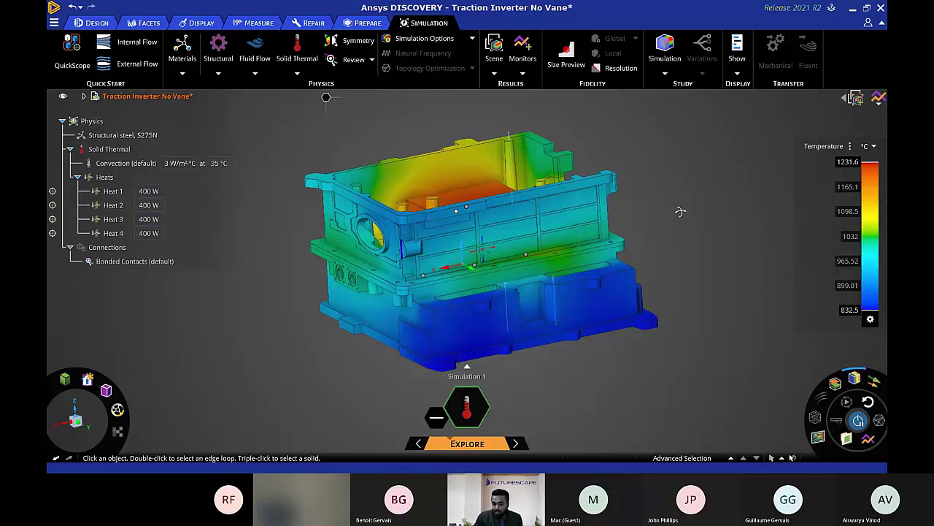
pyautogui.moveTo(680, 211); pyautogui.dragTo(679, 217, button='middle')
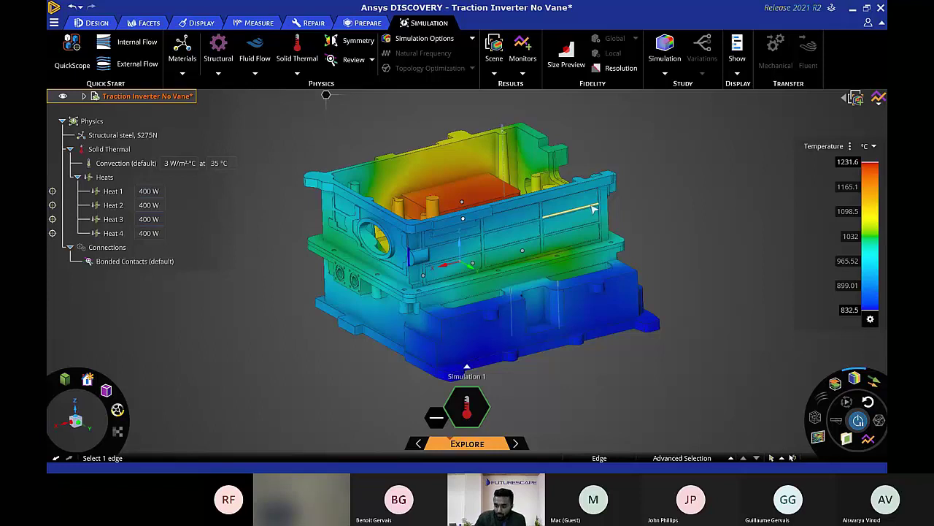
pyautogui.click(836, 382)
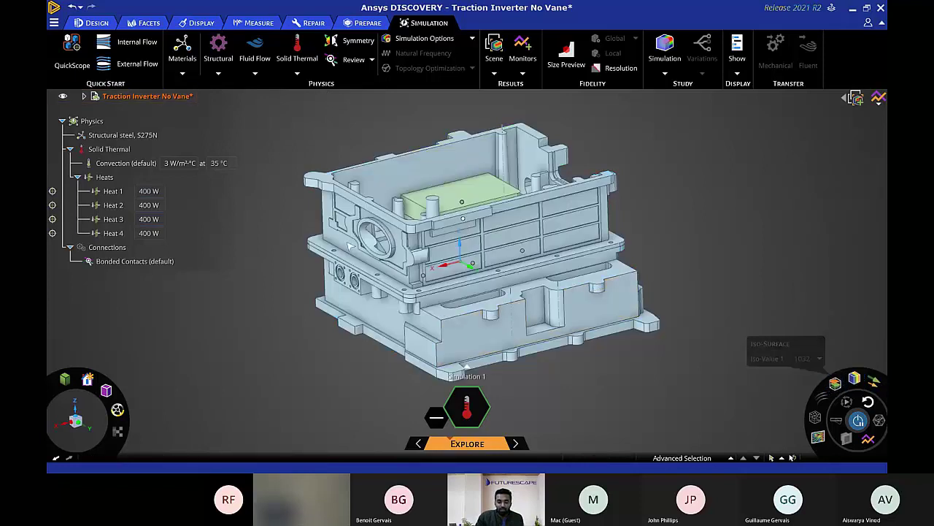
# Hide the upper housing and the block inside it to expose the coolant channel in the lower housing.
pyautogui.scroll(3, 369, 315)
pyautogui.click(365, 284)
pyautogui.rightClick(365, 283)
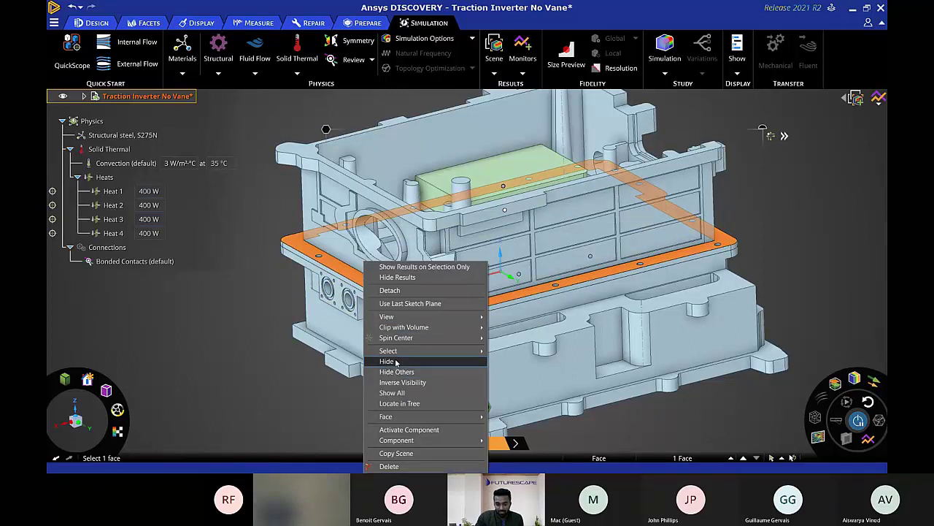
pyautogui.click(395, 362)
pyautogui.rightClick(515, 182)
pyautogui.click(521, 278)
pyautogui.moveTo(520, 278); pyautogui.dragTo(515, 257, button='middle')
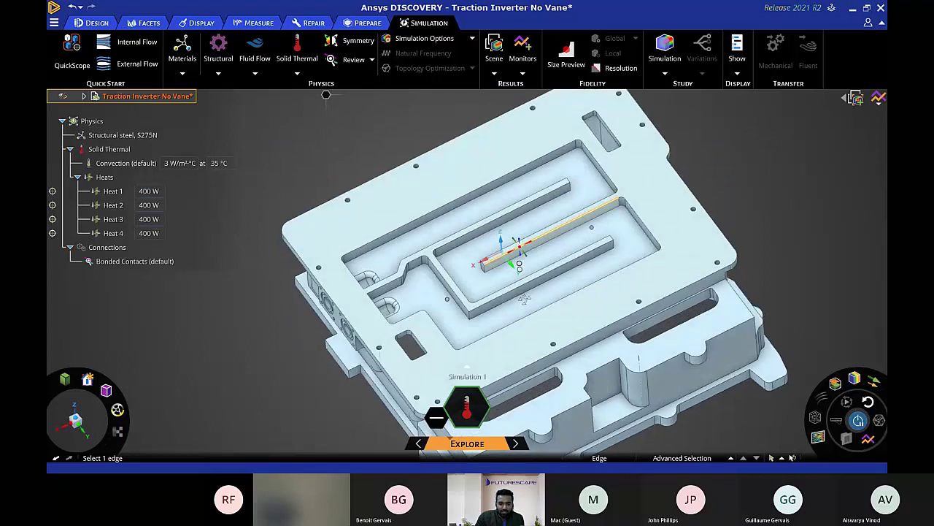
pyautogui.click(560, 210)
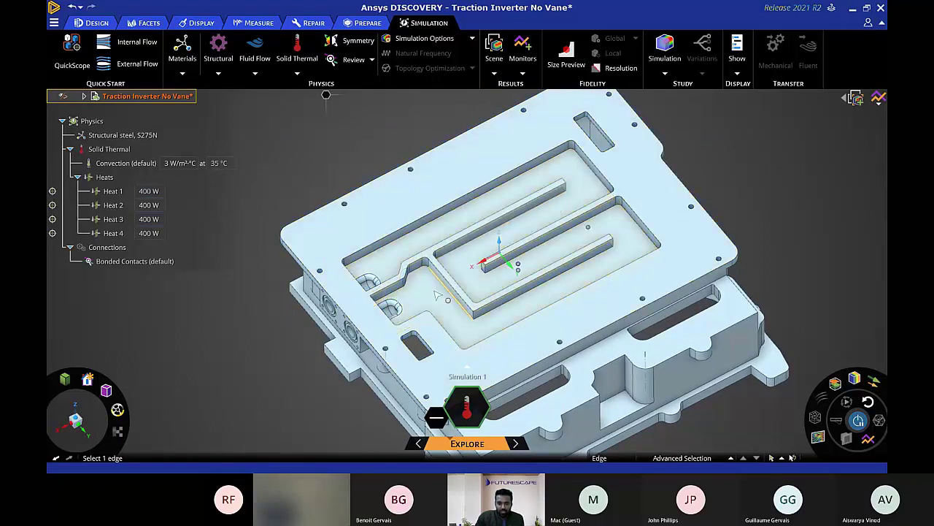
pyautogui.click(354, 318)
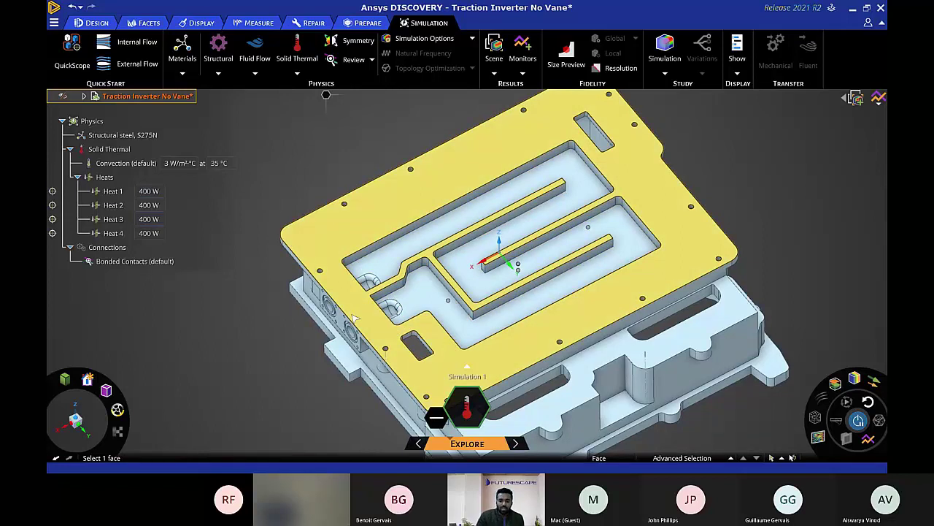
# Clear the selection and show all hidden bodies of the inverter again.
pyautogui.click(265, 374)
pyautogui.moveTo(265, 374); pyautogui.dragTo(263, 359, button='middle')
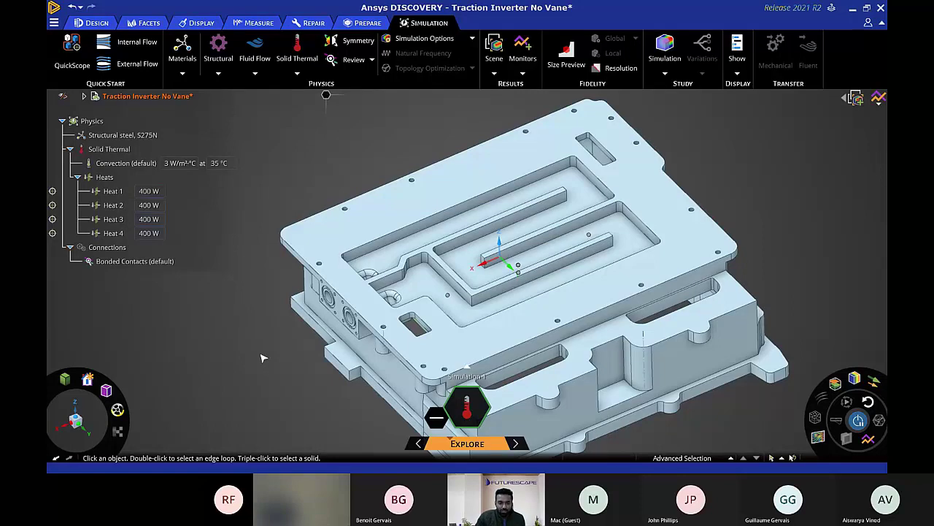
pyautogui.rightClick(232, 344)
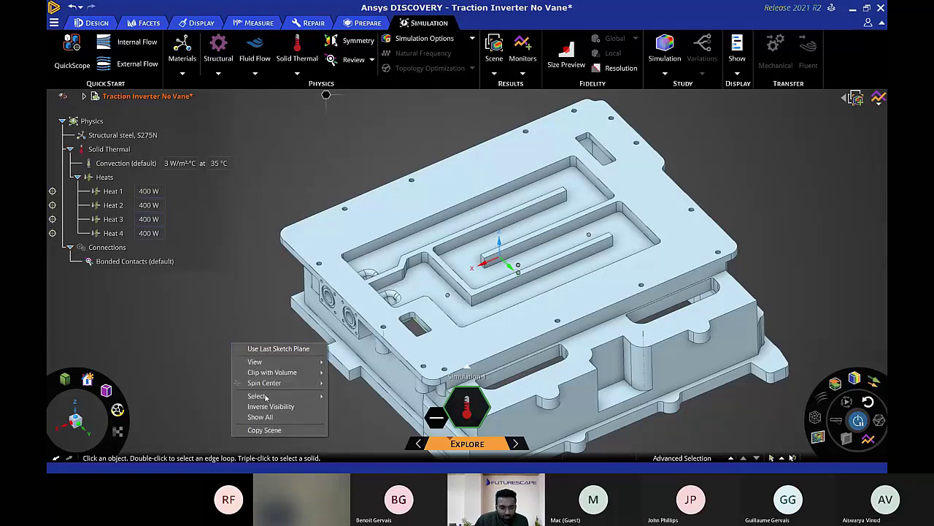
pyautogui.click(260, 417)
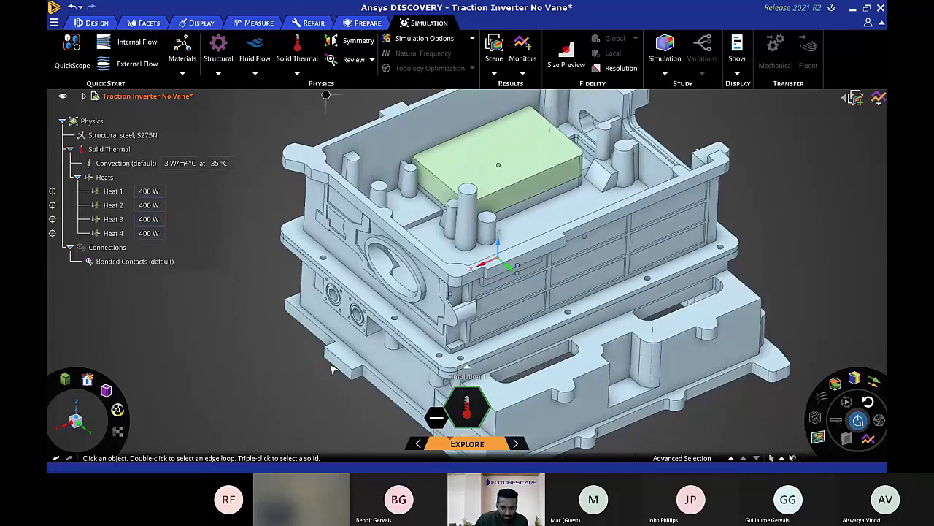
# Hide only the upper housing so the coolant channel is exposed beneath the block.
pyautogui.click(383, 310)
pyautogui.rightClick(383, 310)
pyautogui.click(402, 361)
pyautogui.moveTo(393, 256); pyautogui.dragTo(427, 276, button='middle')
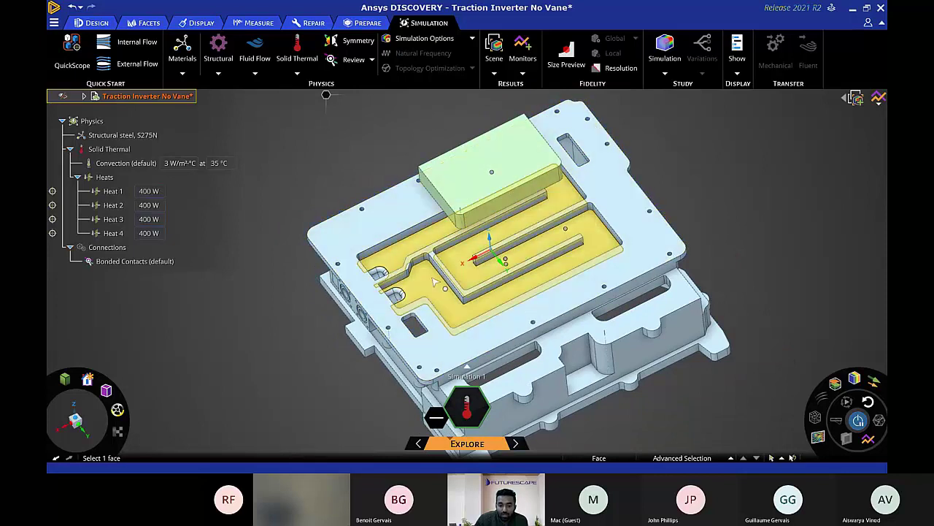
pyautogui.scroll(2, 333, 126)
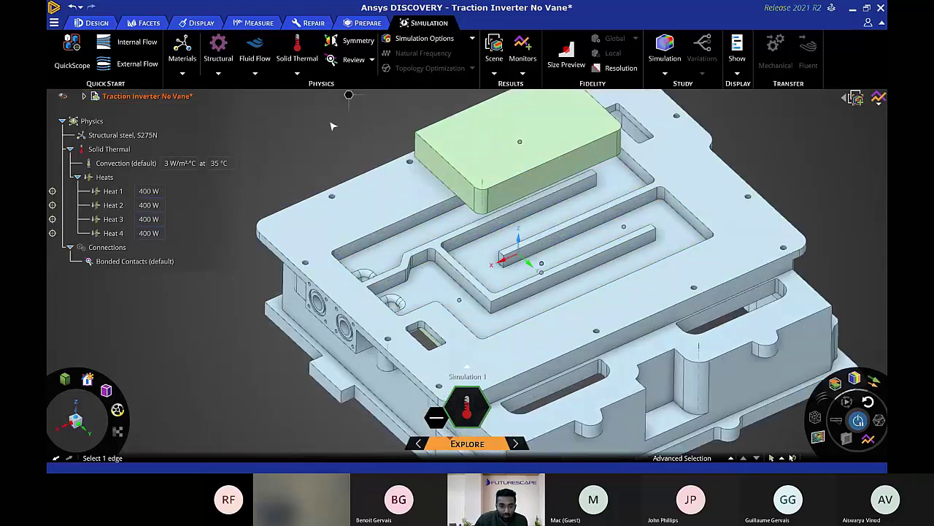
# Select the coolant channel's inner faces with Boundary selection, bounded by the two port rings and the lower housing's top face, seeded inside a port.
pyautogui.rightClick(348, 100)
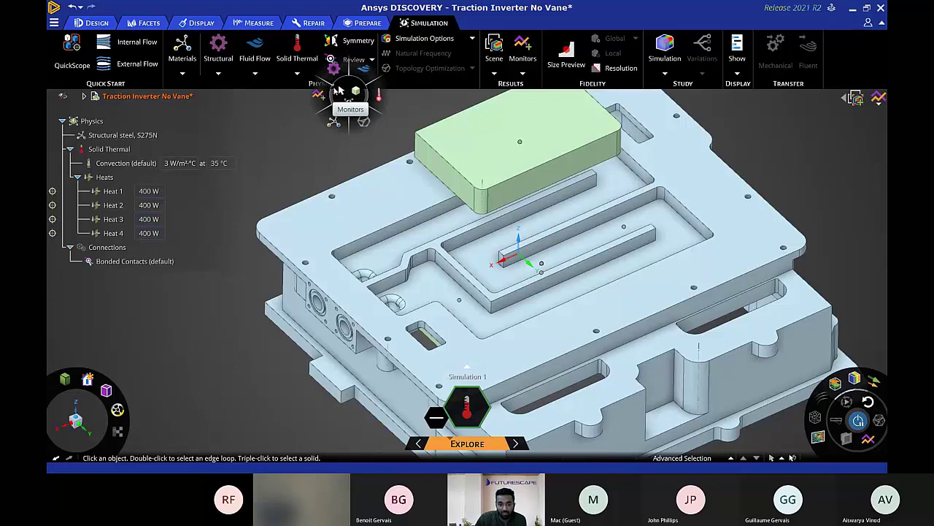
pyautogui.click(348, 100)
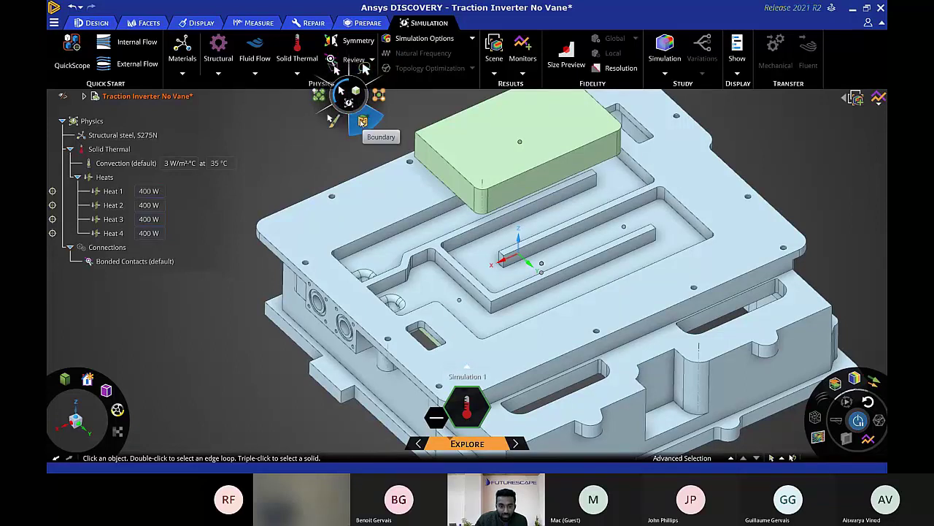
pyautogui.click(363, 121)
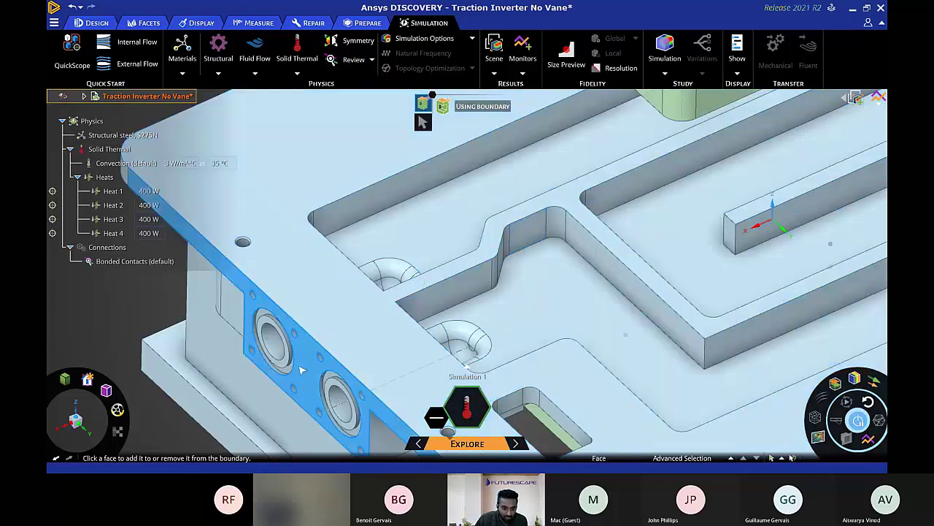
pyautogui.click(288, 369)
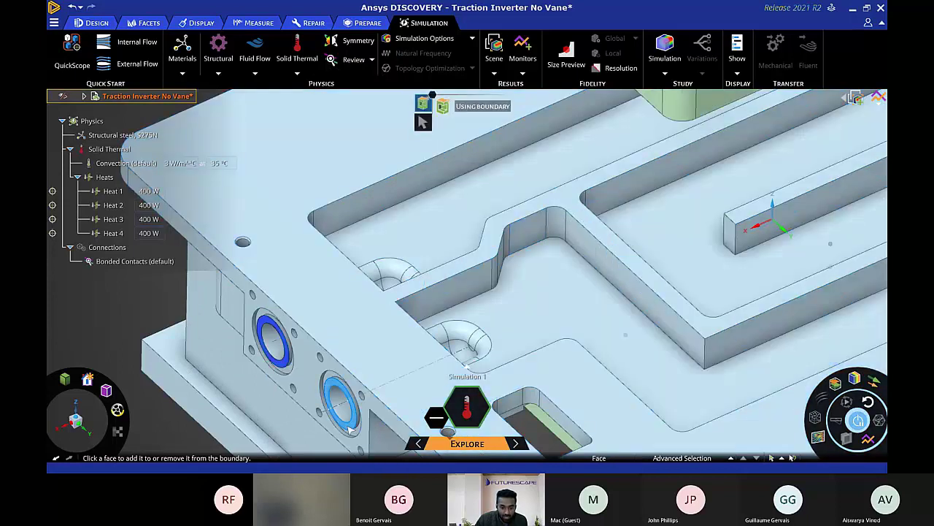
pyautogui.click(349, 429)
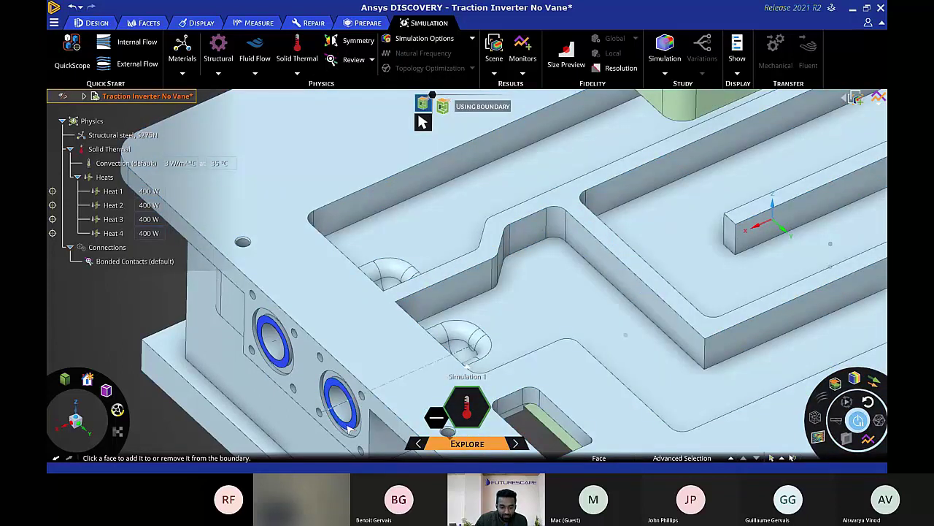
pyautogui.click(357, 324)
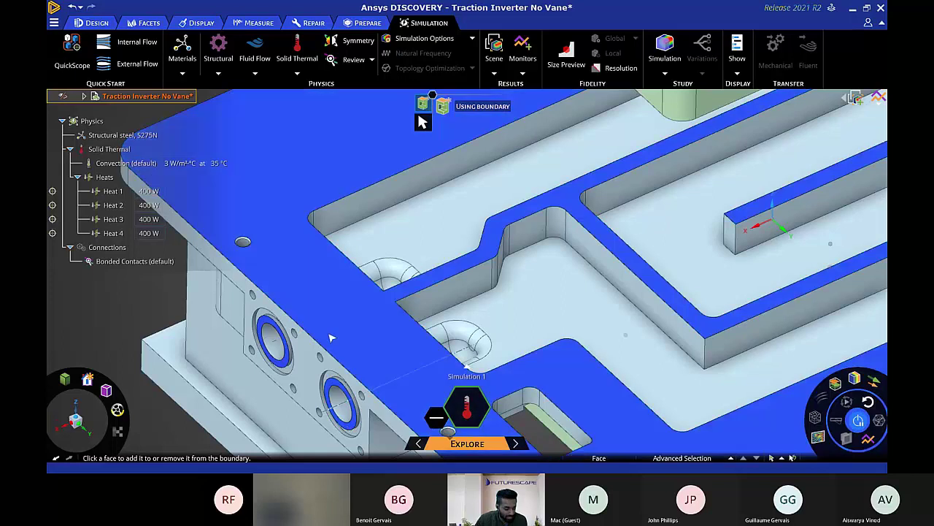
pyautogui.click(271, 340)
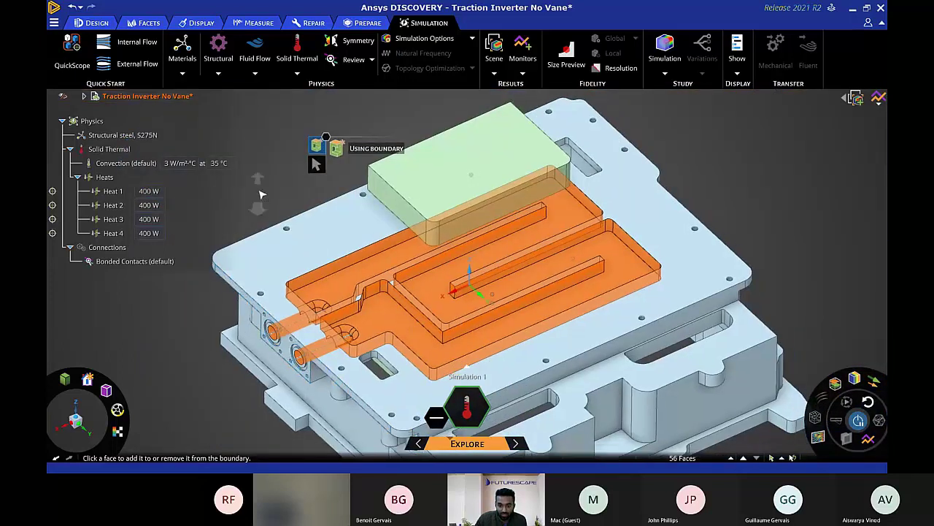
# Apply a 25 °C temperature condition to the selected coolant channel faces.
pyautogui.click(297, 73)
pyautogui.click(303, 86)
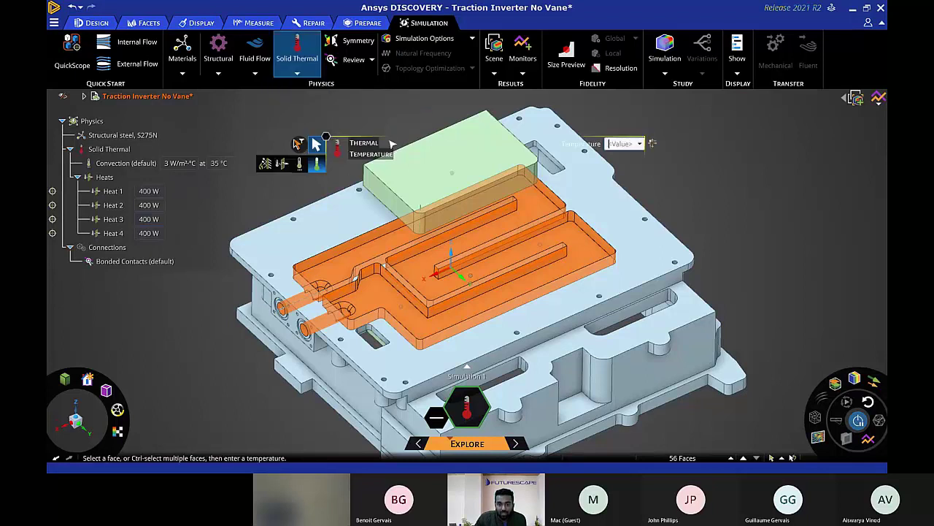
pyautogui.click(587, 186)
pyautogui.write('25 °C')
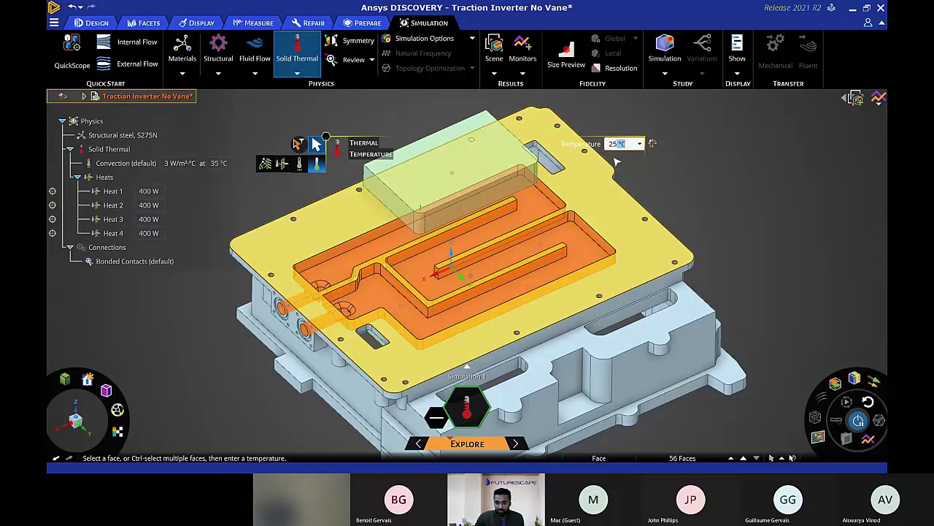
pyautogui.press('Return')
pyautogui.click(772, 183)
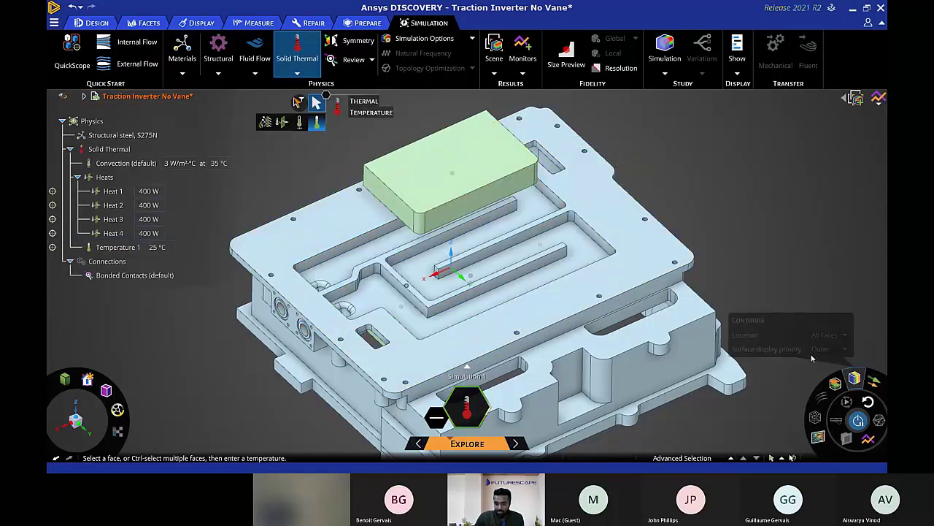
pyautogui.press('Escape')
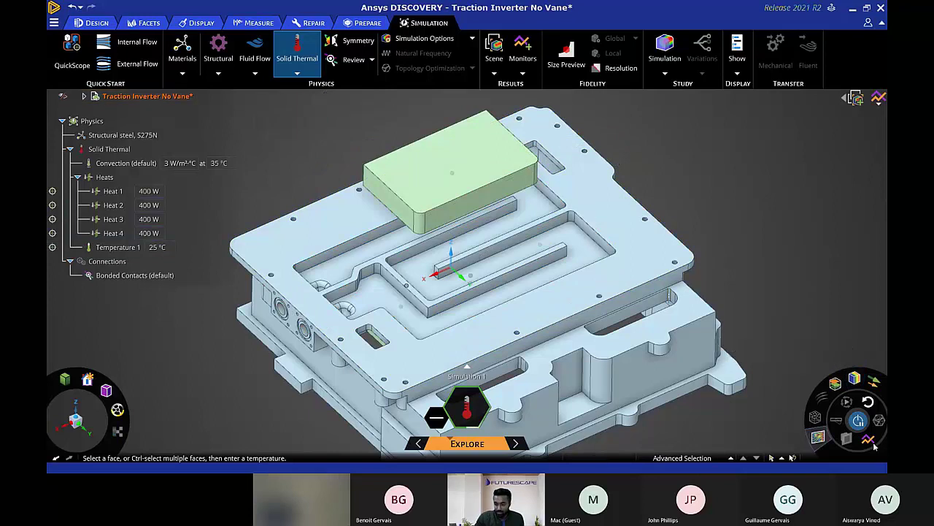
# Display the temperature contours and show all bodies to view the cooled inverter.
pyautogui.moveTo(856, 384)
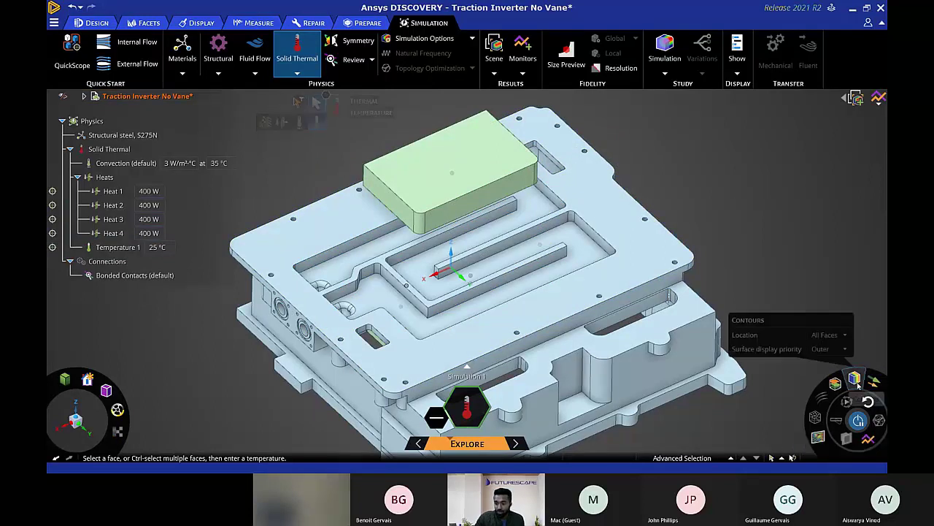
pyautogui.click(857, 383)
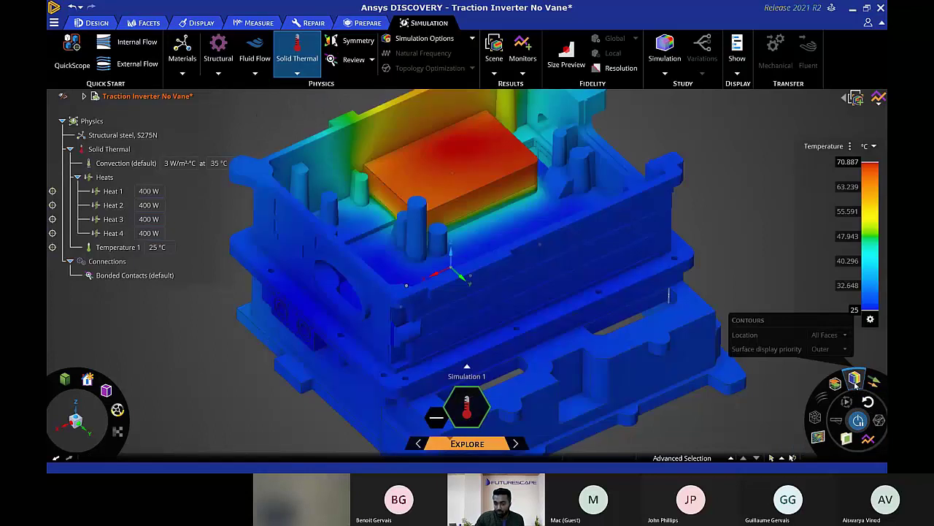
pyautogui.rightClick(743, 199)
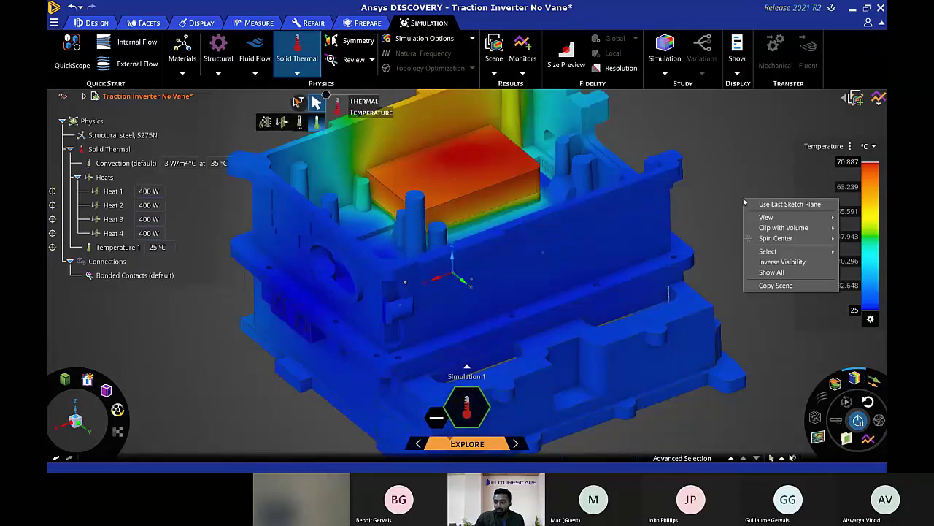
pyautogui.click(764, 272)
pyautogui.scroll(3, 758, 234)
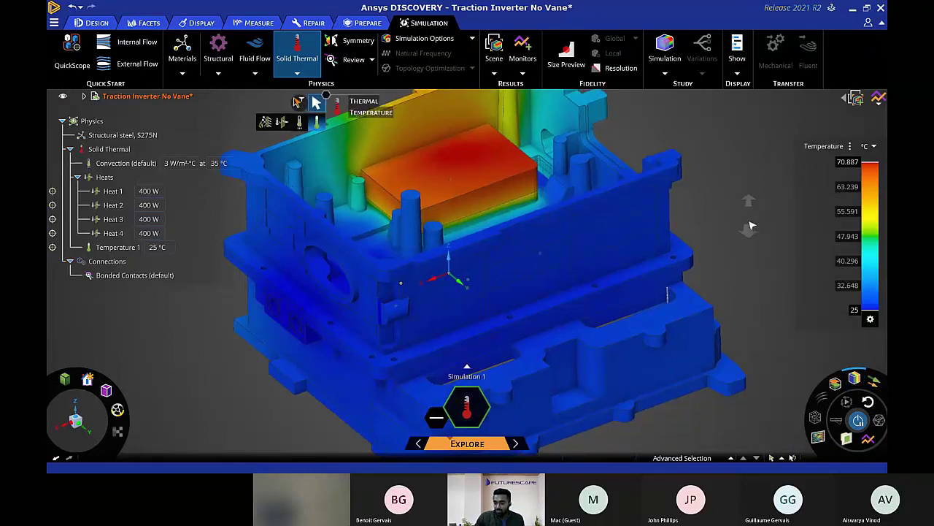
pyautogui.scroll(-5, 758, 234)
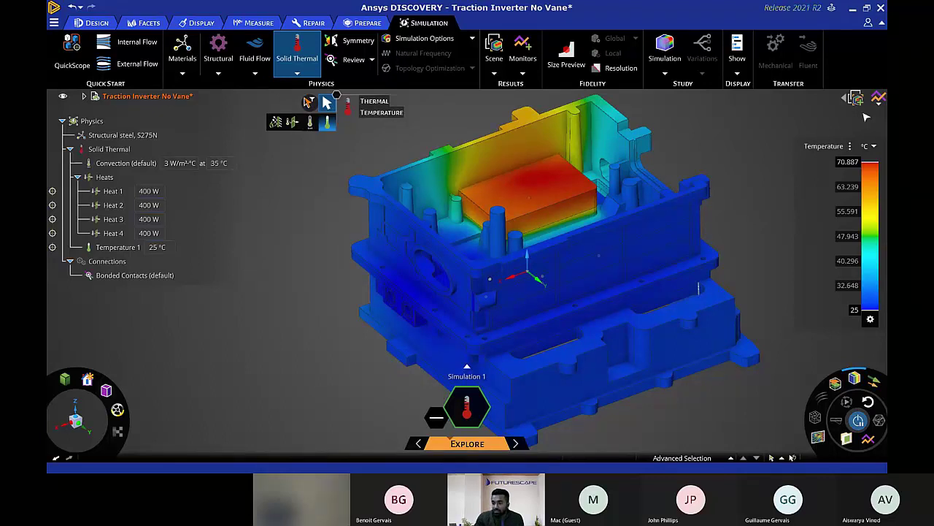
# Review the maximum temperature monitor's chart for both solutions and close it.
pyautogui.click(878, 97)
pyautogui.click(836, 115)
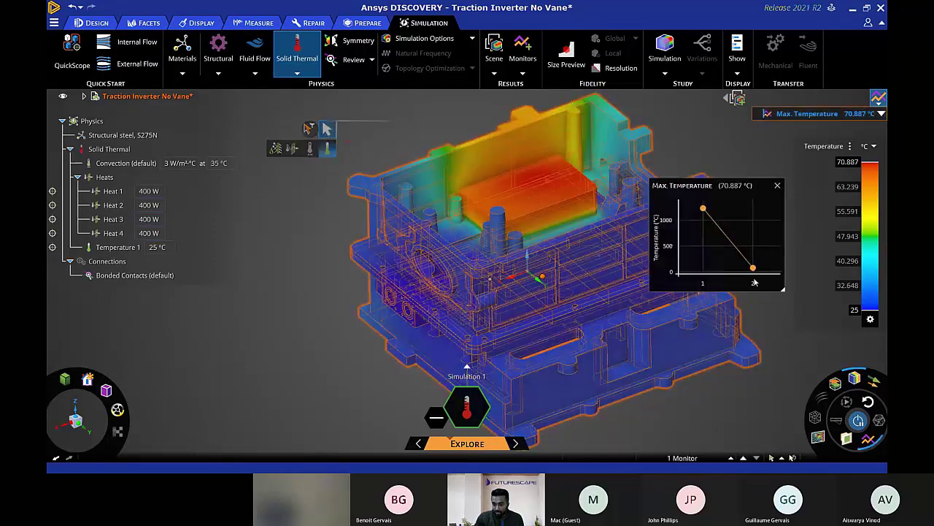
pyautogui.moveTo(703, 211)
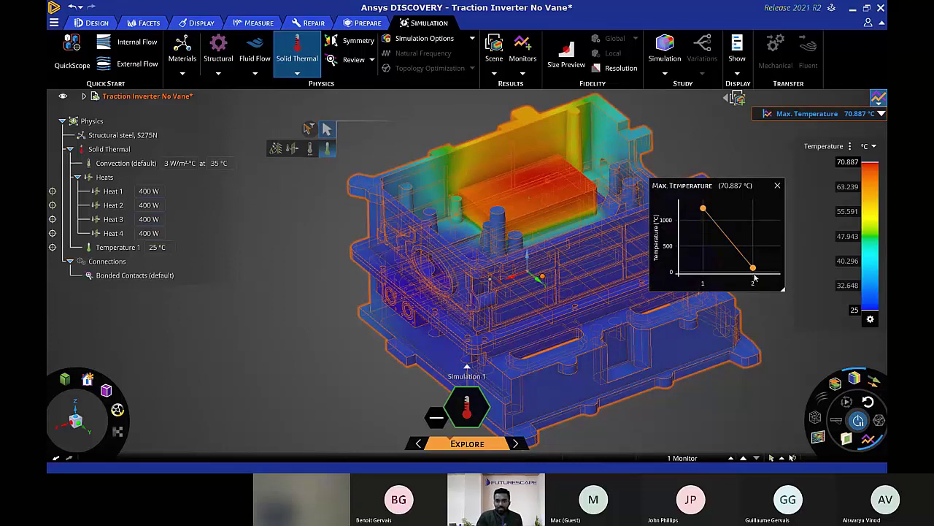
pyautogui.click(777, 186)
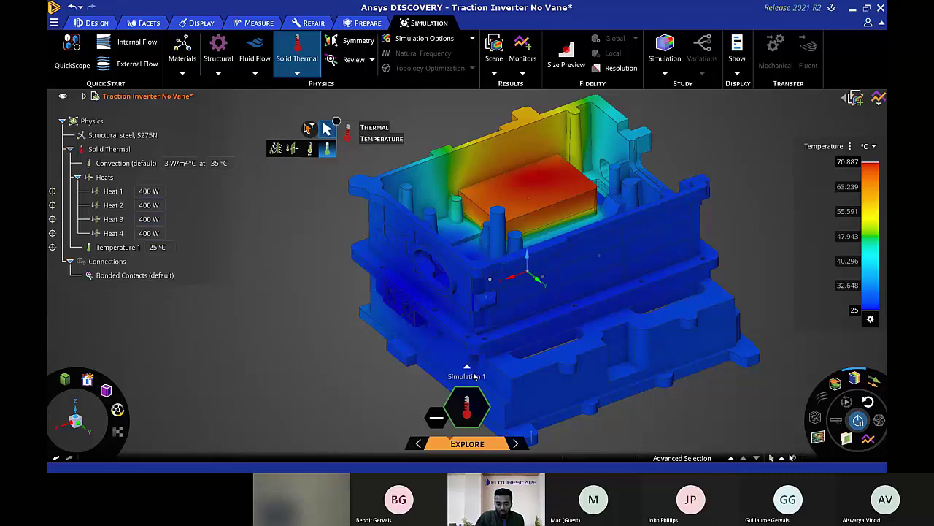
# Switch the simulation to the Refine stage and delete the temperature condition on the coolant channel.
pyautogui.moveTo(519, 444)
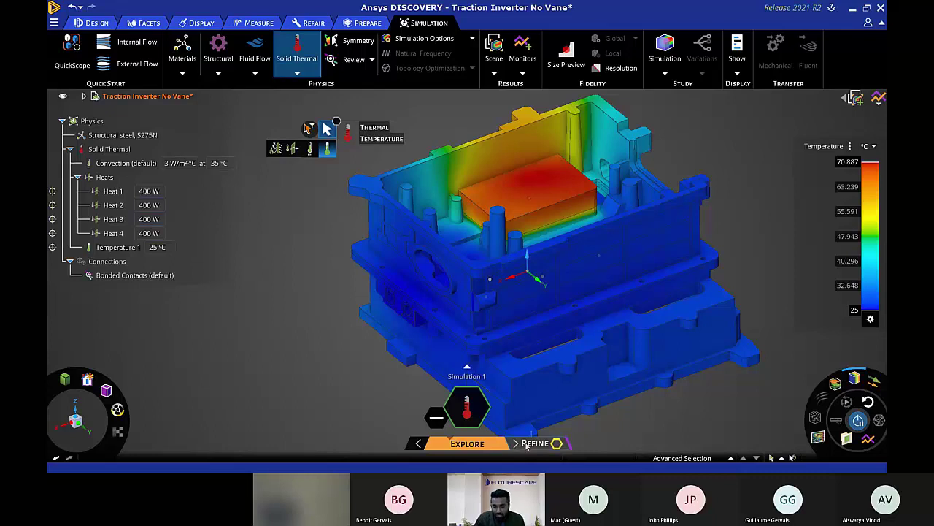
pyautogui.click(529, 444)
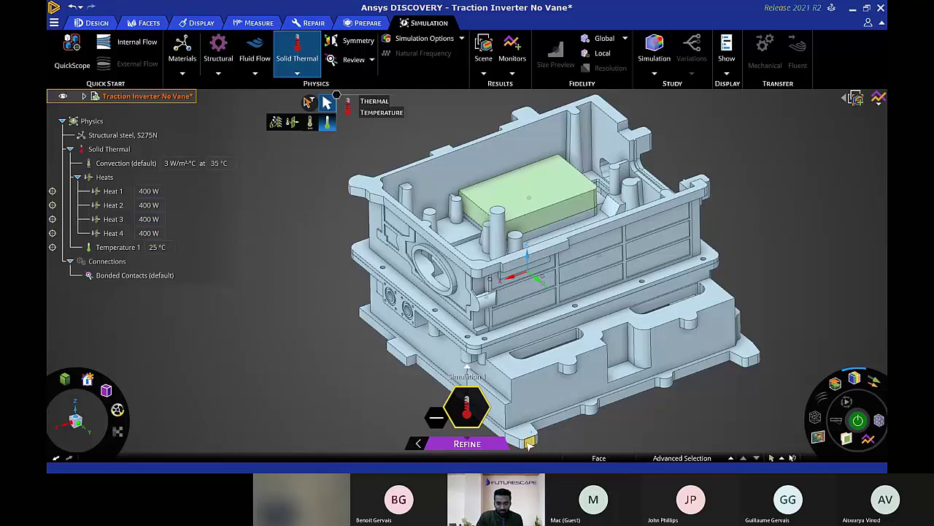
pyautogui.click(114, 249)
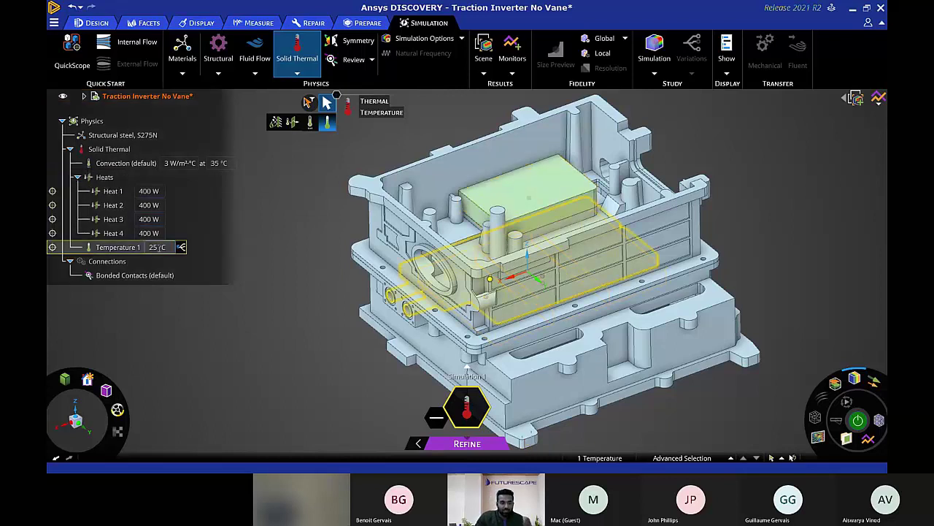
pyautogui.rightClick(118, 252)
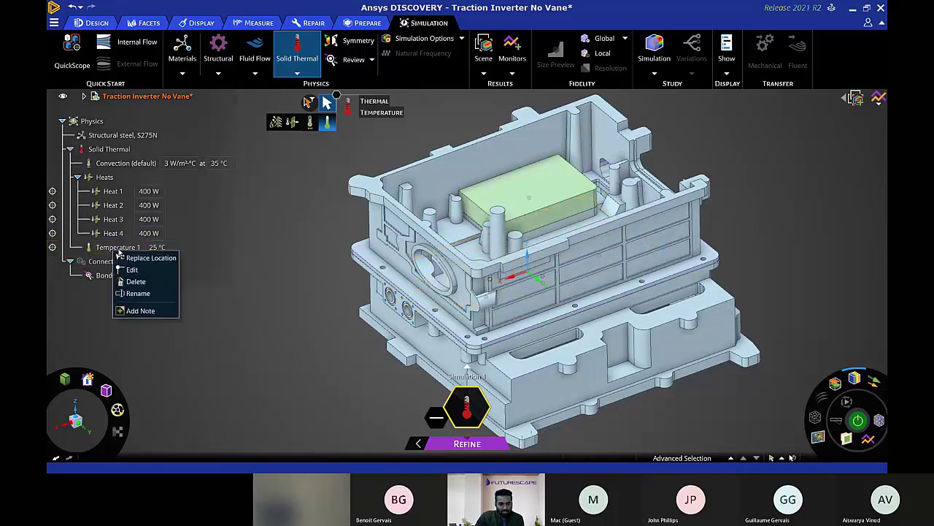
pyautogui.click(136, 281)
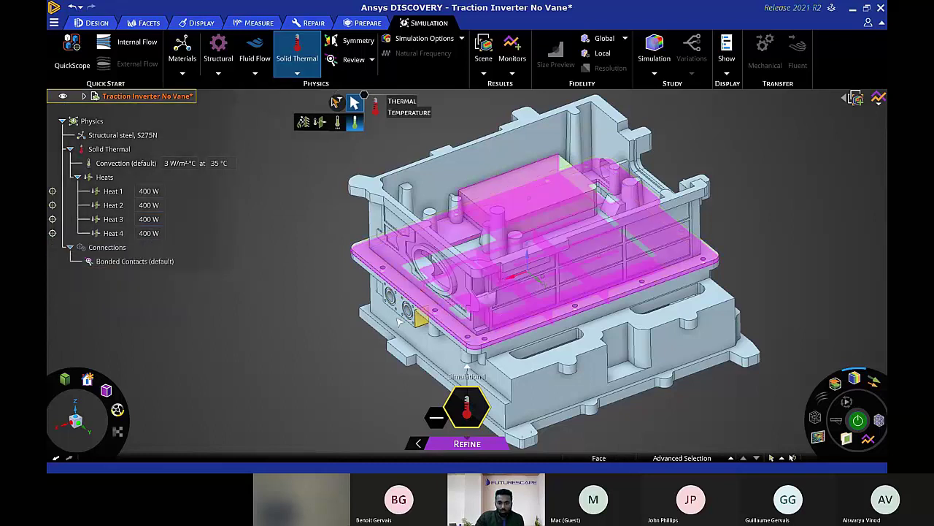
# Hide the upper housing and the block inside it to expose the lower housing's channel.
pyautogui.scroll(4, 450, 315)
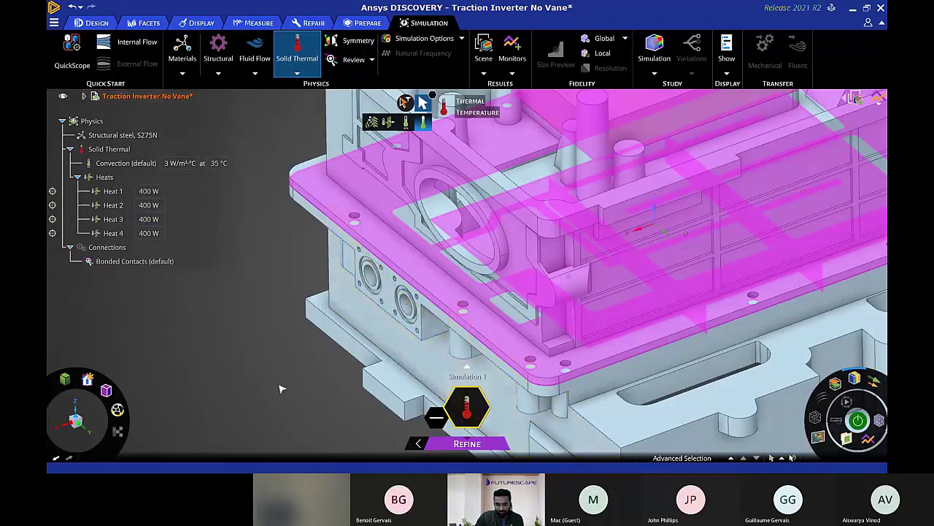
pyautogui.click(422, 287)
pyautogui.rightClick(691, 105)
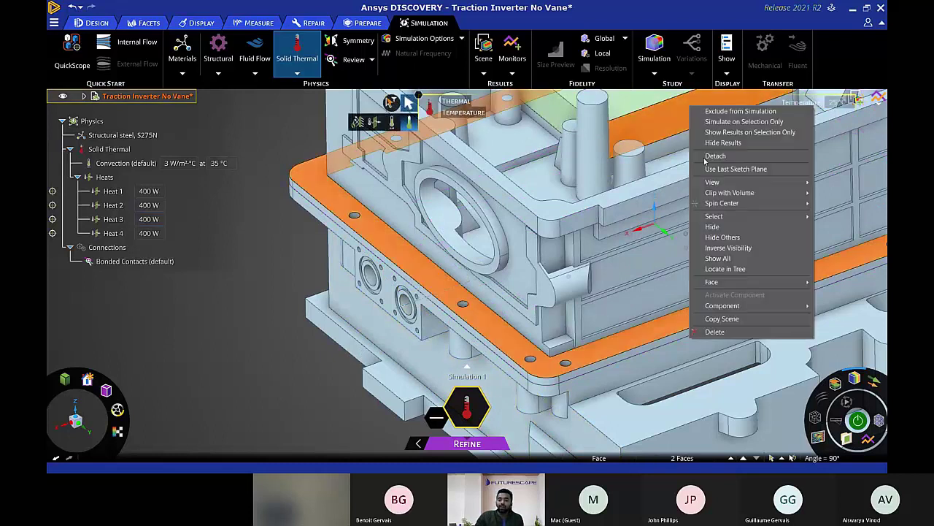
pyautogui.click(712, 227)
pyautogui.scroll(3, 555, 250)
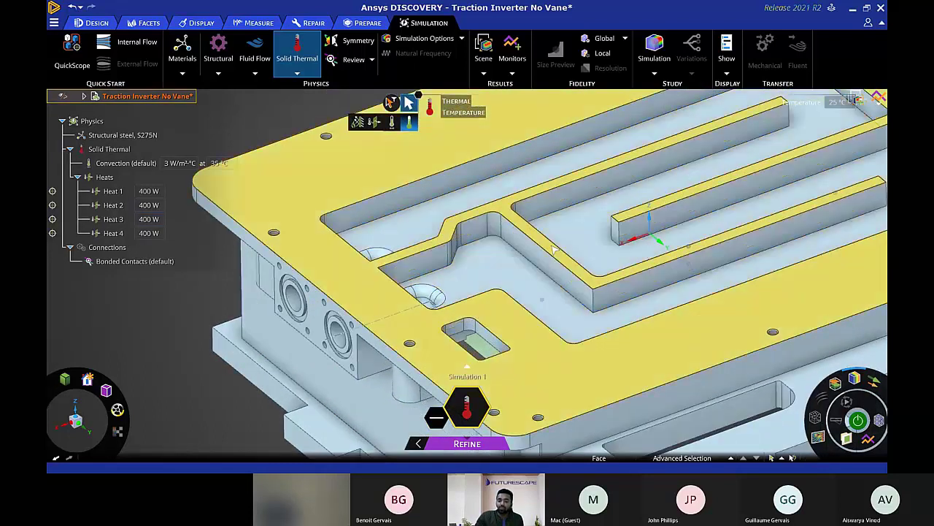
pyautogui.scroll(-5, 555, 249)
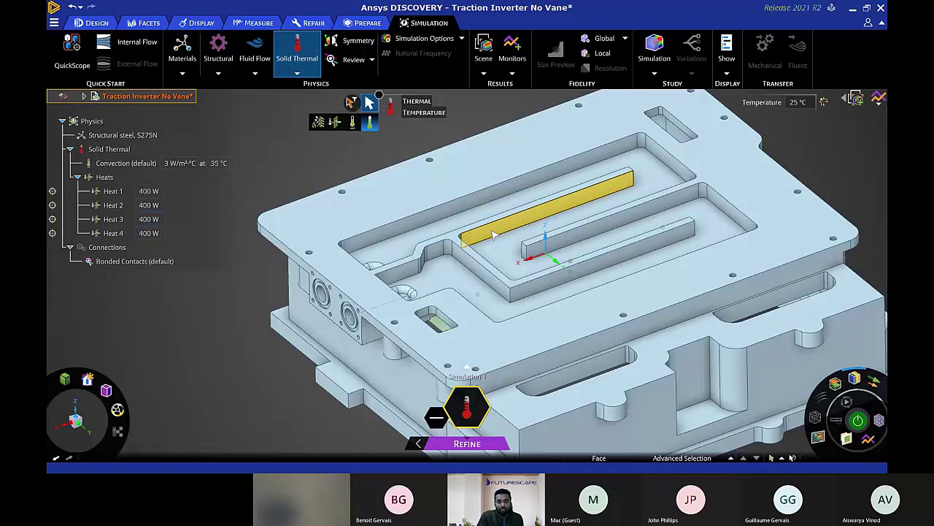
# Extract the coolant volume from the lower housing's channel, capping it with the channel's top face and the two port ring faces.
pyautogui.click(363, 22)
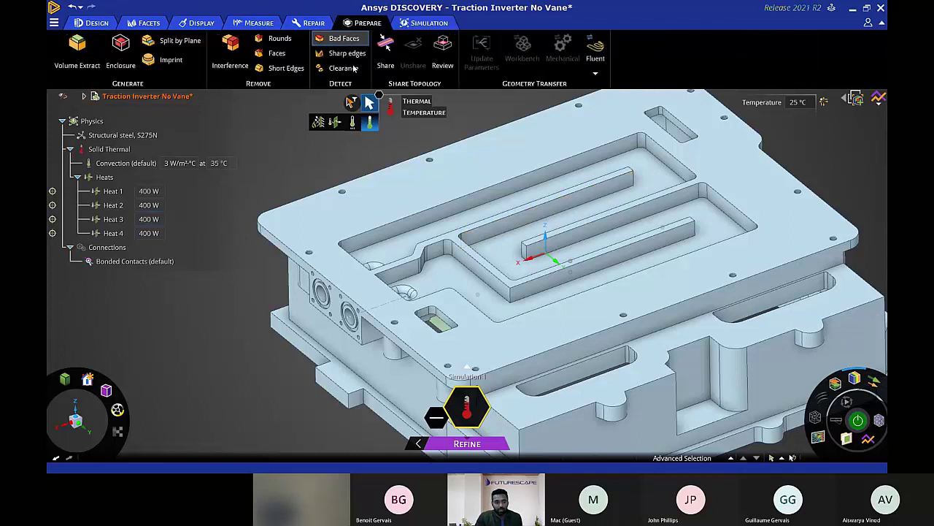
pyautogui.click(77, 45)
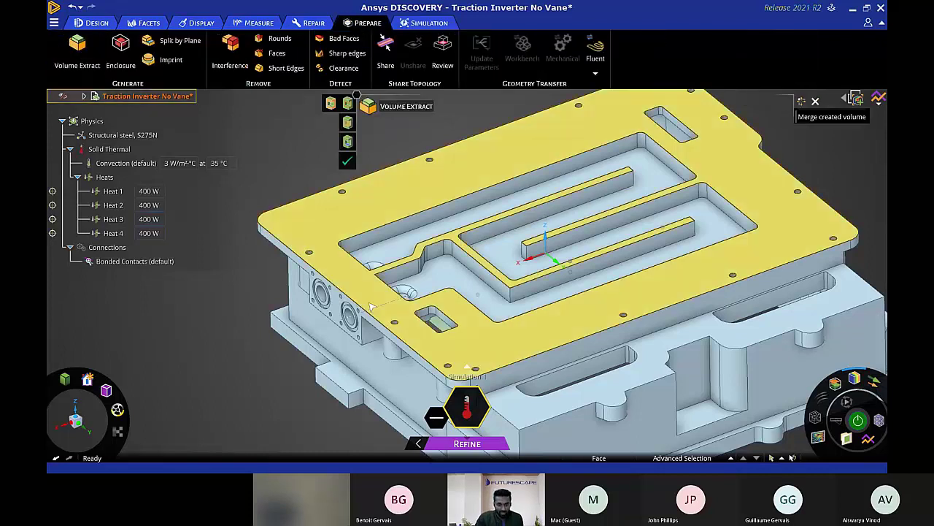
pyautogui.scroll(5, 370, 307)
pyautogui.click(276, 277)
pyautogui.keyDown('ctrl'); pyautogui.click(335, 321); pyautogui.keyUp('ctrl')
pyautogui.keyDown('ctrl'); pyautogui.click(369, 279); pyautogui.keyUp('ctrl')
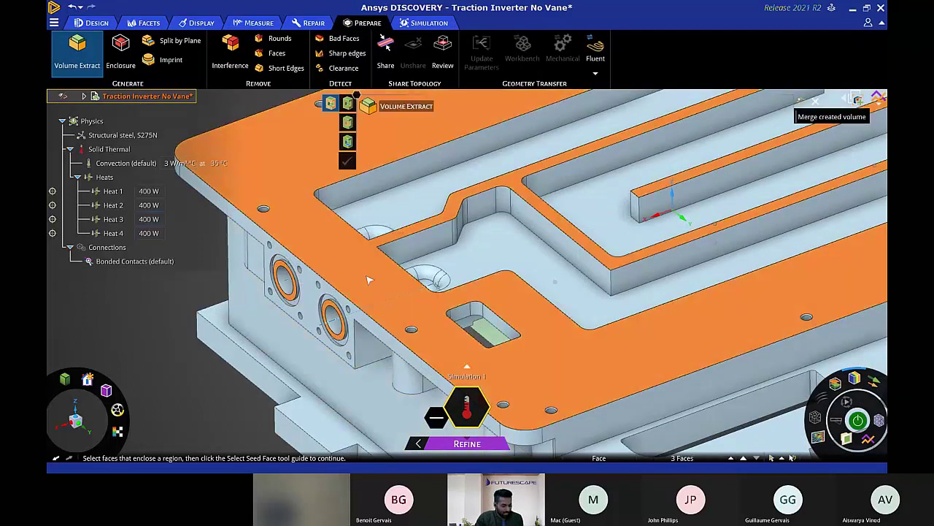
pyautogui.press('Tab')
pyautogui.click(348, 161)
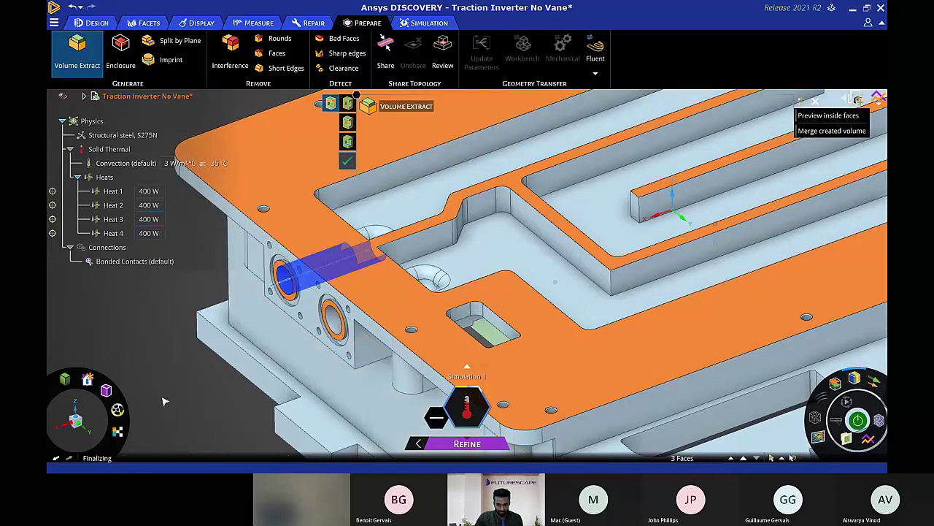
pyautogui.press('Escape')
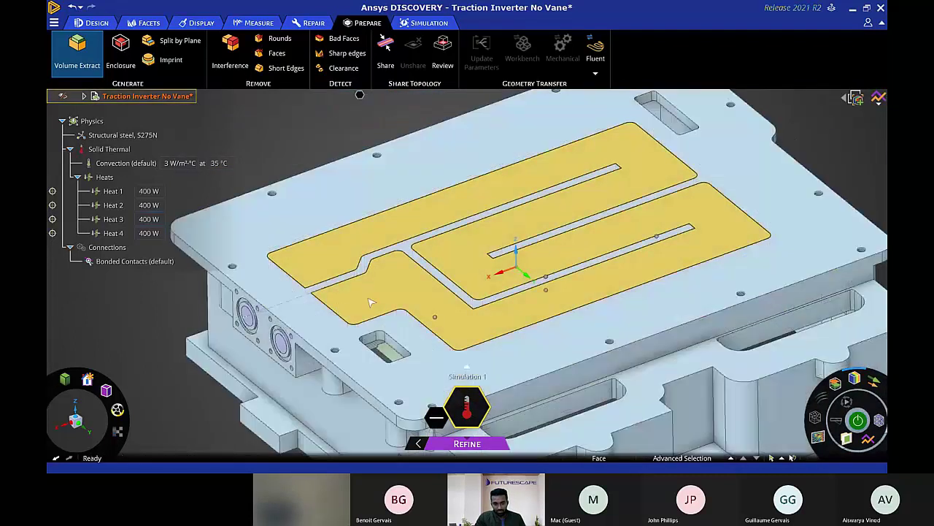
# Isolate the extracted coolant volume and examine its shape.
pyautogui.rightClick(374, 302)
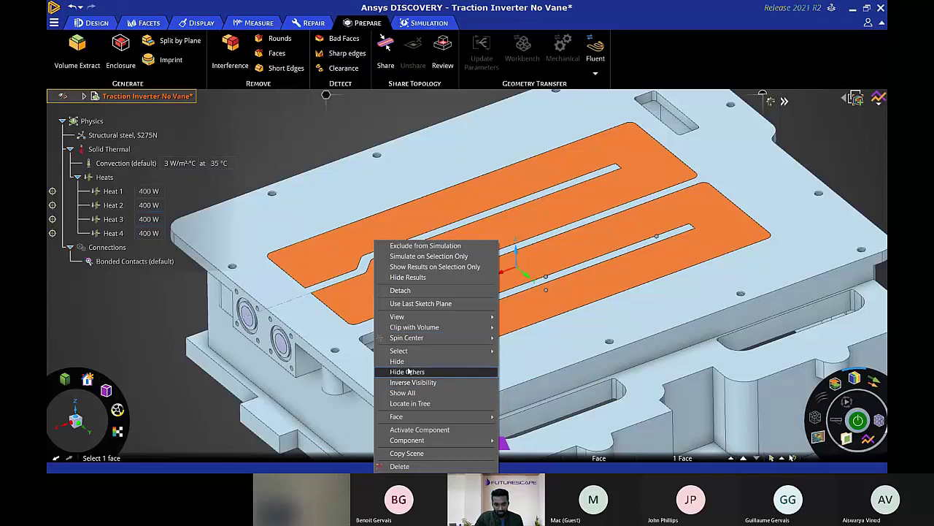
pyautogui.click(409, 371)
pyautogui.moveTo(406, 354); pyautogui.dragTo(385, 384, button='middle')
pyautogui.click(405, 303)
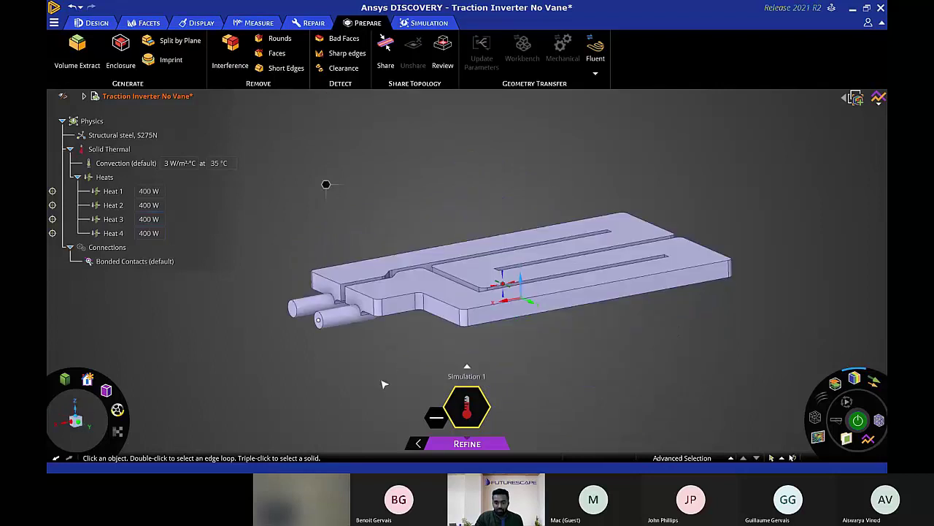
# Show all bodies of the inverter assembly again.
pyautogui.rightClick(417, 176)
pyautogui.click(438, 237)
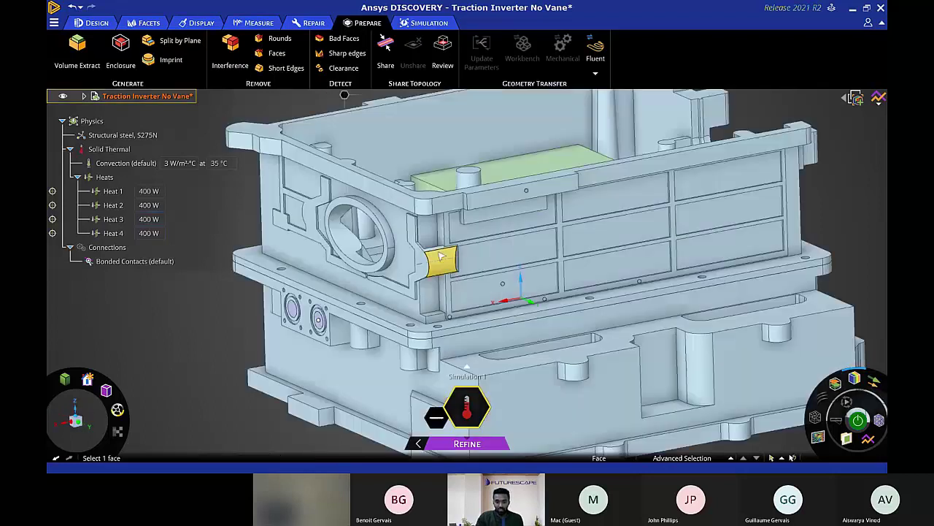
pyautogui.moveTo(452, 266); pyautogui.dragTo(550, 184, button='middle')
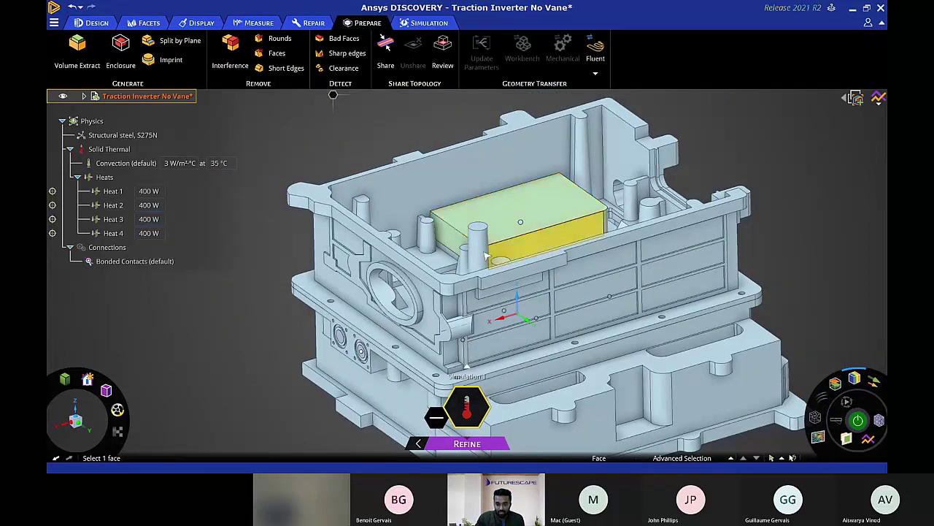
pyautogui.keyDown('shift'); pyautogui.moveTo(296, 289); pyautogui.dragTo(296, 271, button='middle'); pyautogui.keyUp('shift')
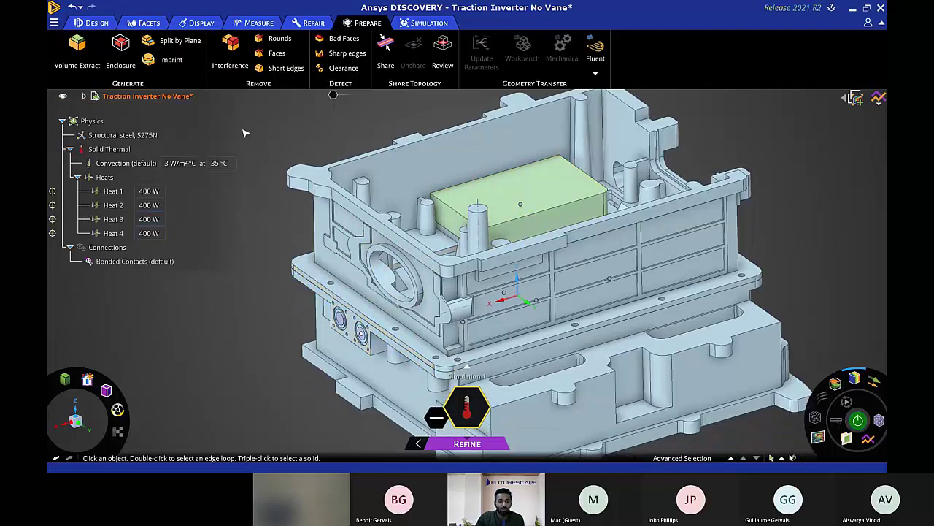
# Add a fluid flow inlet on the coolant port farther from the housing corner, with velocity 2 m/s and temperature 25 °C.
pyautogui.rightClick(334, 96)
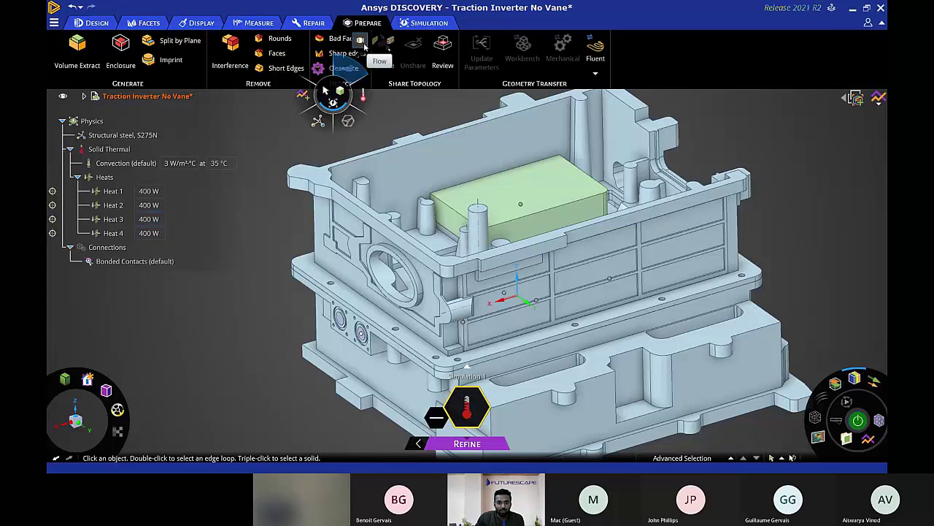
pyautogui.click(362, 96)
pyautogui.scroll(5, 348, 314)
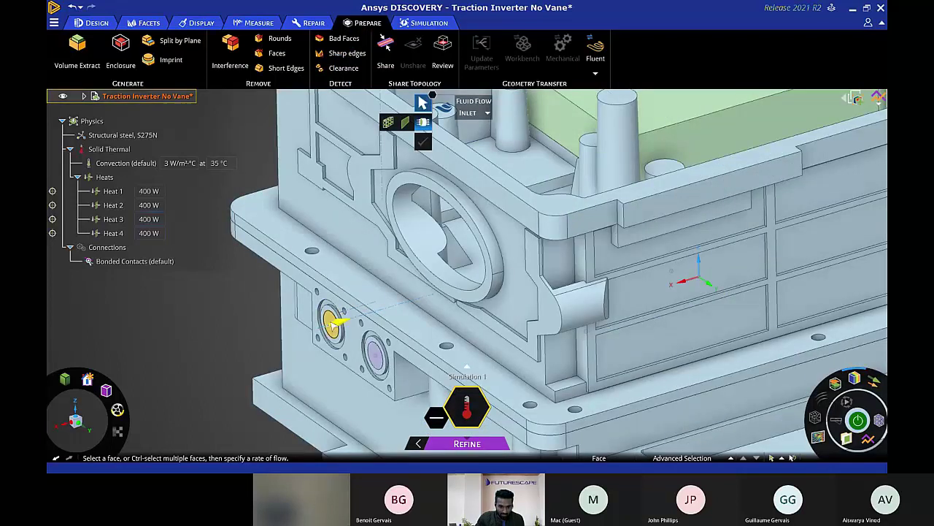
pyautogui.scroll(3, 333, 321)
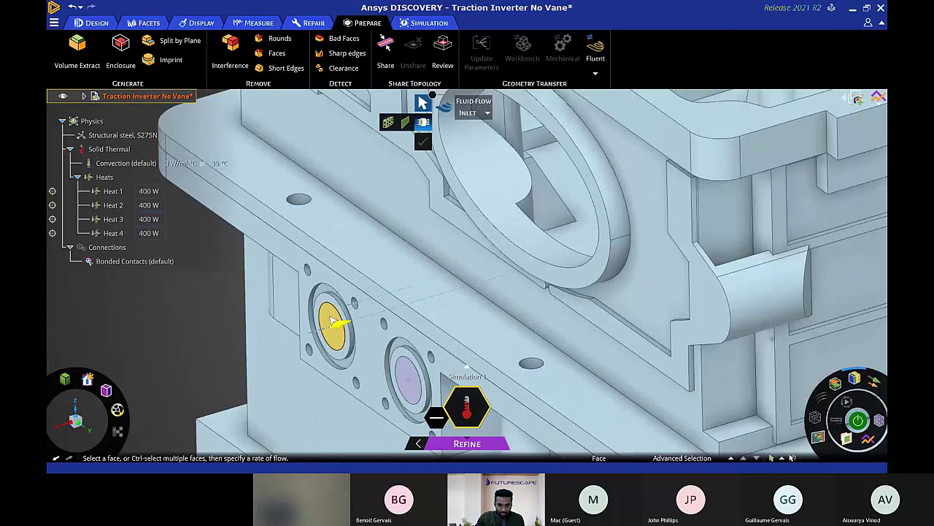
pyautogui.click(333, 321)
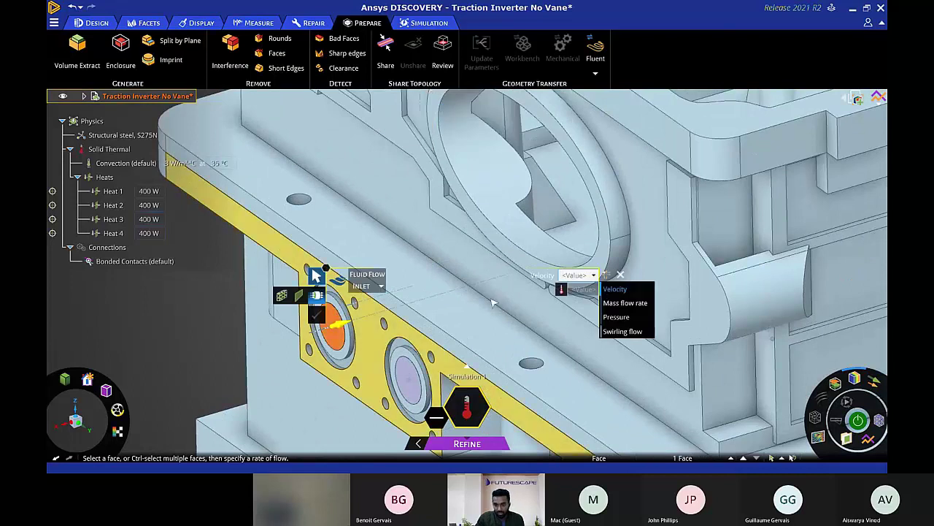
pyautogui.write('2')
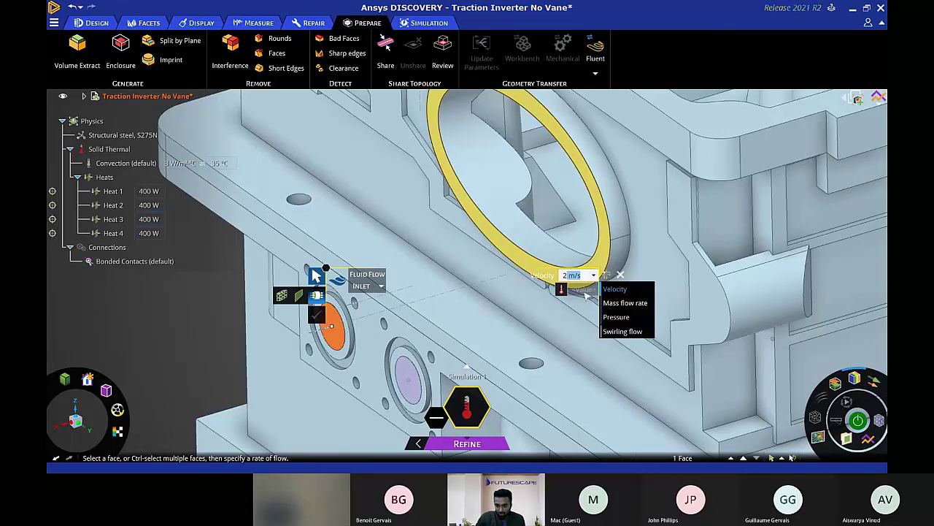
pyautogui.press('Return')
pyautogui.write('25 °C')
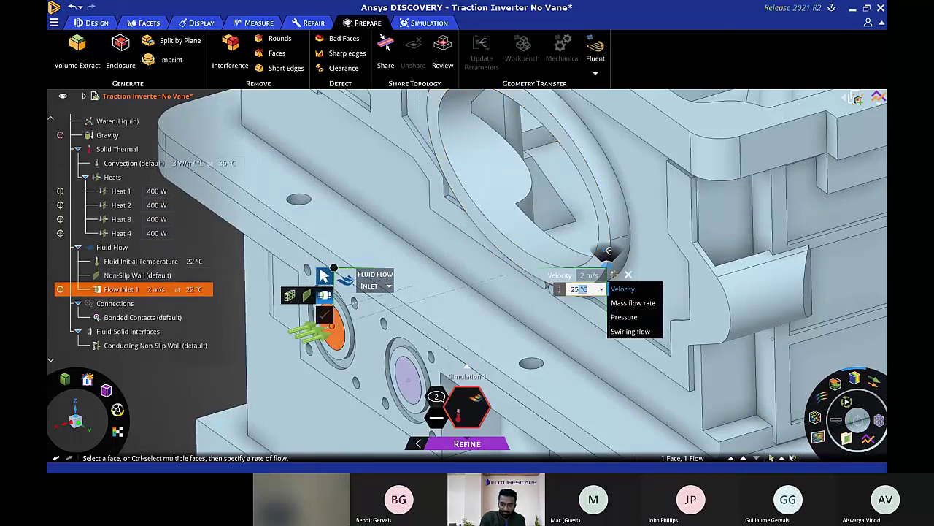
pyautogui.press('Return')
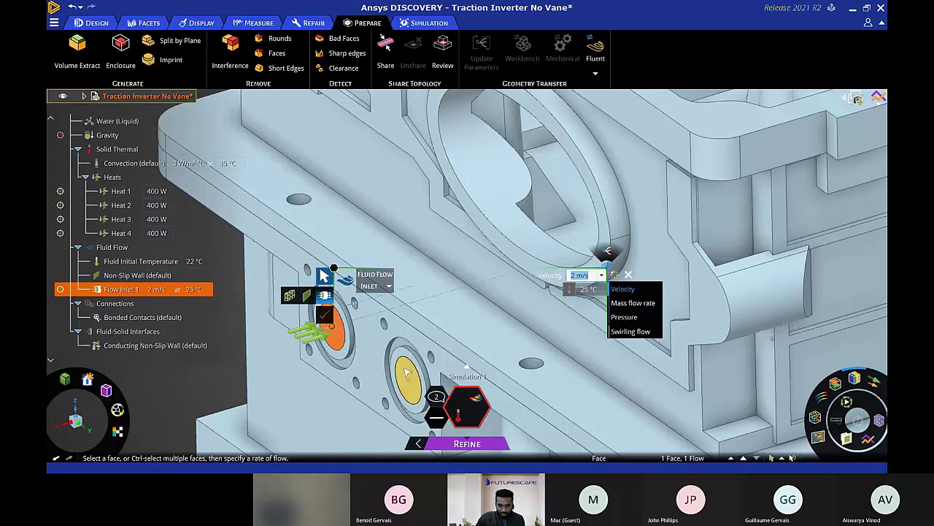
# Add a fluid flow outlet with 0 Pa pressure on the other coolant port face.
pyautogui.click(407, 373)
pyautogui.click(387, 310)
pyautogui.click(369, 335)
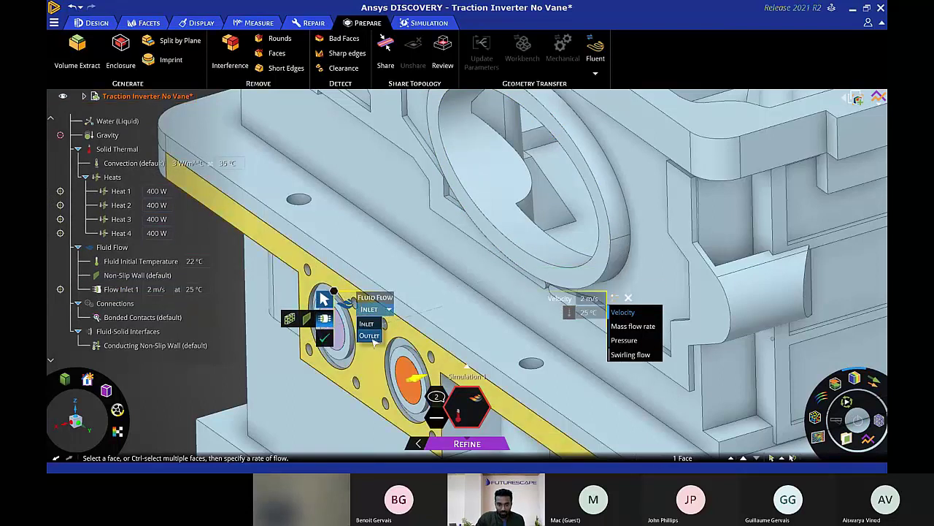
pyautogui.click(323, 354)
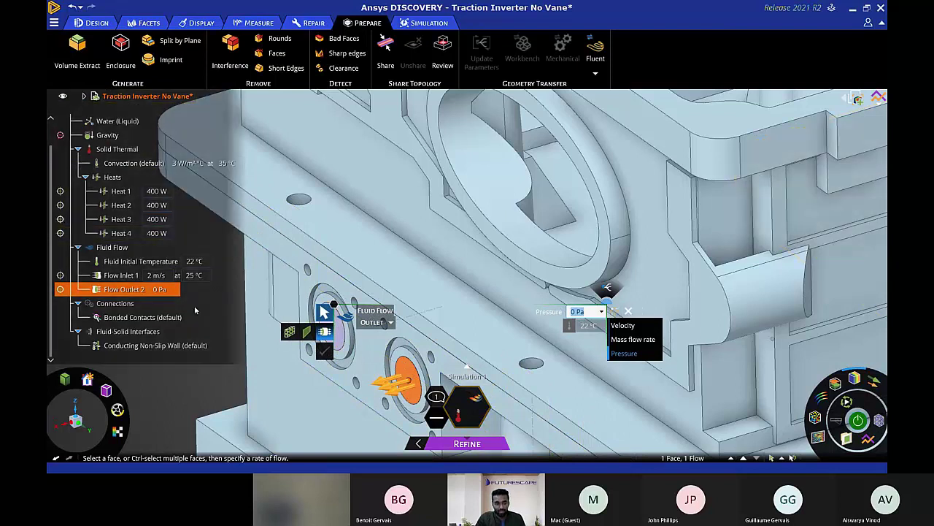
pyautogui.moveTo(219, 343); pyautogui.dragTo(272, 413, button='middle')
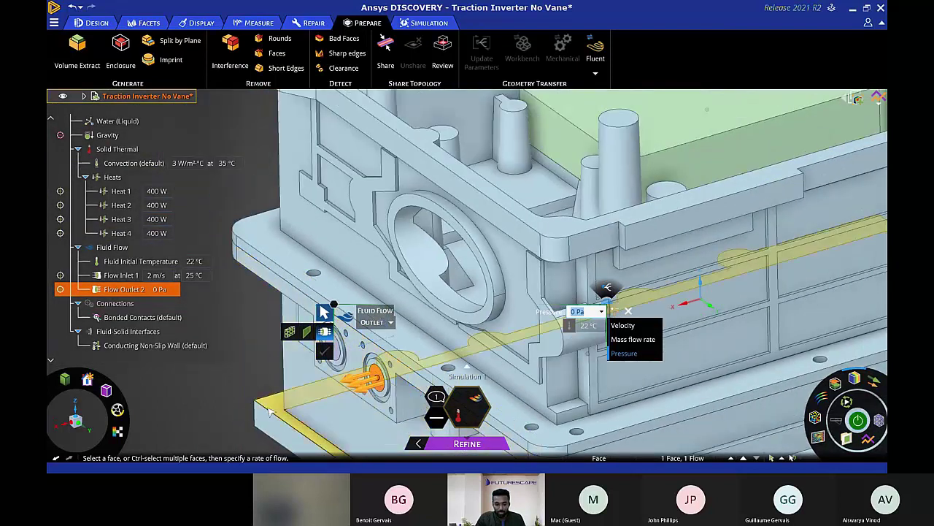
pyautogui.press('Escape')
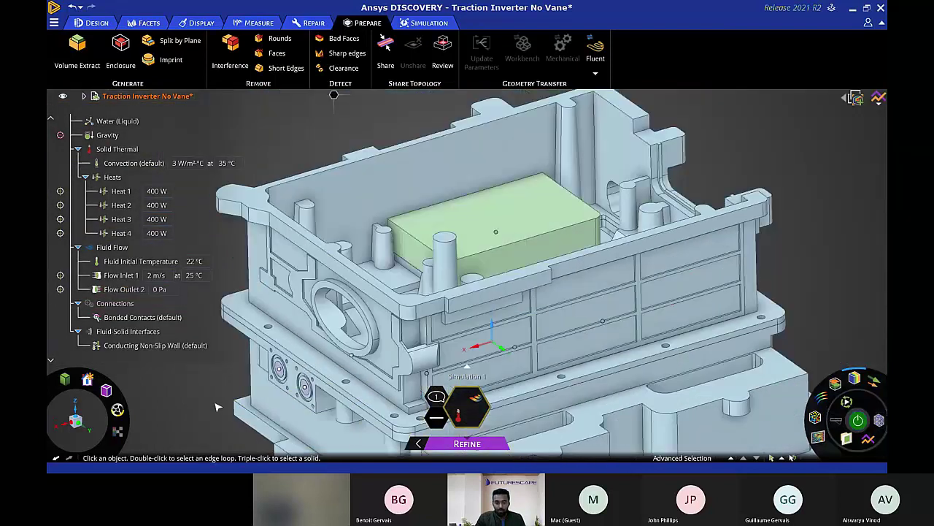
pyautogui.press('h')
# Try the Fixed global fidelity sizing, look over its size settings, and restore automatic sizing.
pyautogui.click(428, 23)
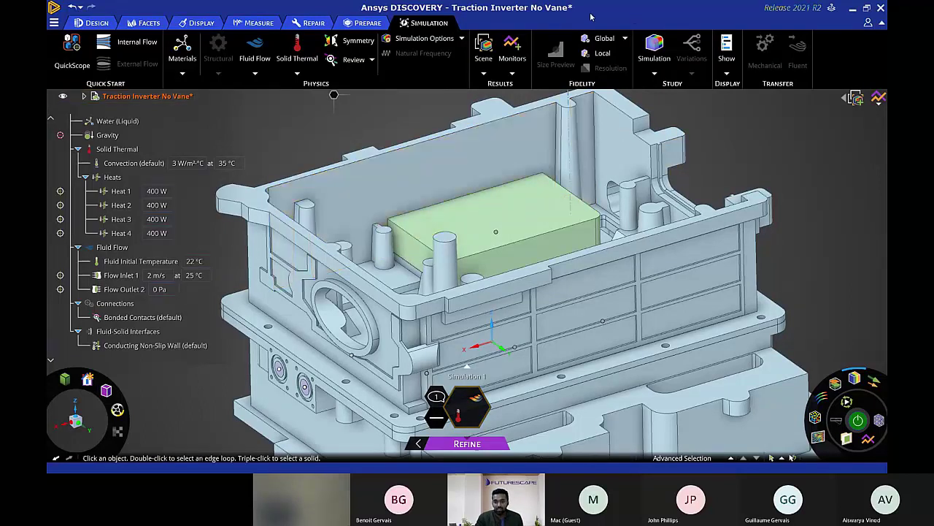
pyautogui.click(617, 41)
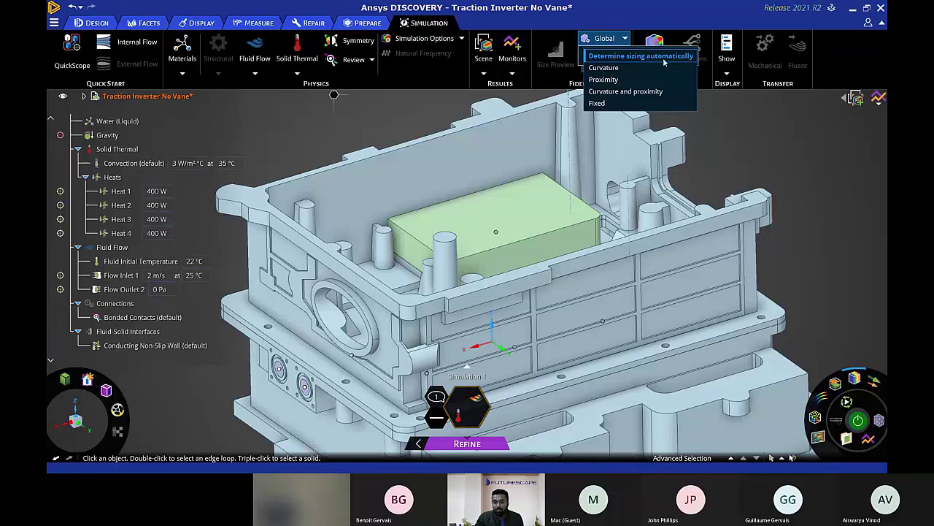
pyautogui.click(598, 103)
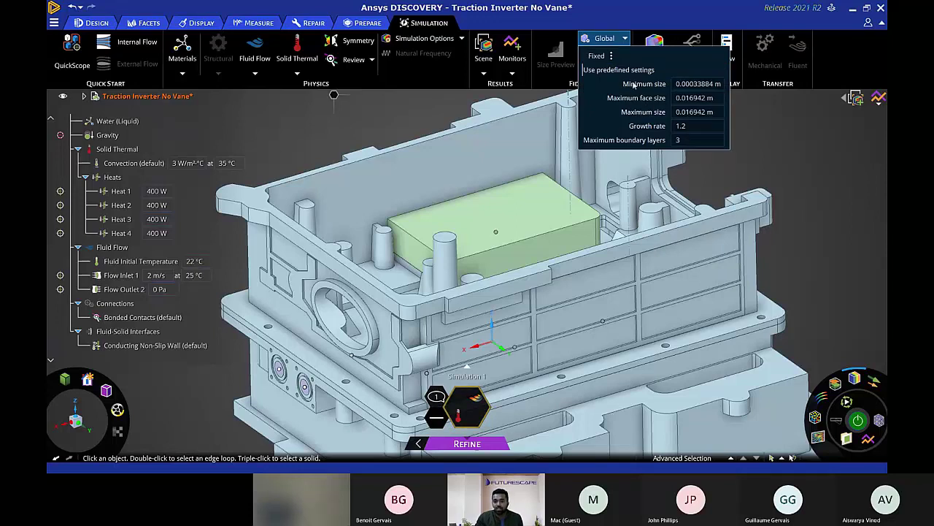
pyautogui.click(610, 60)
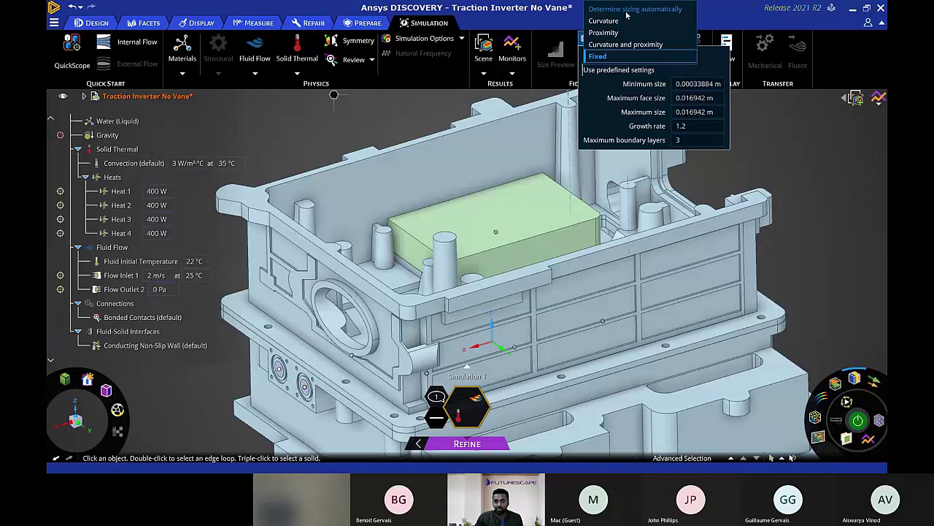
pyautogui.click(627, 10)
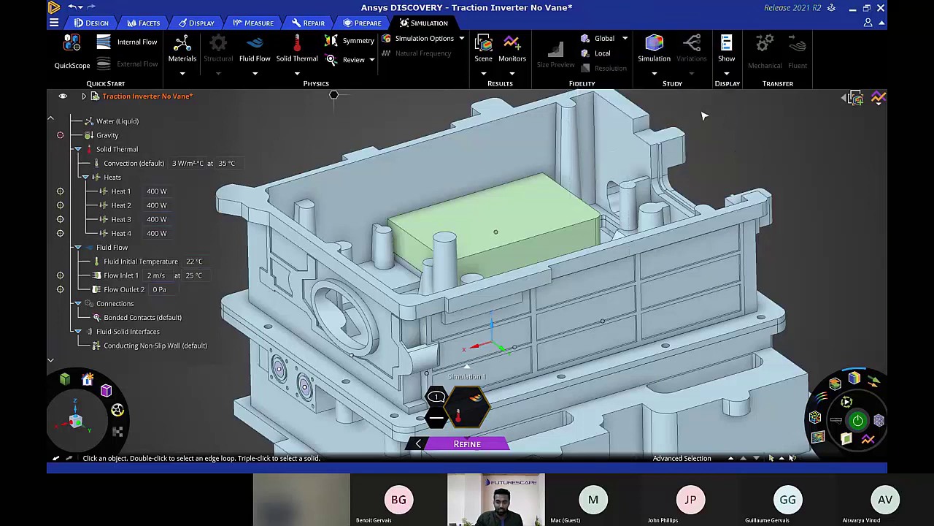
# Apply a local fidelity of 5 mm to the upper housing body.
pyautogui.moveTo(414, 124); pyautogui.dragTo(573, 84, button='middle')
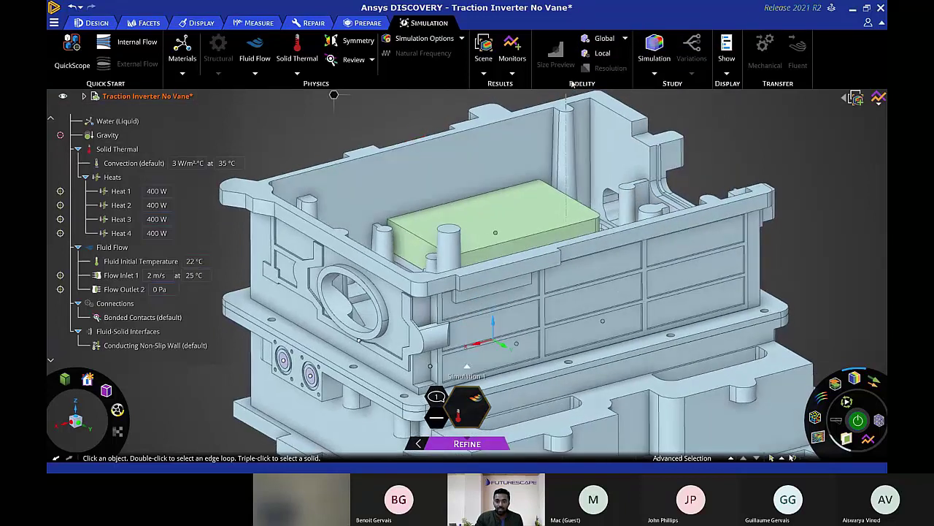
pyautogui.click(603, 55)
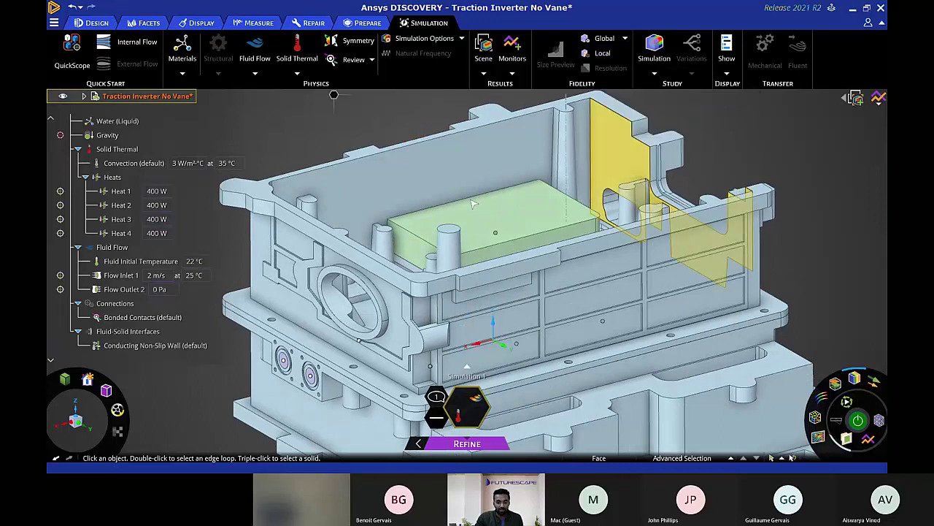
pyautogui.tripleClick(634, 166)
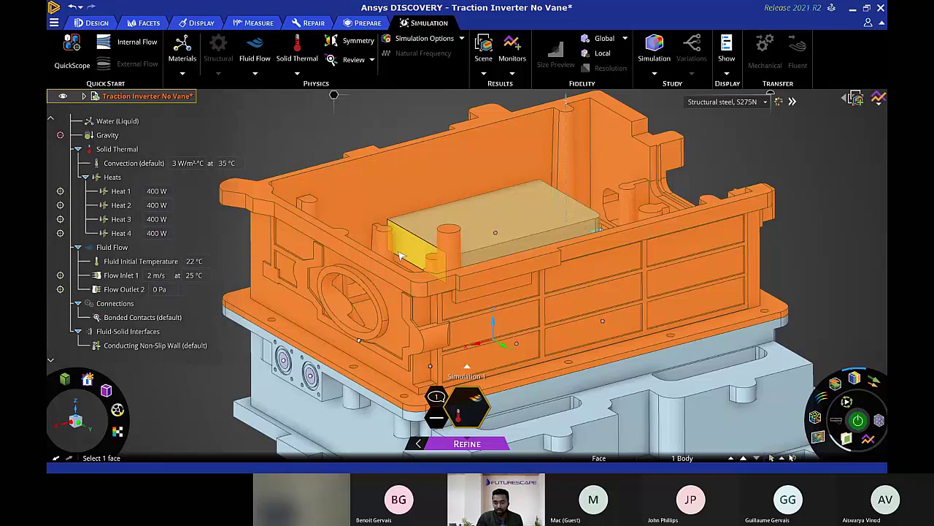
pyautogui.click(603, 53)
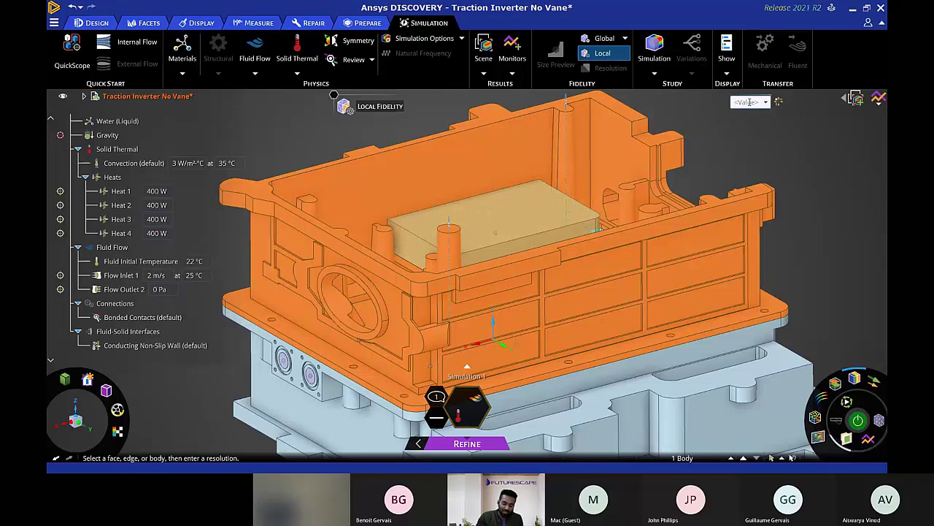
pyautogui.write('5mm')
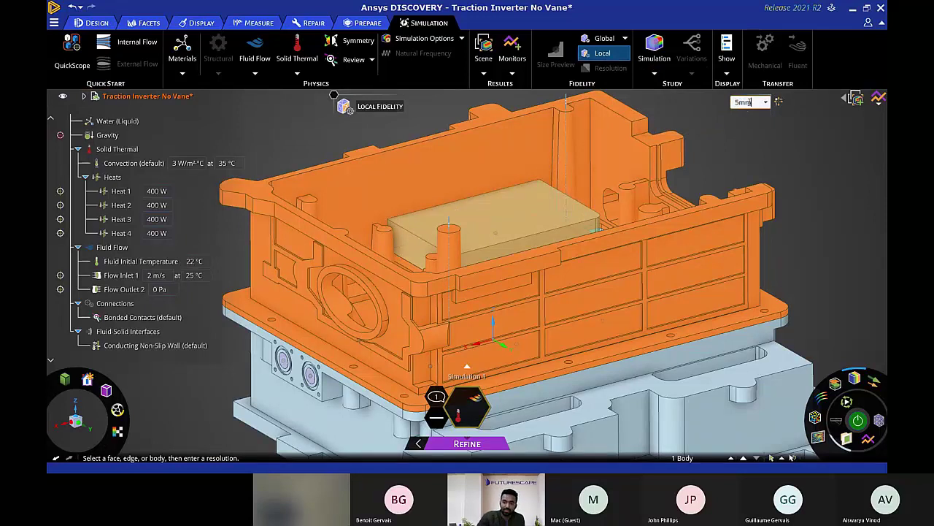
pyautogui.press('Return')
pyautogui.click(762, 160)
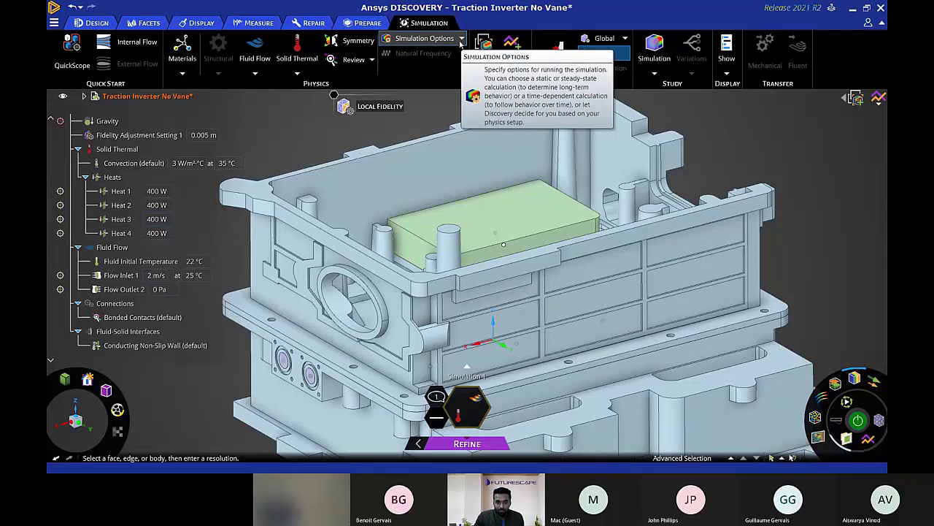
# Open the additional Refine fluid flow options and choose Engineering convergence as the stop criterion.
pyautogui.click(461, 39)
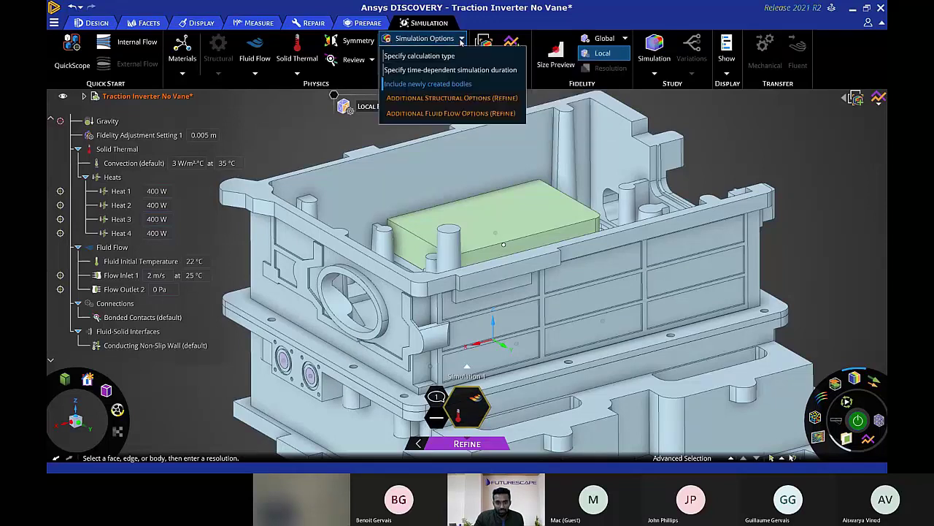
pyautogui.click(408, 114)
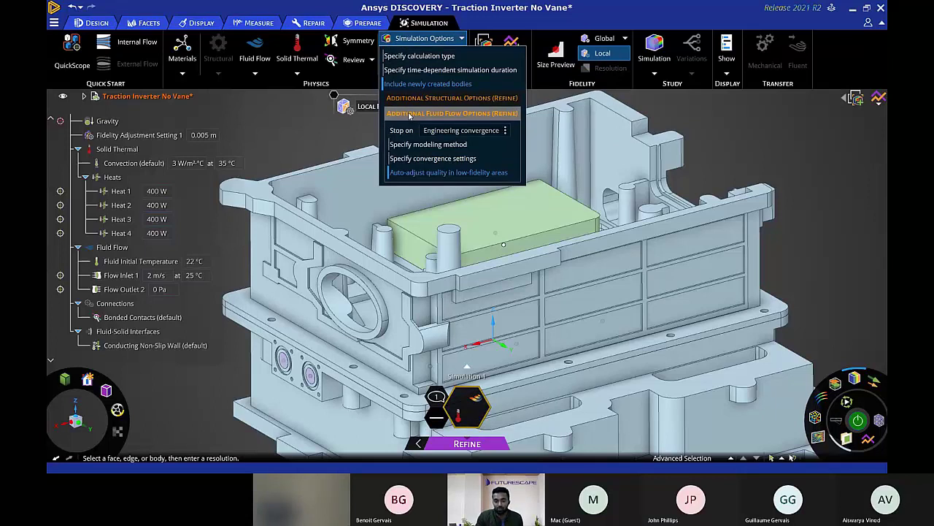
pyautogui.click(505, 131)
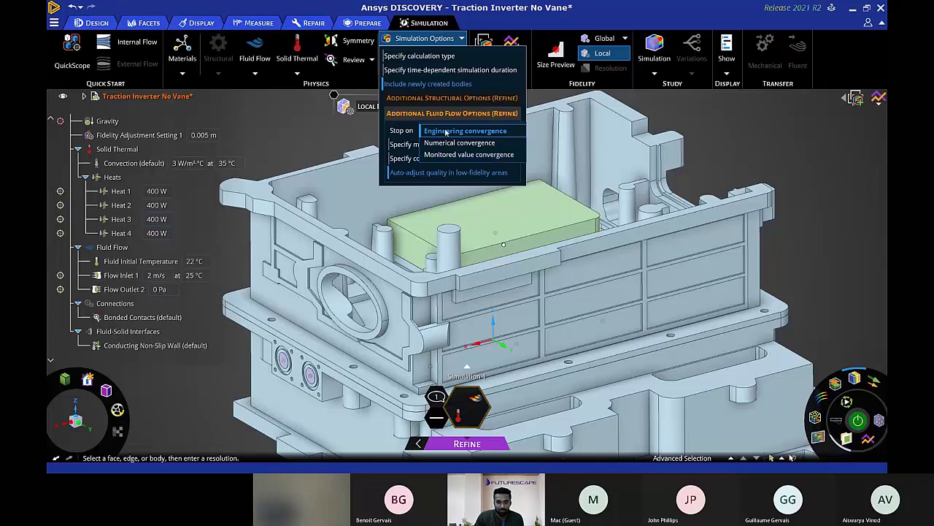
pyautogui.click(445, 131)
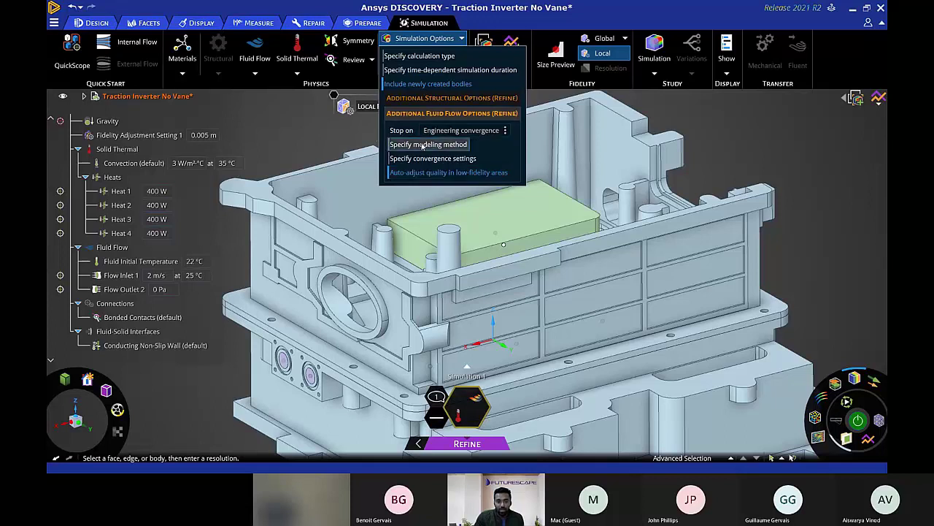
# Try specifying the Turbulent k-omega SST modeling method, look over the convergence settings, and switch both options off again.
pyautogui.click(421, 144)
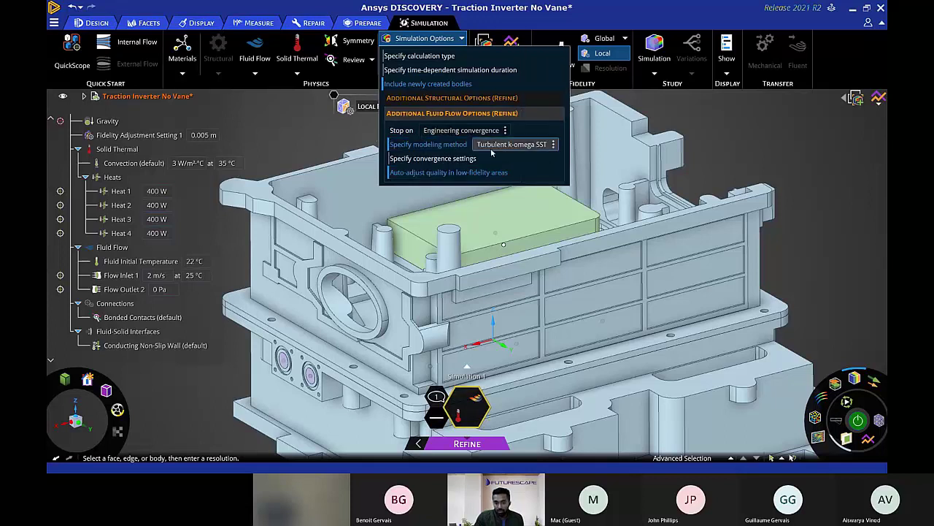
pyautogui.click(553, 147)
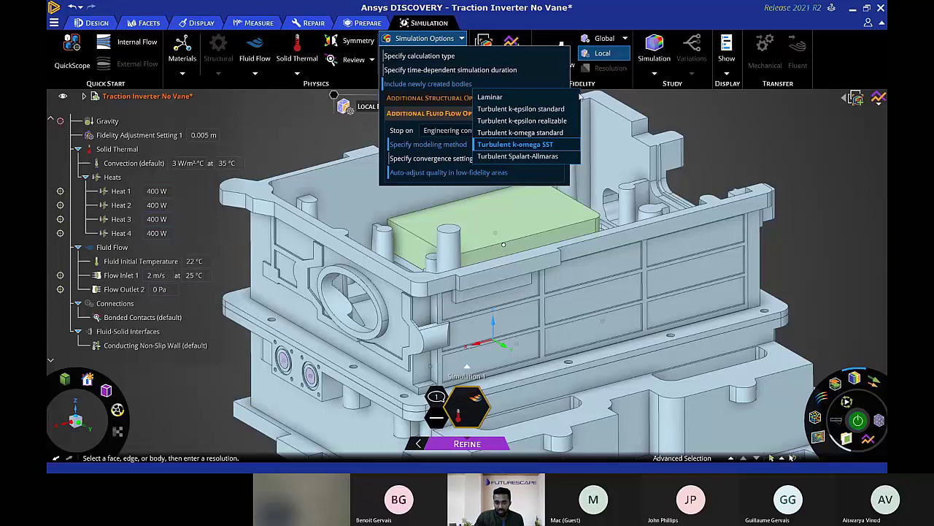
pyautogui.click(544, 145)
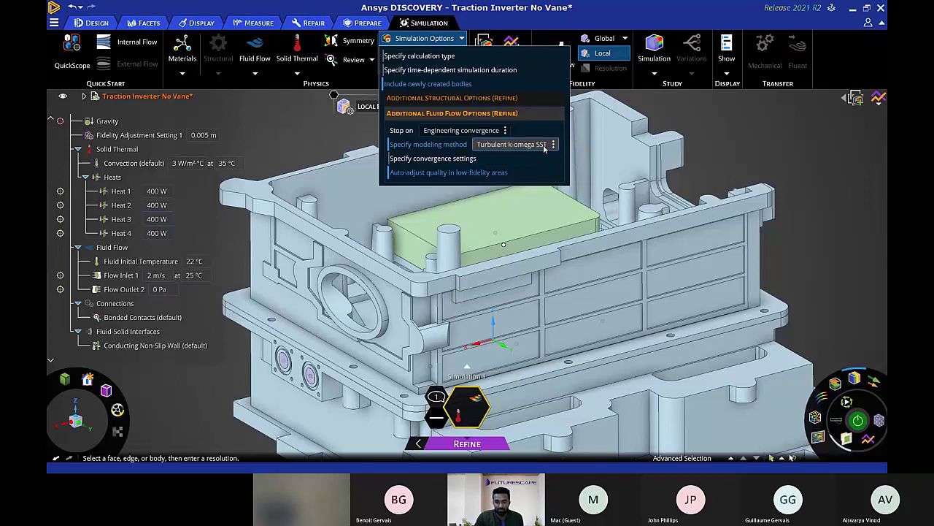
pyautogui.click(438, 158)
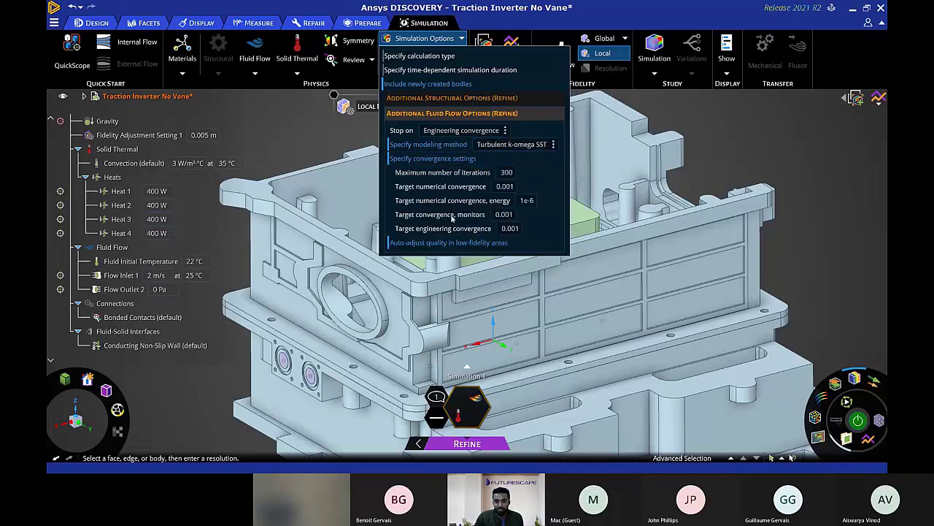
pyautogui.click(424, 159)
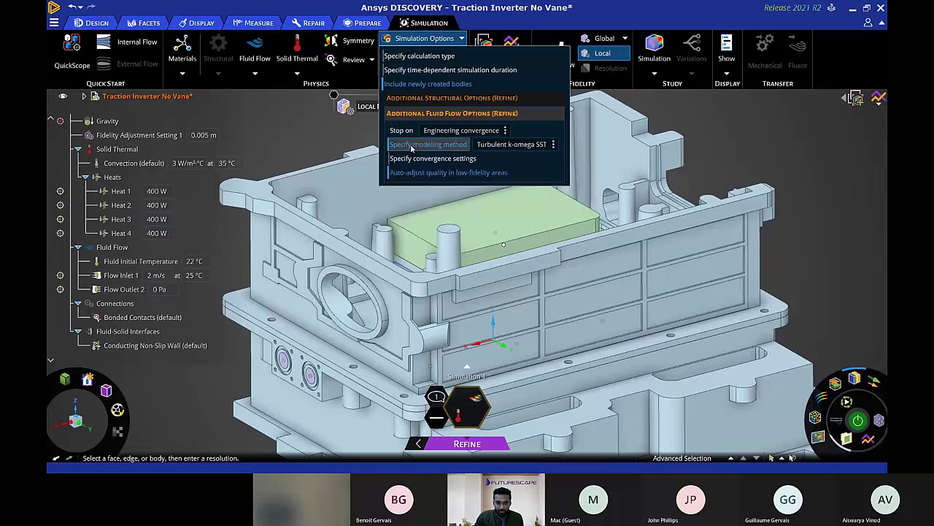
pyautogui.click(428, 144)
pyautogui.press('Escape')
pyautogui.press('Escape')
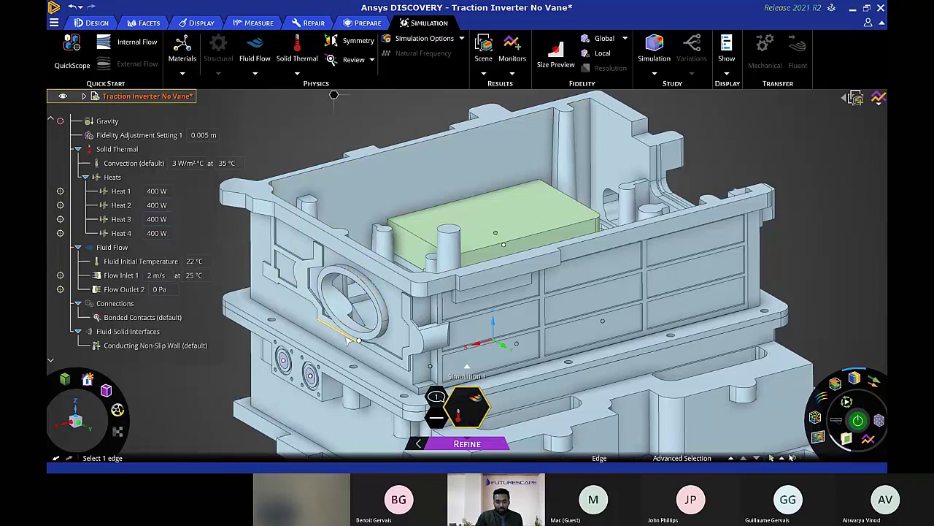
# Imprint all detected curves between the inverter's touching bodies using the default tolerance.
pyautogui.moveTo(417, 198); pyautogui.dragTo(421, 208, button='middle')
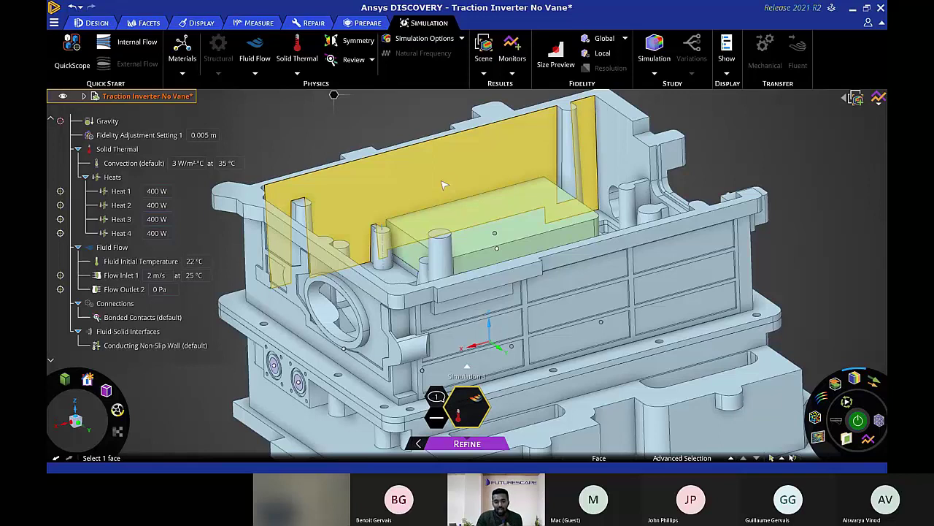
pyautogui.click(374, 23)
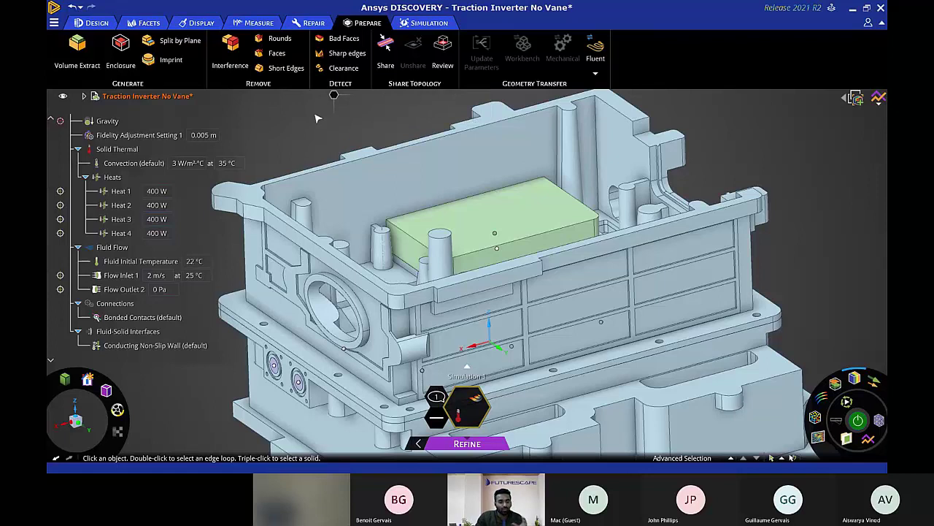
pyautogui.click(180, 62)
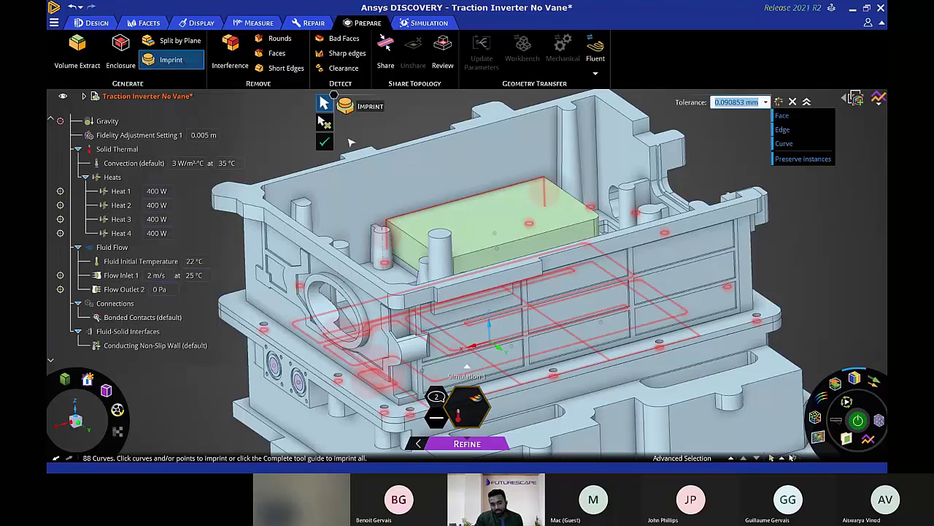
pyautogui.click(325, 143)
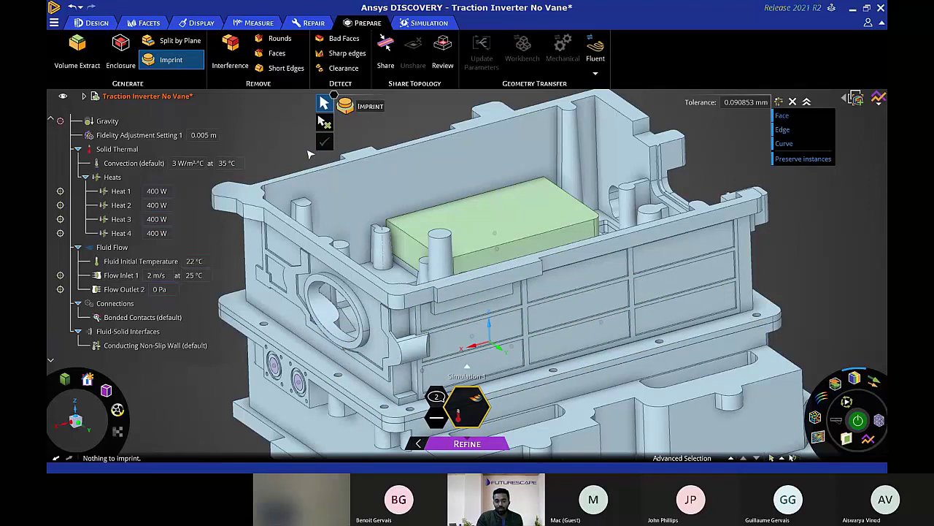
pyautogui.press('Escape')
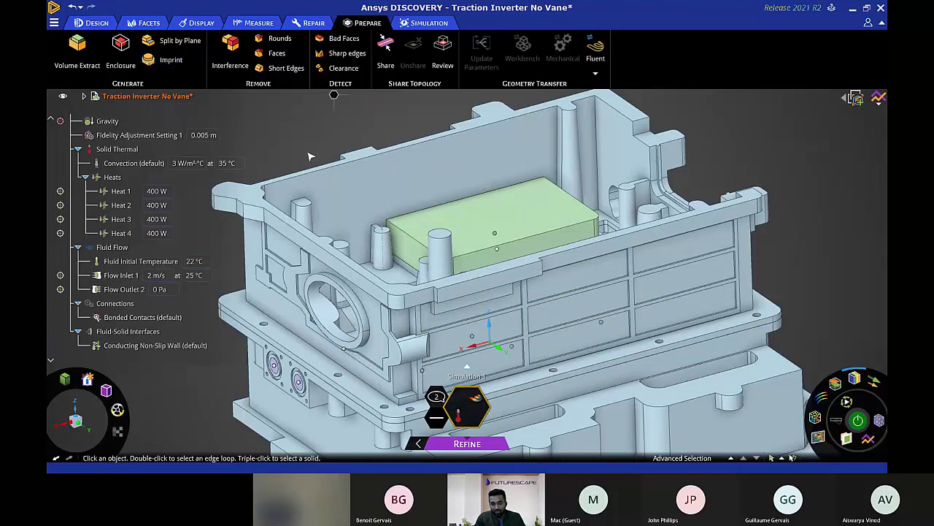
pyautogui.click(409, 178)
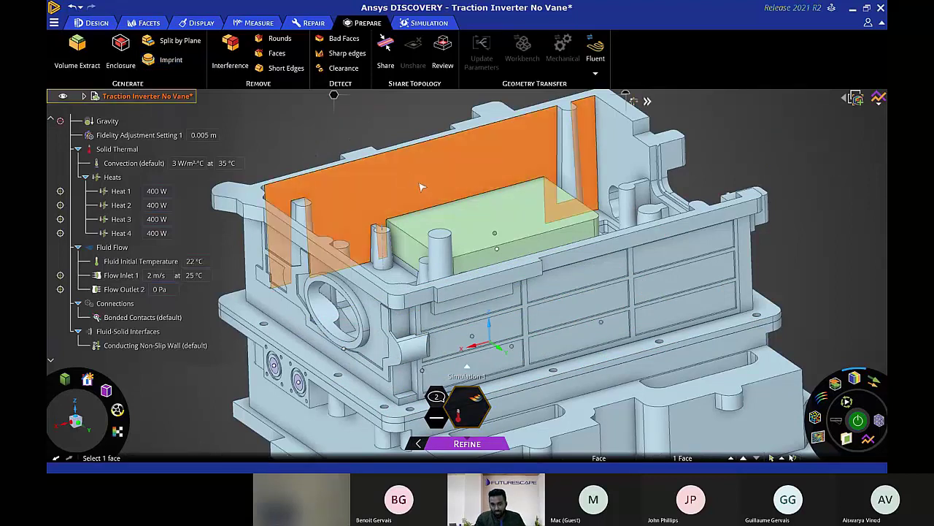
pyautogui.click(459, 211)
pyautogui.click(458, 212)
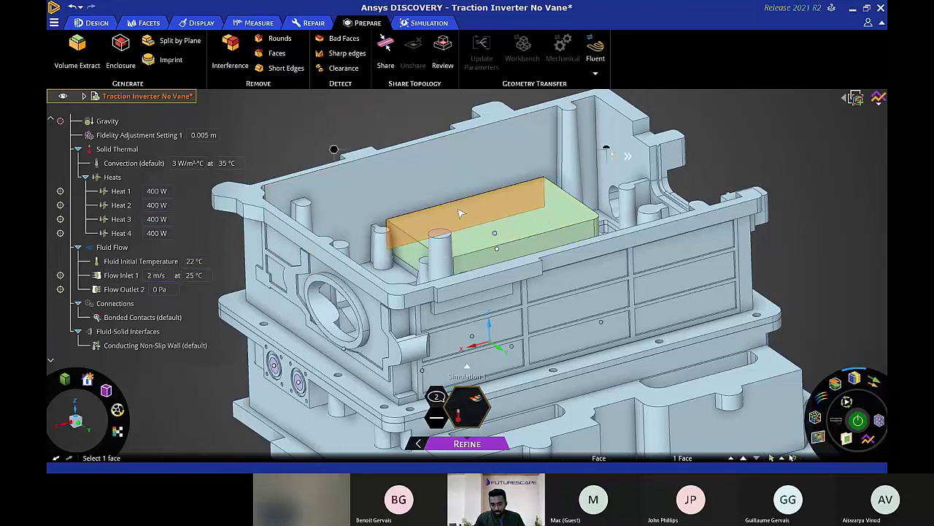
pyautogui.click(723, 146)
pyautogui.moveTo(573, 157); pyautogui.dragTo(321, 143, button='middle')
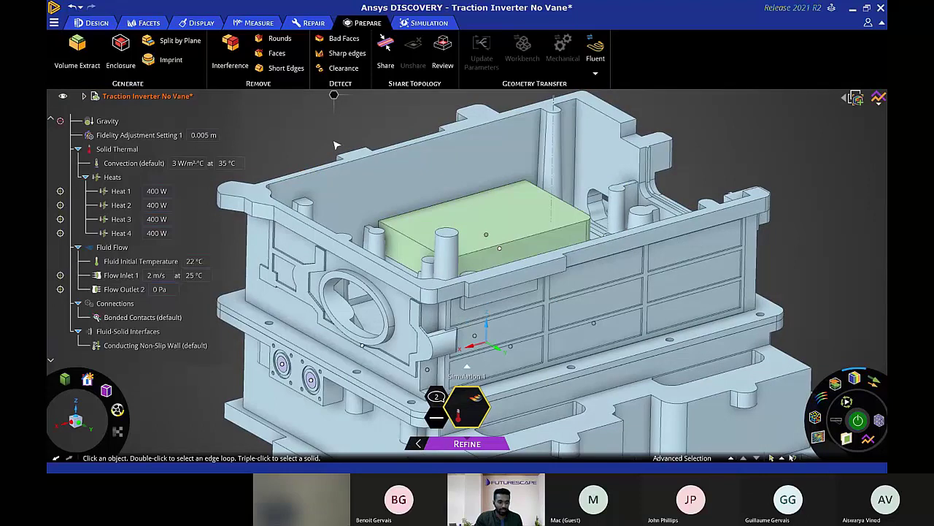
# Open the default bonded contacts for review and set the contact face grouping to No grouping.
pyautogui.click(140, 319)
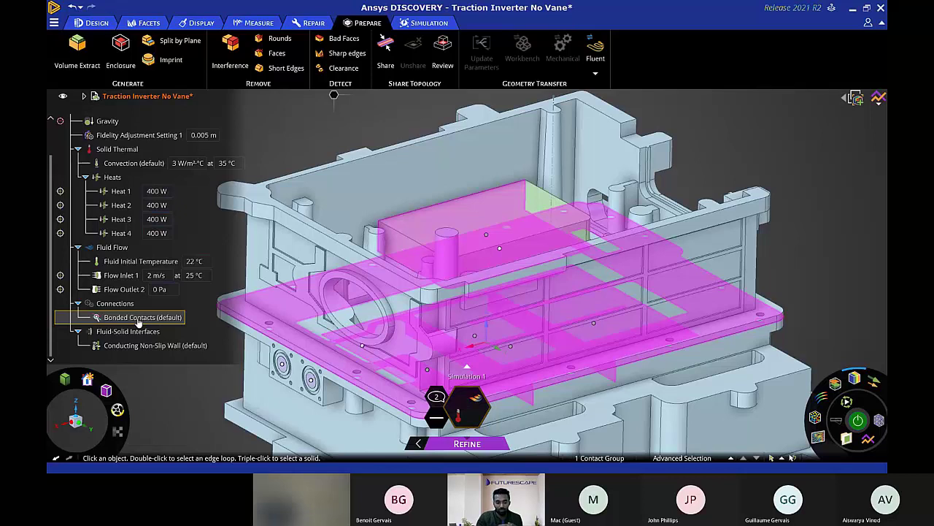
pyautogui.click(135, 318)
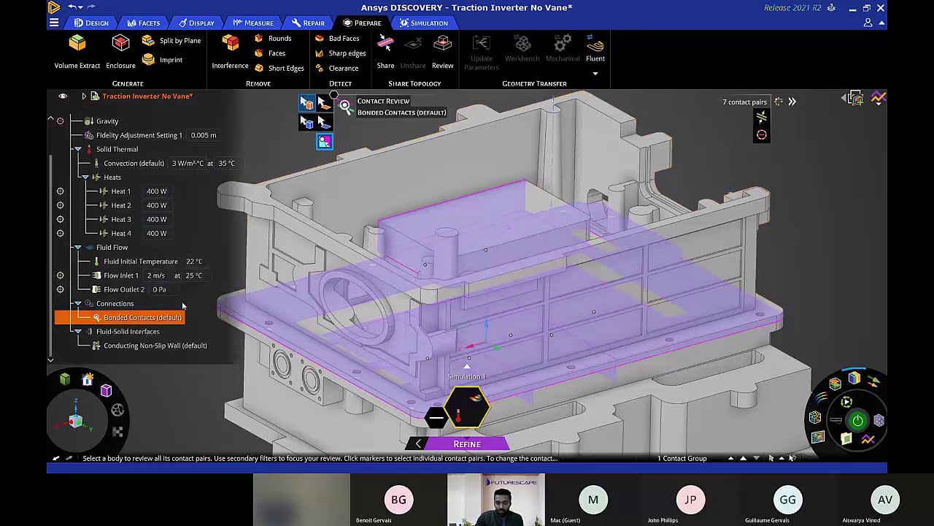
pyautogui.click(792, 102)
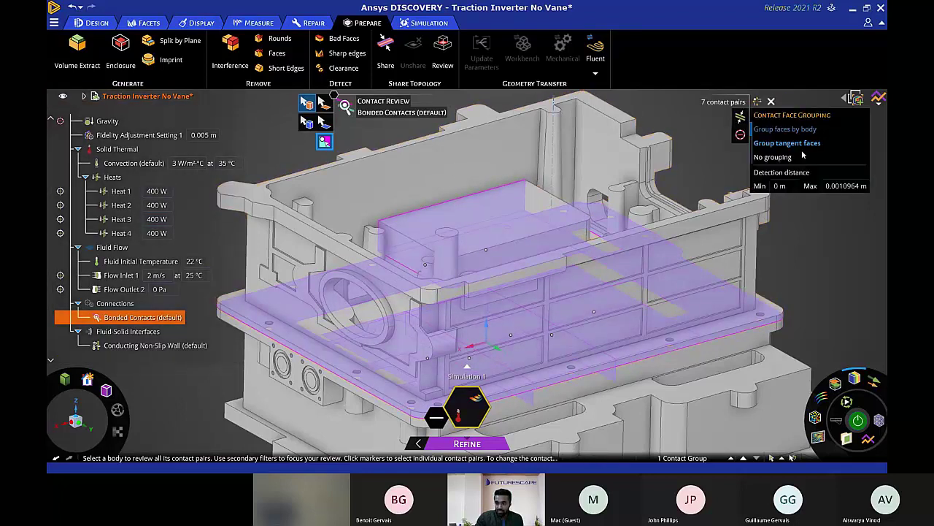
pyautogui.click(772, 157)
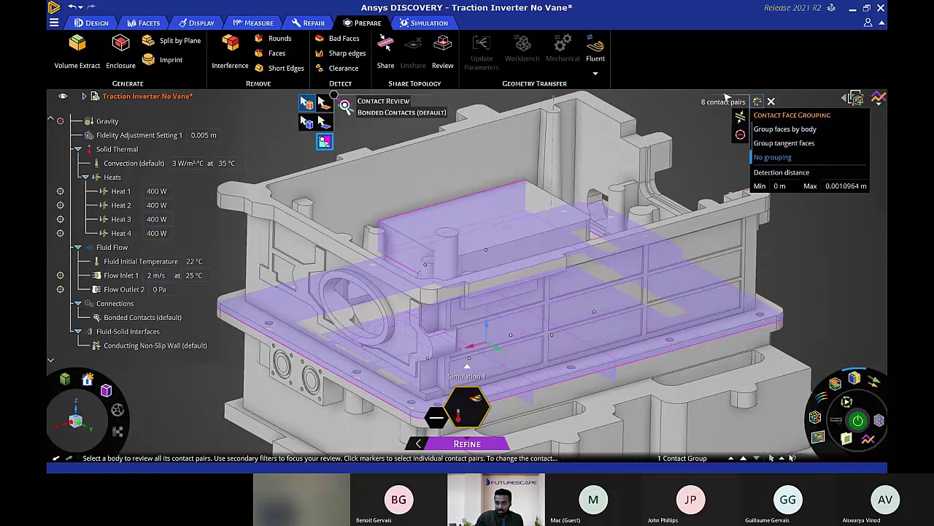
# Inspect individual bonded contact pairs around the inner block and cooling plate, and leave the contact review.
pyautogui.click(451, 214)
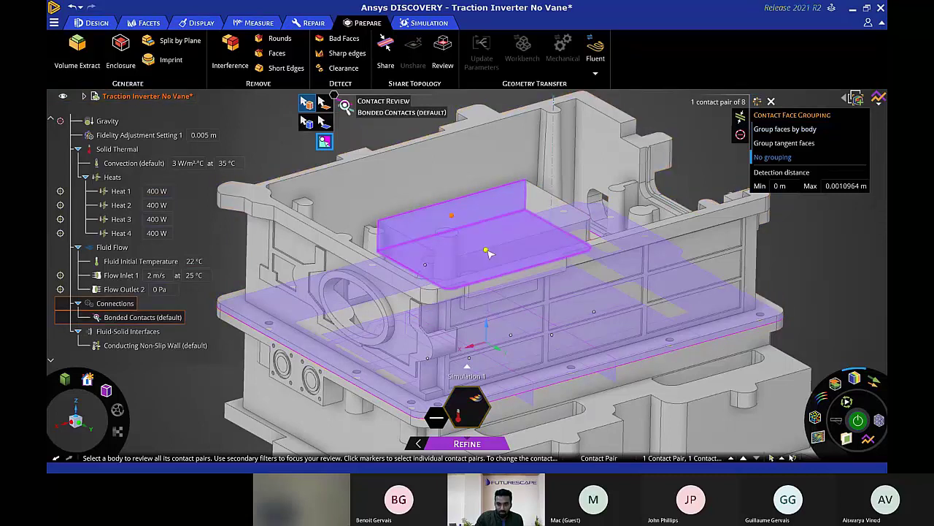
pyautogui.keyDown('ctrl'); pyautogui.click(486, 250); pyautogui.keyUp('ctrl')
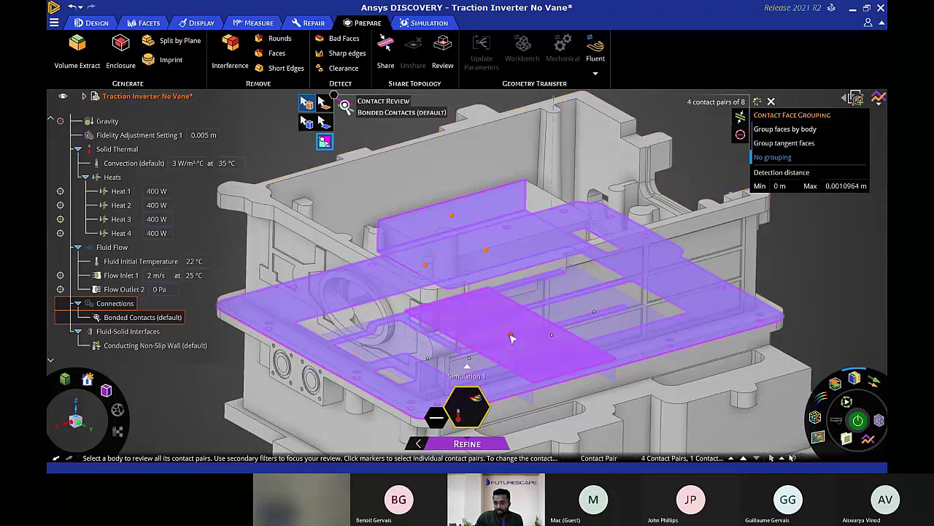
pyautogui.keyDown('ctrl'); pyautogui.click(511, 337); pyautogui.keyUp('ctrl')
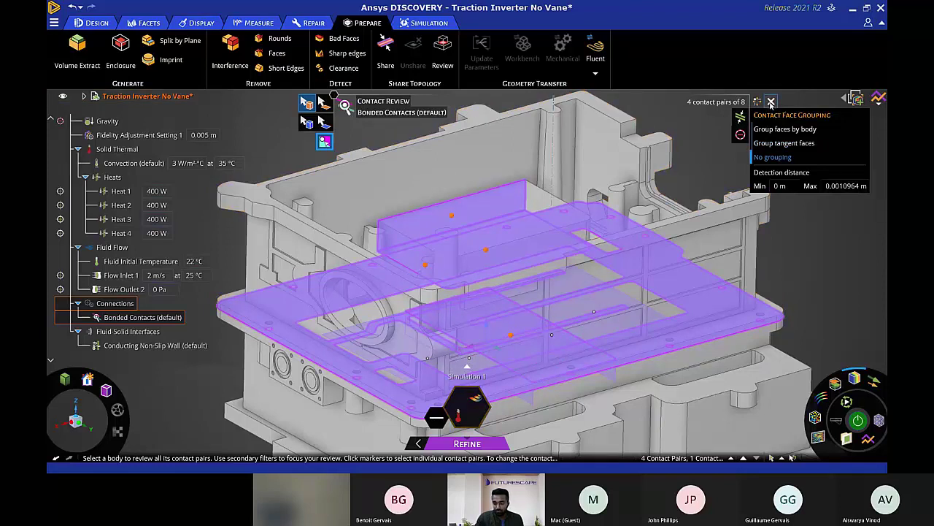
pyautogui.click(771, 102)
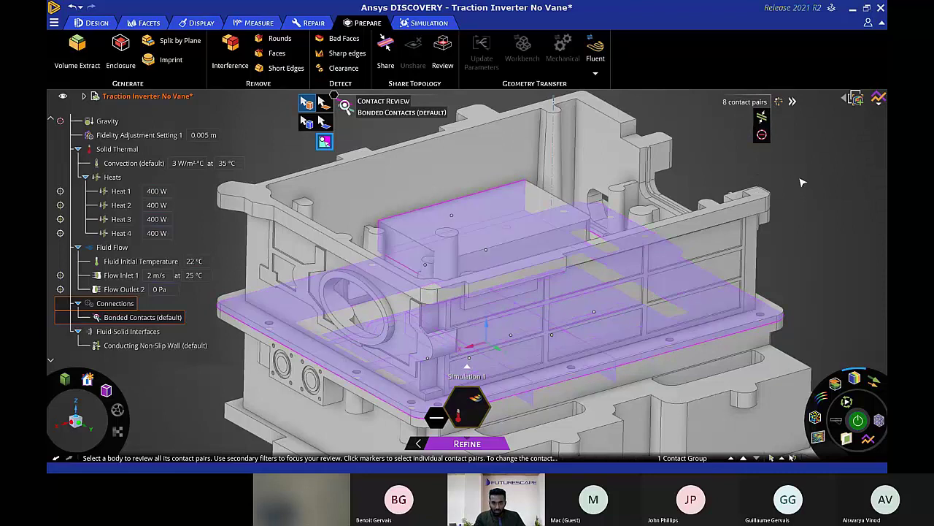
pyautogui.press('Escape')
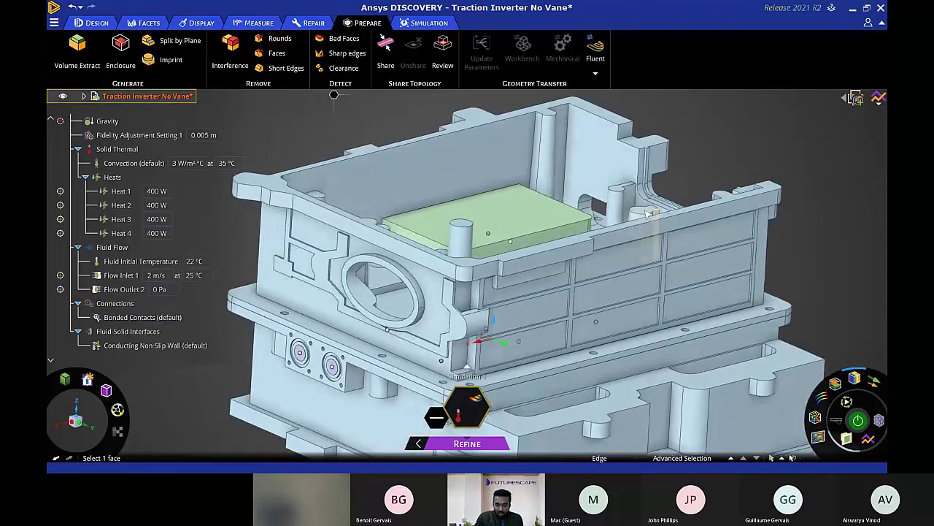
# Switch to the other Discovery window holding the solved traction inverter model and show all its bodies.
pyautogui.scroll(-5, 631, 211)
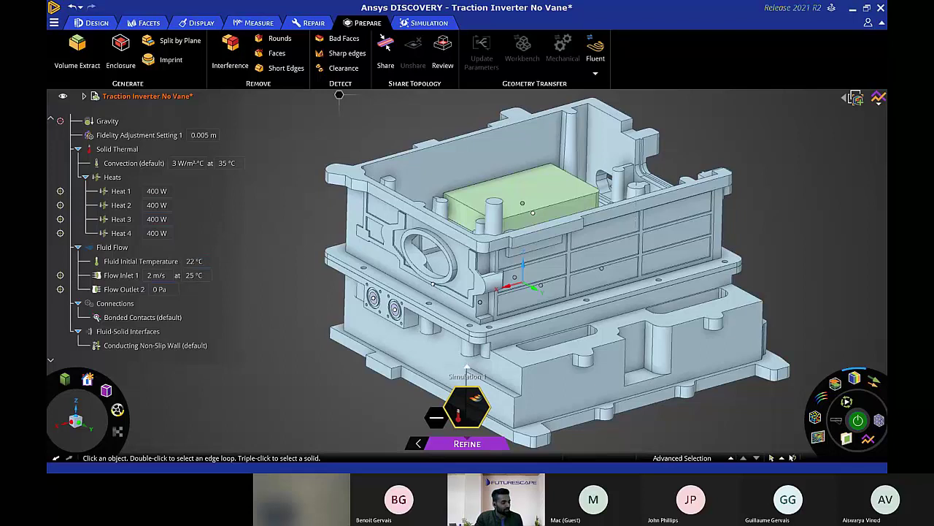
pyautogui.press('super+d')
pyautogui.press('super+d')
pyautogui.hotkey('alt', 'Tab')
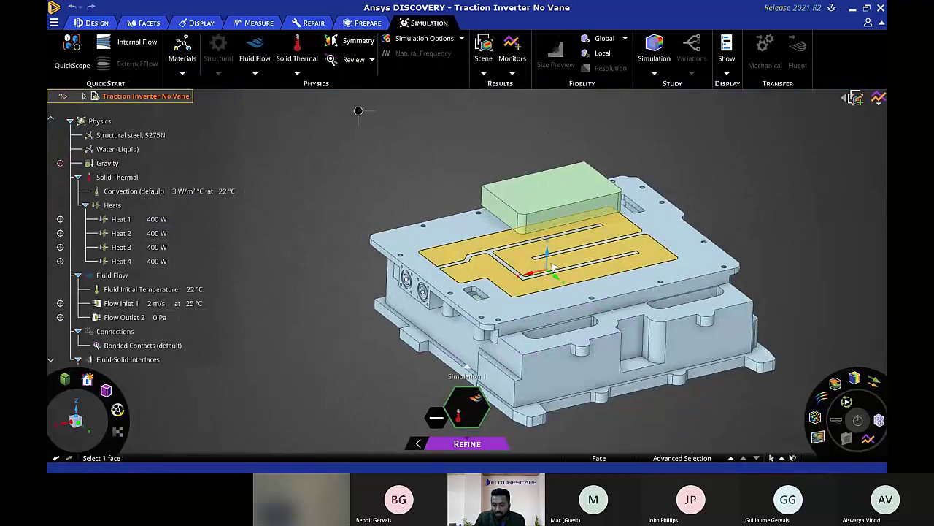
pyautogui.click(831, 275)
pyautogui.rightClick(831, 275)
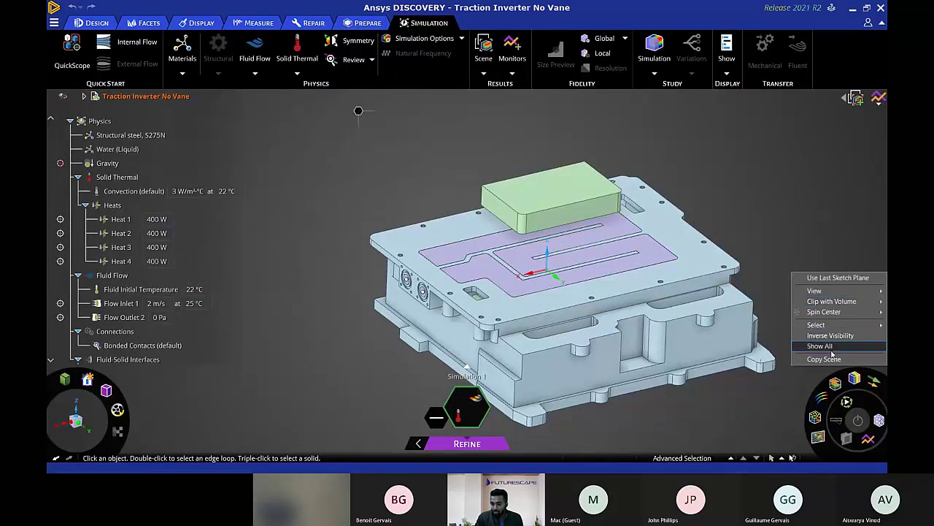
pyautogui.click(831, 355)
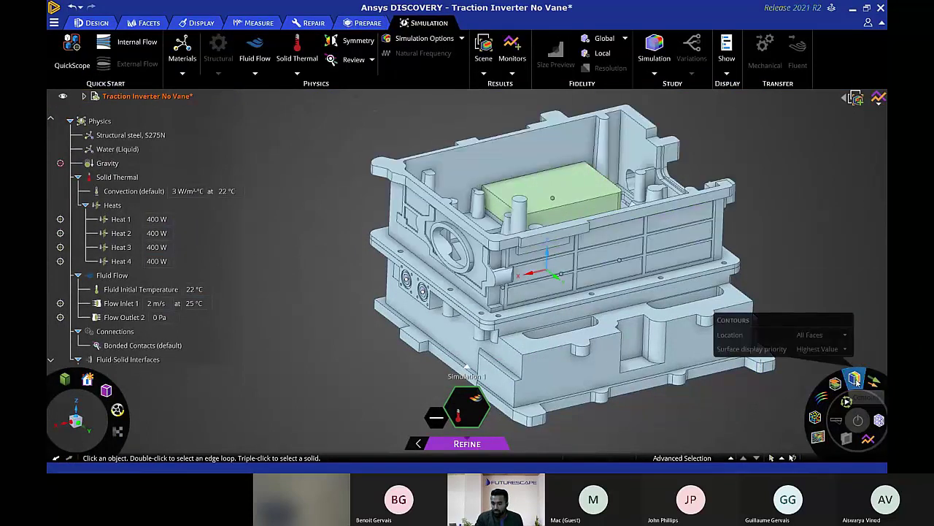
# Display the Temperature results on the solved inverter and examine the Max. Temperature monitor chart.
pyautogui.click(848, 147)
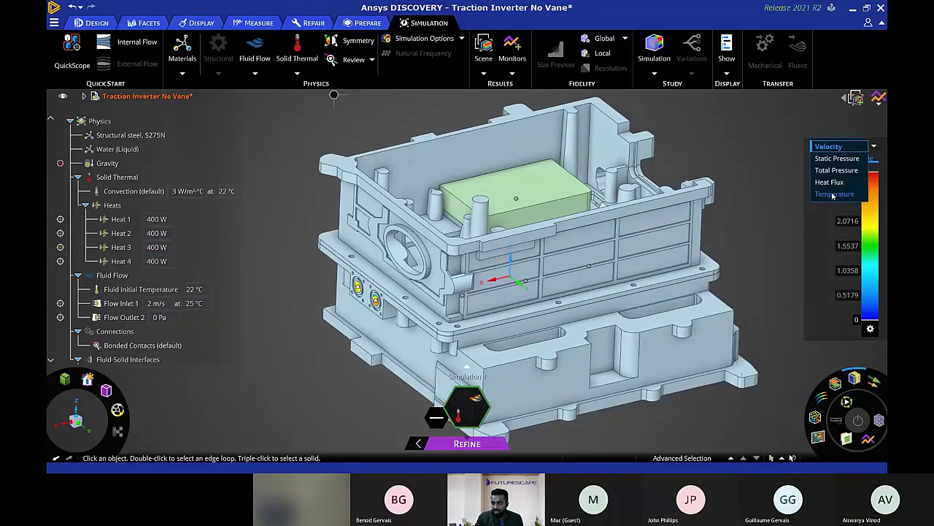
pyautogui.click(840, 147)
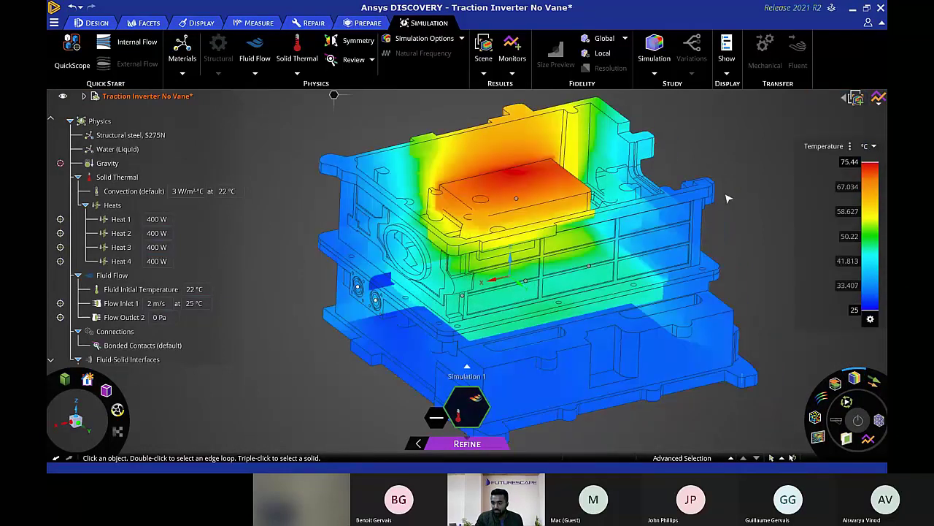
pyautogui.click(880, 99)
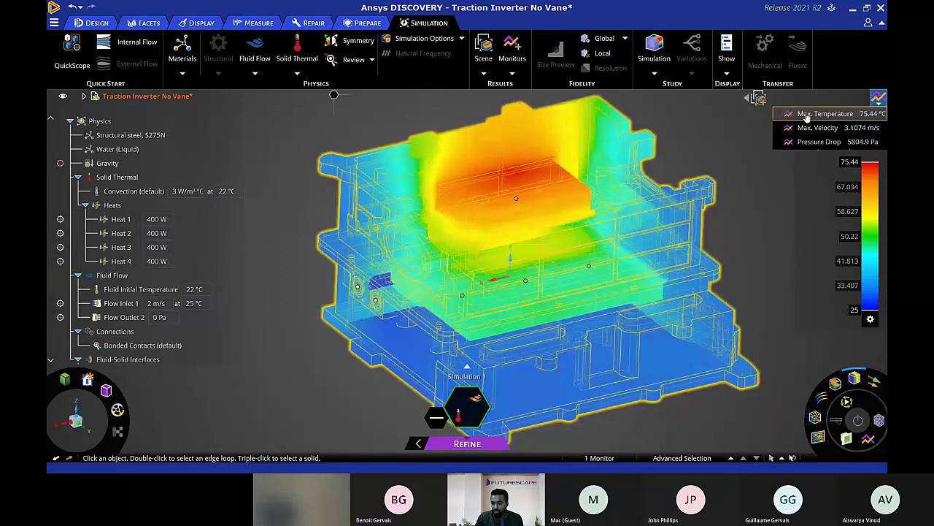
pyautogui.click(851, 115)
pyautogui.moveTo(691, 245)
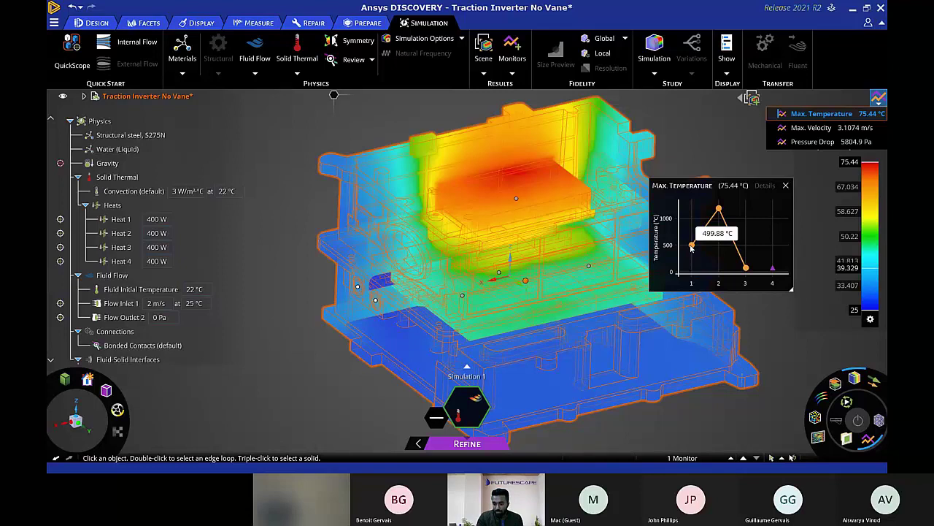
# Read the value of each point on the Max. Temperature monitor chart, close the chart and clear the selection.
pyautogui.moveTo(719, 211)
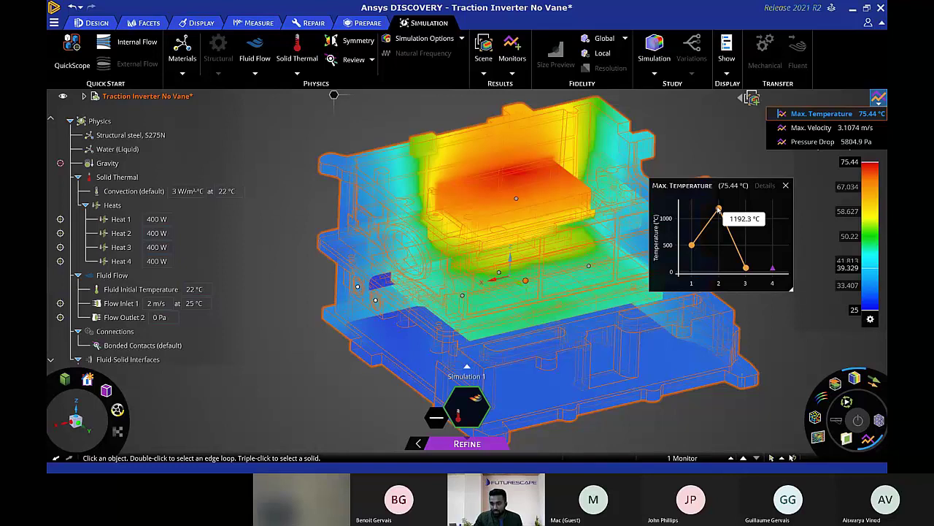
pyautogui.moveTo(745, 269)
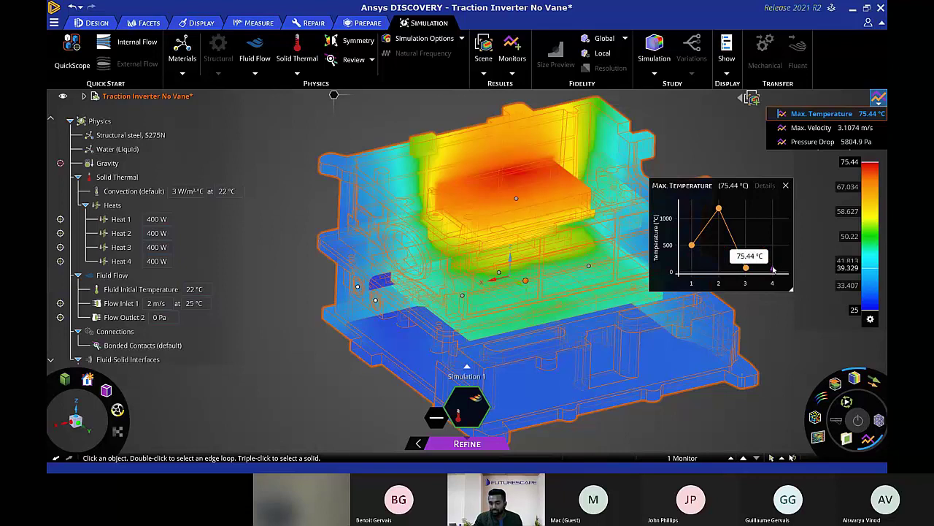
pyautogui.click(785, 186)
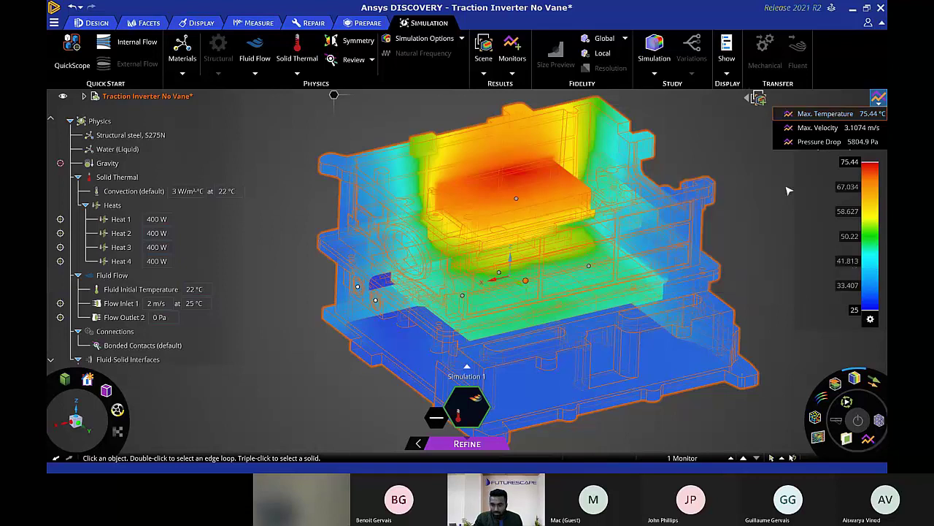
pyautogui.click(761, 212)
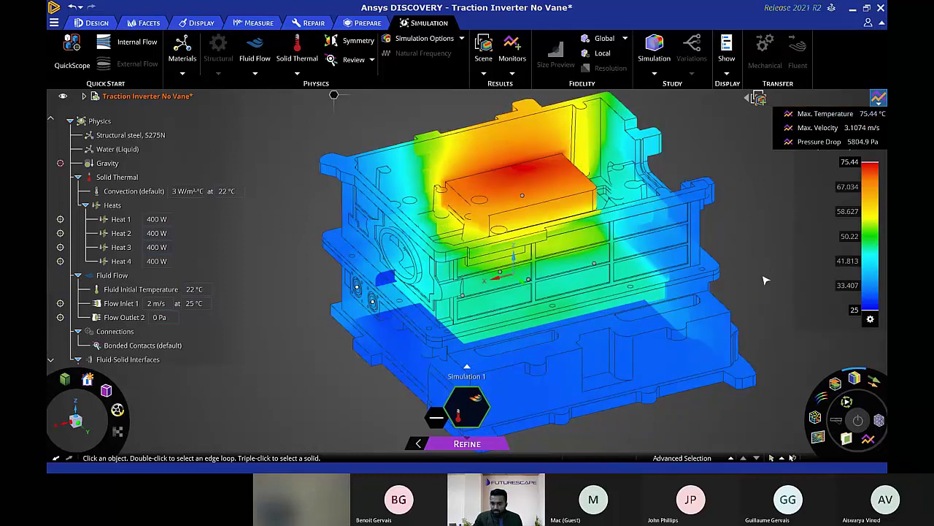
# Change the displayed result variable from Temperature to Velocity.
pyautogui.moveTo(819, 162)
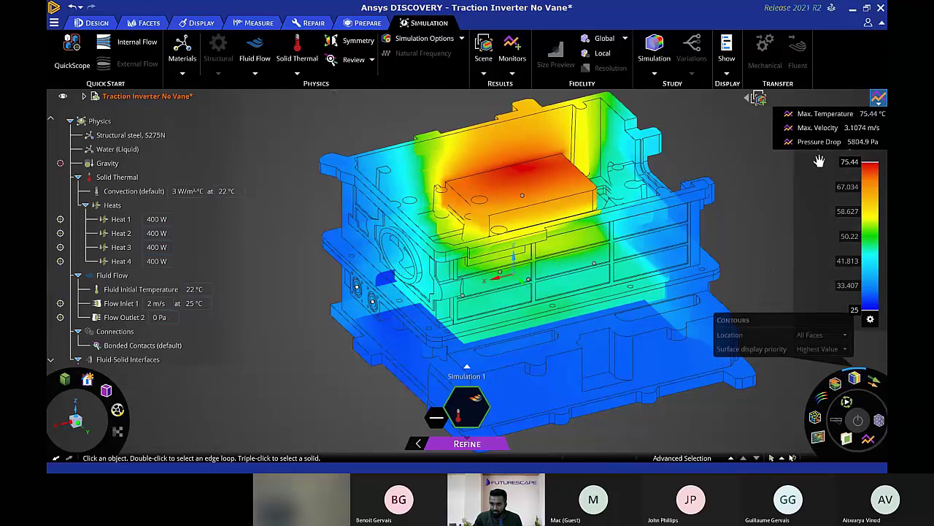
pyautogui.click(850, 146)
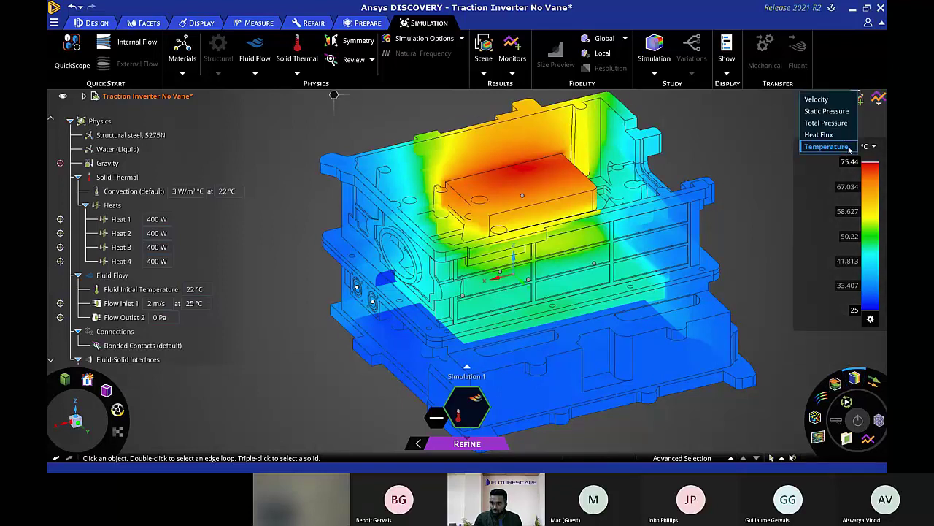
pyautogui.click(813, 131)
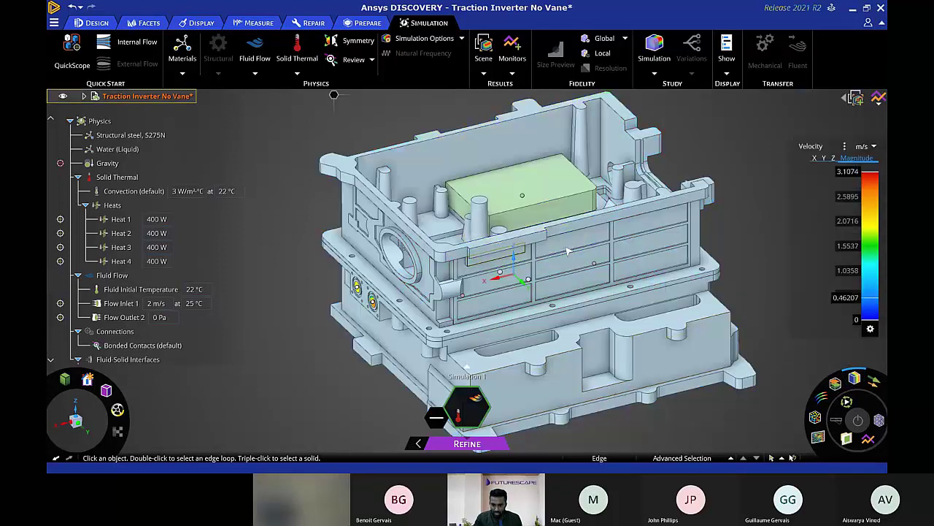
# Hide the upper housing and the inner block to expose the cooling channel.
pyautogui.click(568, 257)
pyautogui.rightClick(573, 243)
pyautogui.click(597, 361)
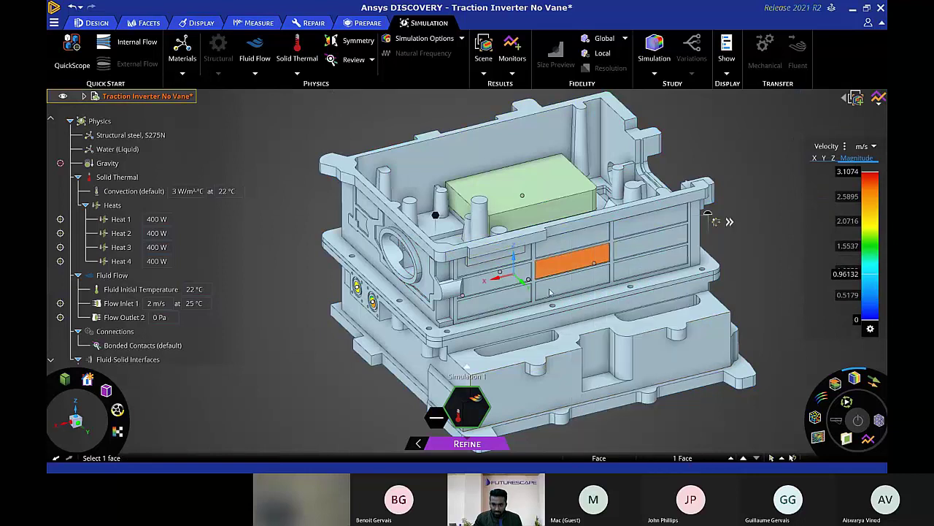
pyautogui.click(553, 181)
pyautogui.rightClick(556, 180)
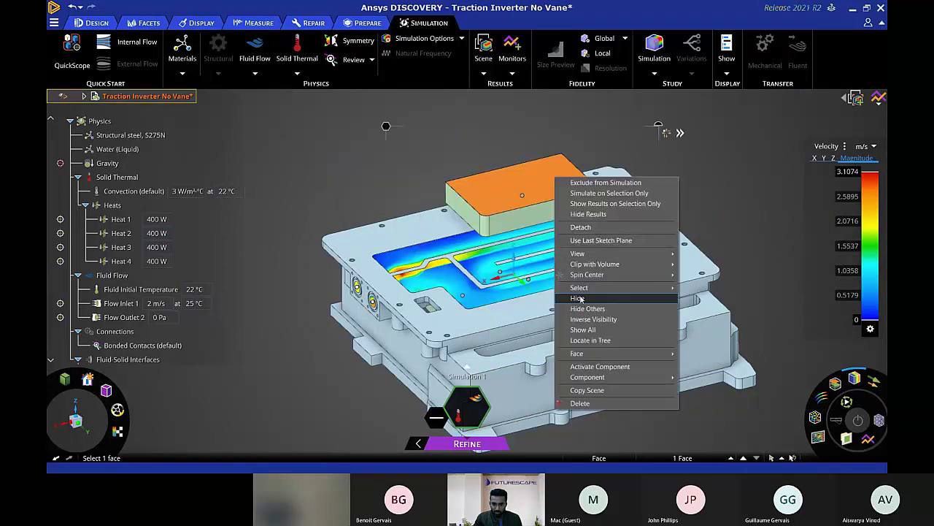
pyautogui.click(579, 299)
# Examine the velocity contours in the cooling channel from the top view, from the inlet port through the baffled passages.
pyautogui.click(379, 313)
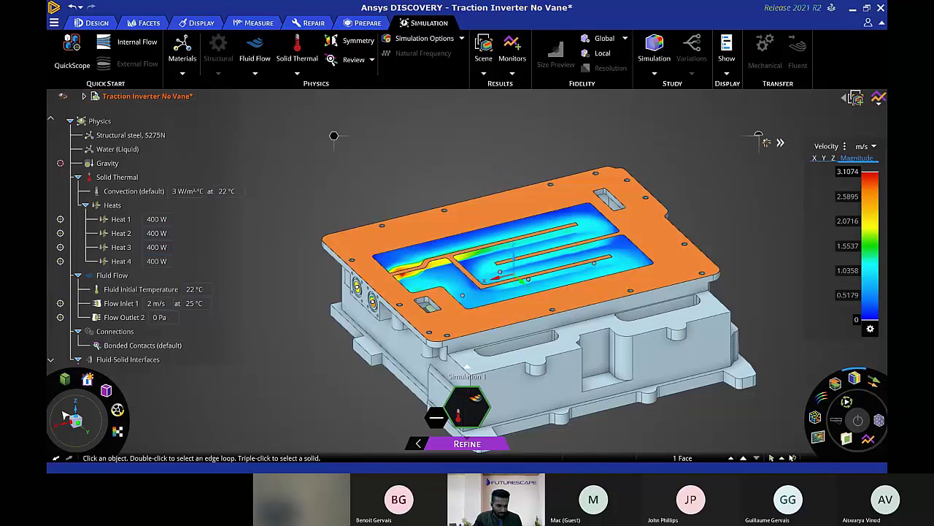
pyautogui.click(76, 403)
pyautogui.click(719, 270)
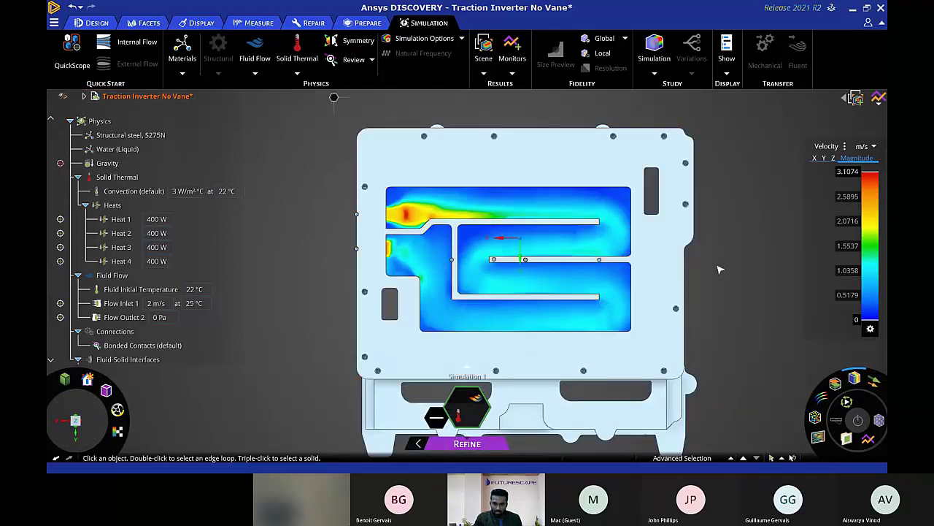
pyautogui.scroll(5, 712, 269)
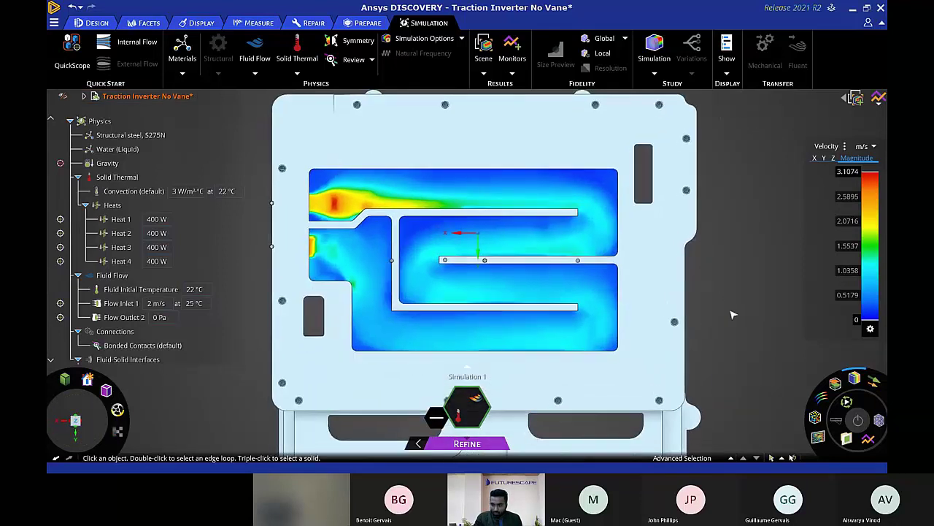
pyautogui.moveTo(815, 419)
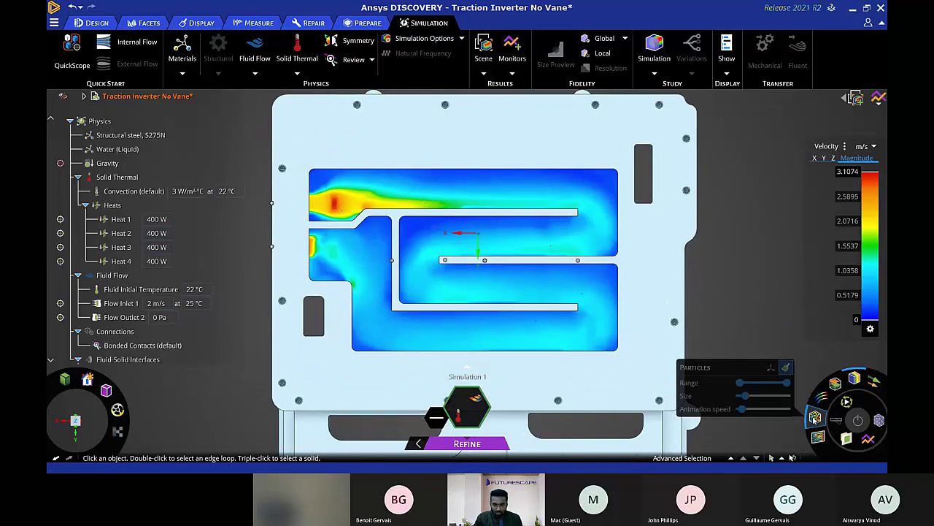
pyautogui.scroll(3, 555, 232)
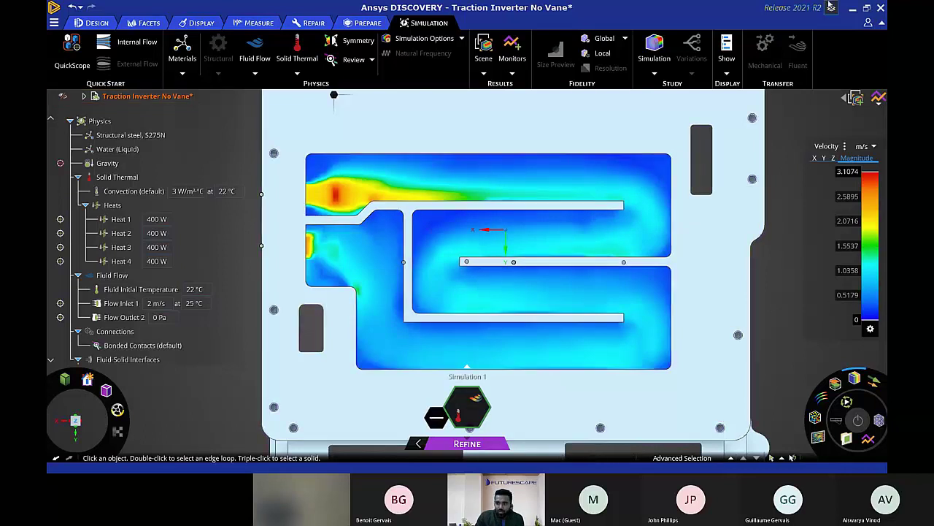
# Return to the other Discovery window holding the Refine setup and add a new simulation to the model.
pyautogui.click(852, 8)
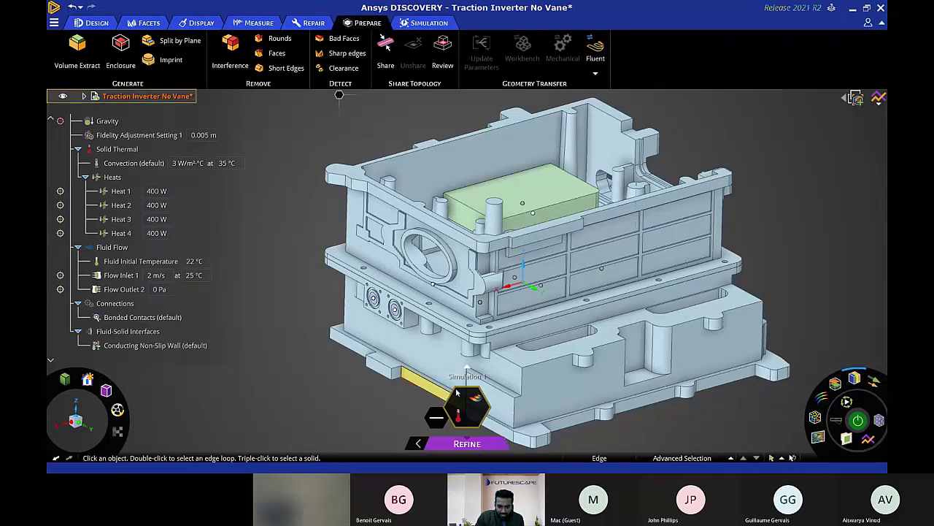
pyautogui.click(465, 368)
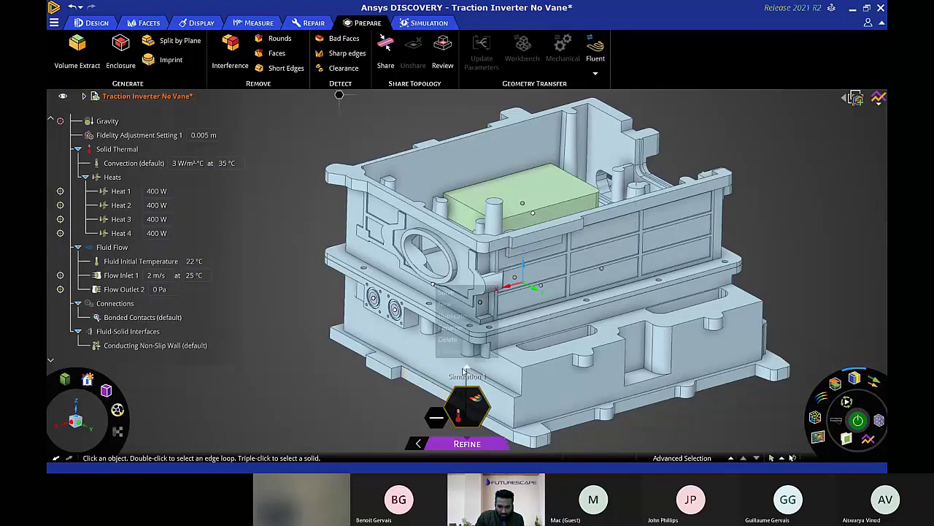
pyautogui.click(446, 304)
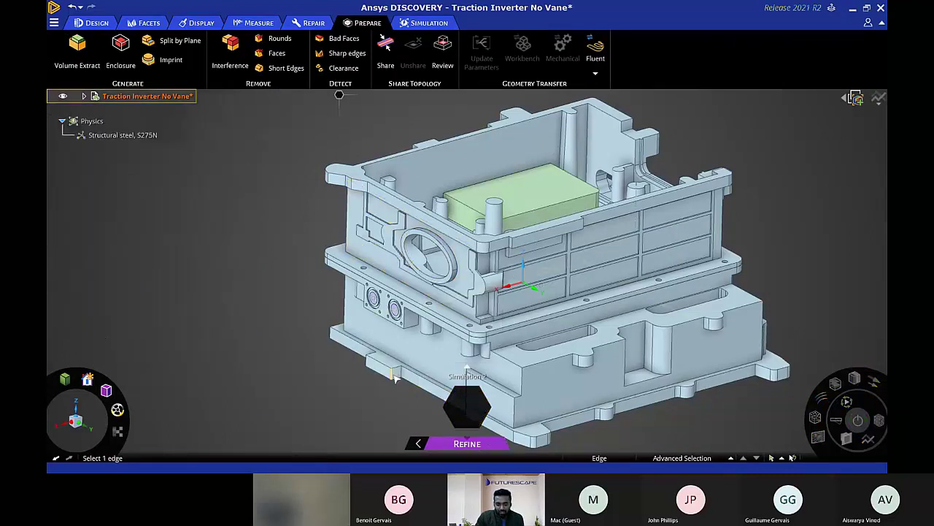
# Put the new simulation in the Explore stage and hide the upper housing and inner block.
pyautogui.click(461, 276)
pyautogui.keyDown('ctrl'); pyautogui.click(527, 195); pyautogui.keyUp('ctrl')
pyautogui.rightClick(528, 194)
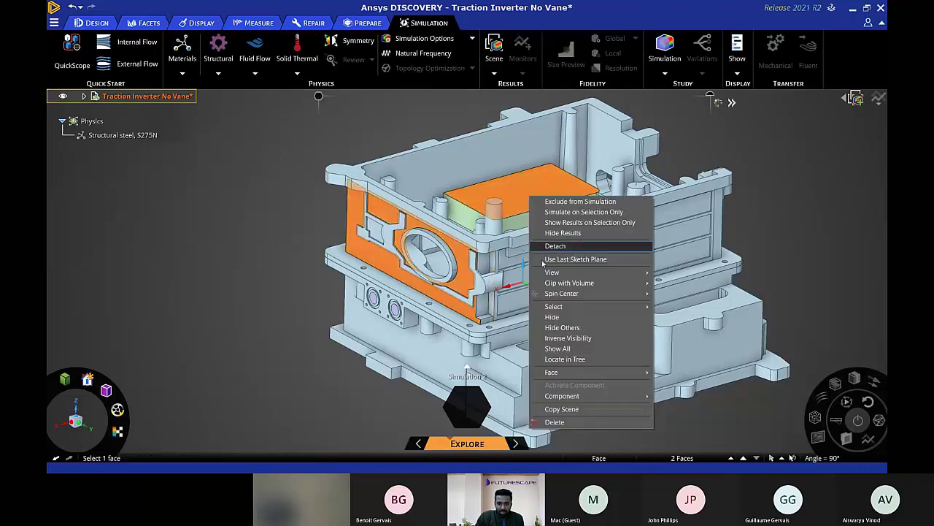
pyautogui.click(552, 317)
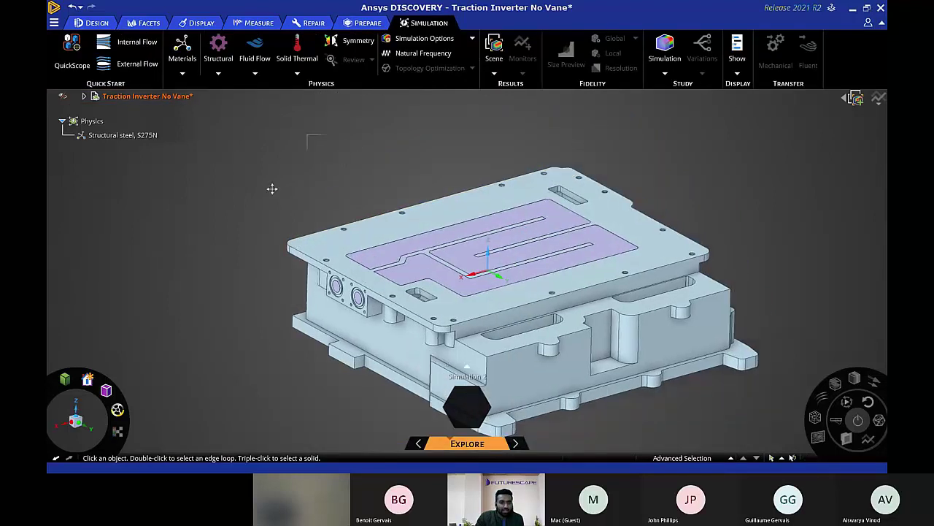
# Define a 2 m/s velocity inlet on the left coolant port and a 0 Pa pressure outlet on the right port.
pyautogui.click(264, 64)
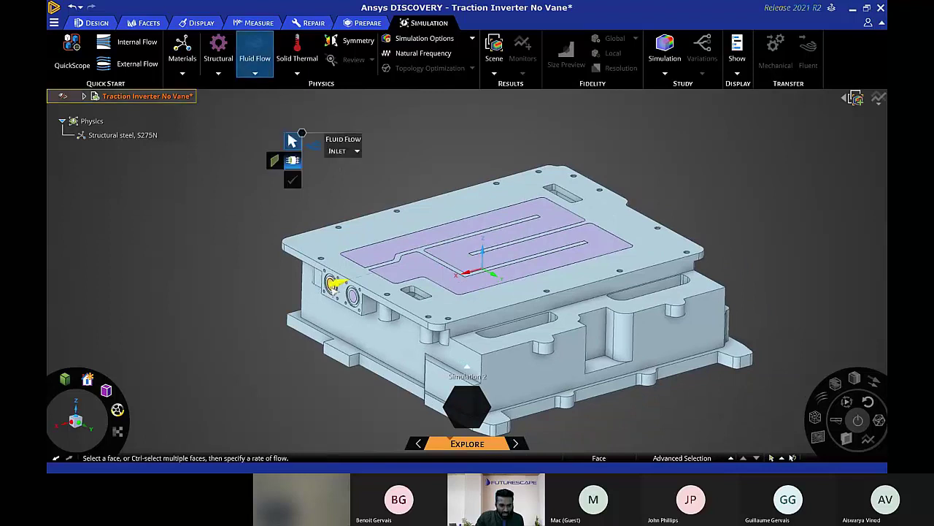
pyautogui.click(332, 284)
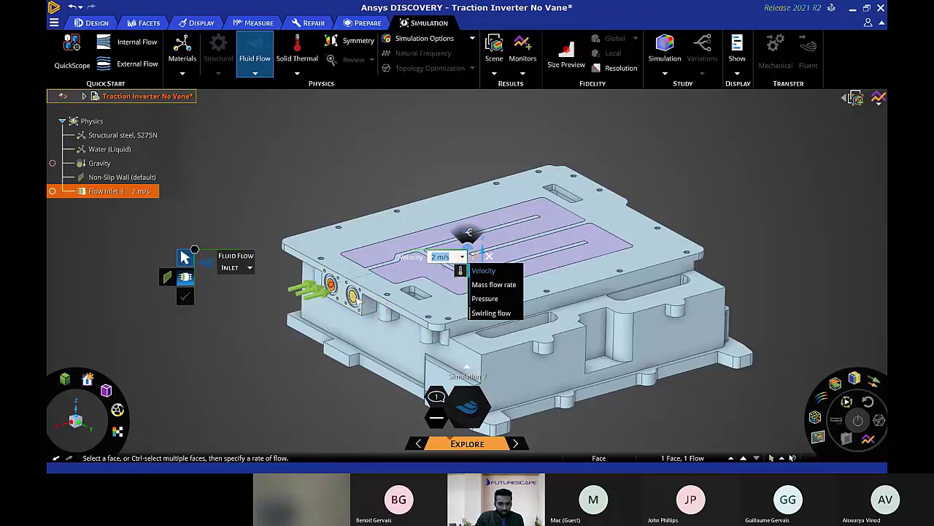
pyautogui.click(434, 280)
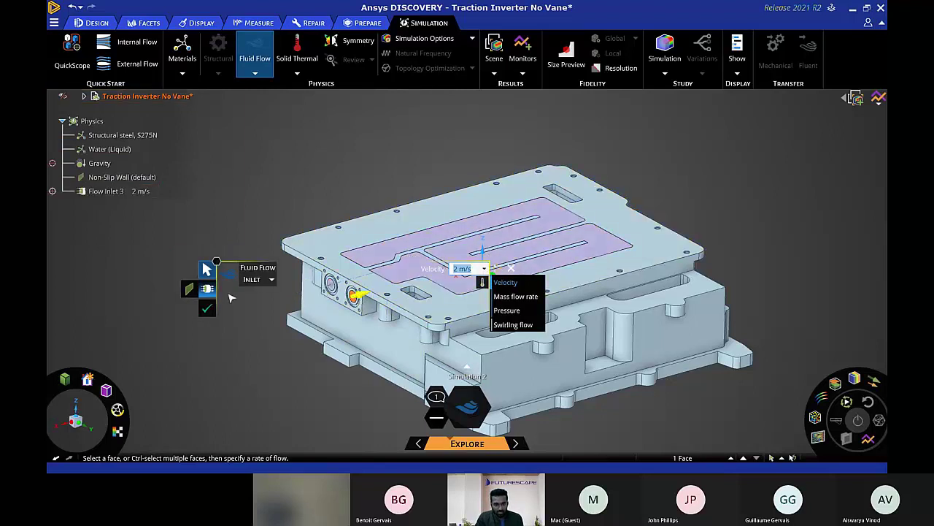
pyautogui.click(263, 279)
pyautogui.click(250, 305)
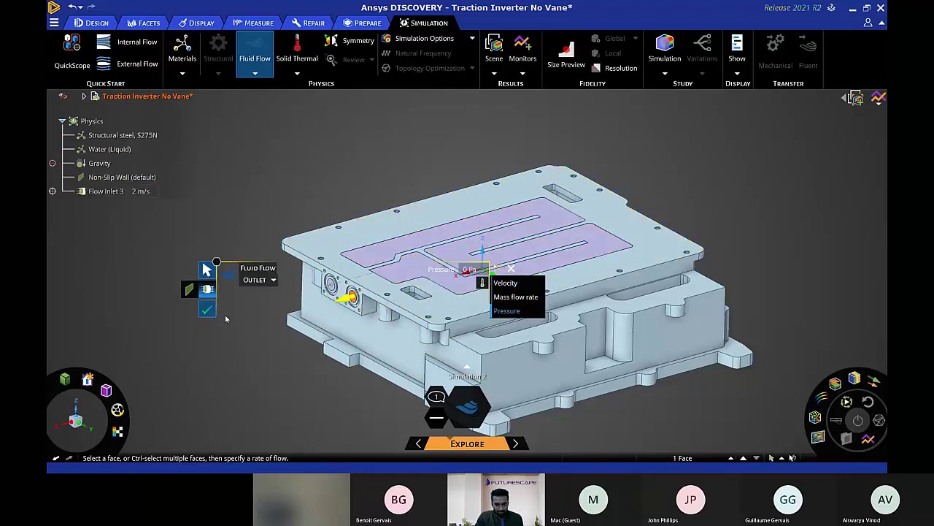
pyautogui.click(208, 309)
# Run the Explore flow simulation and view the developing velocity field in the cooling channel from above.
pyautogui.click(837, 418)
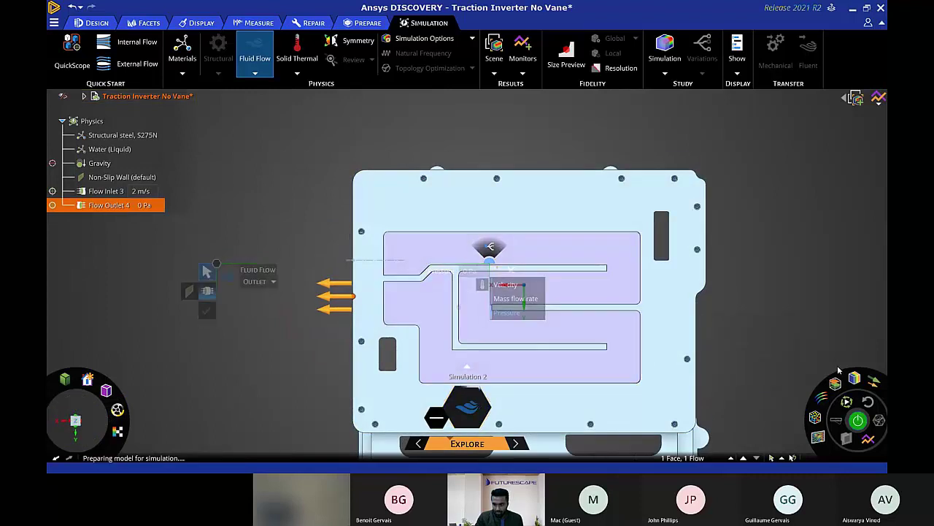
pyautogui.click(825, 269)
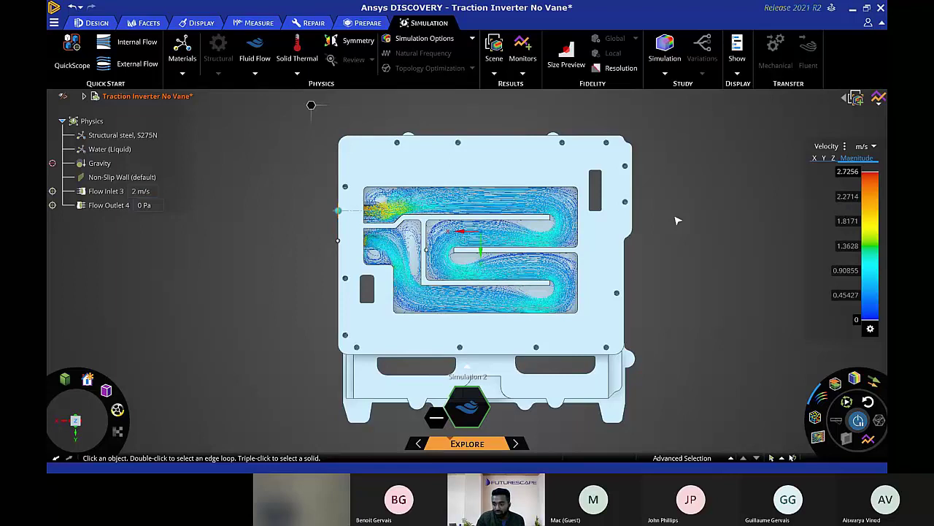
pyautogui.click(859, 421)
pyautogui.moveTo(676, 206); pyautogui.dragTo(778, 215)
pyautogui.scroll(3, 667, 225)
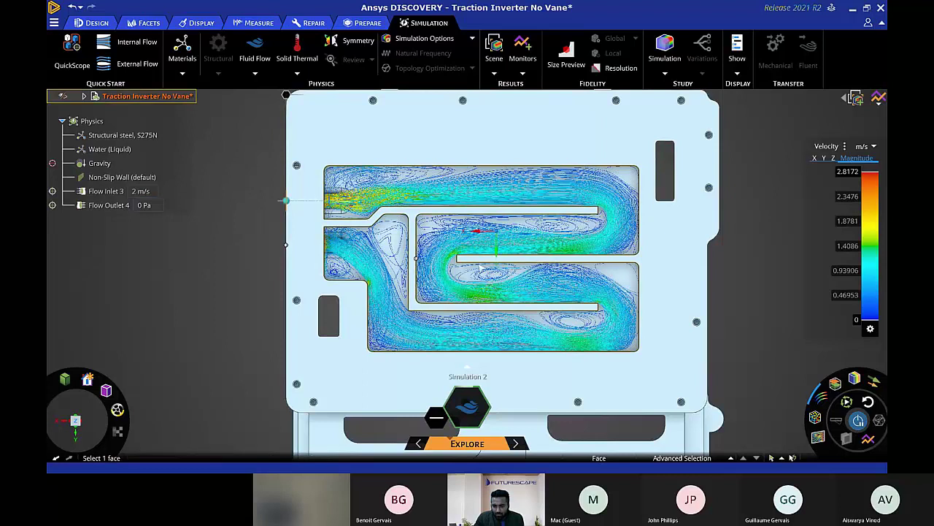
# Compare the particle and streamline displays of the coolant velocity, looking for recirculation zones around the channel baffles.
pyautogui.click(818, 398)
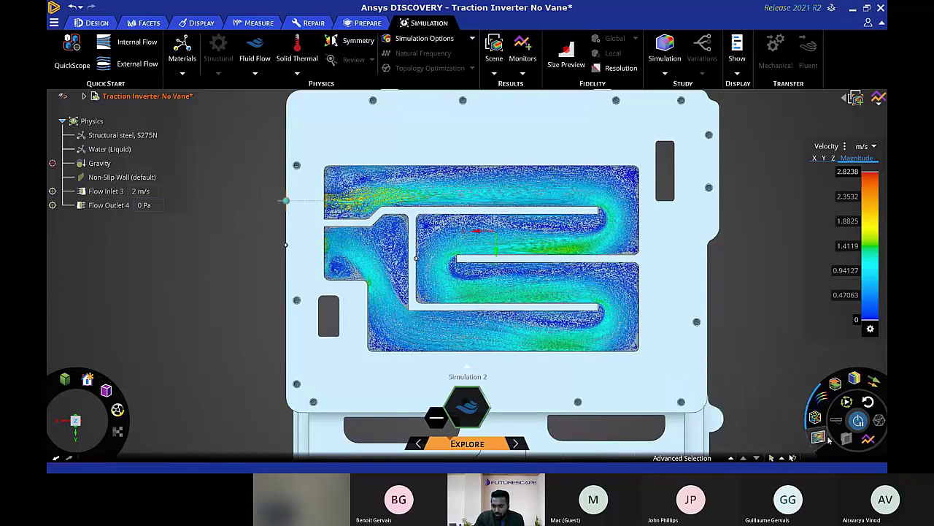
pyautogui.click(821, 398)
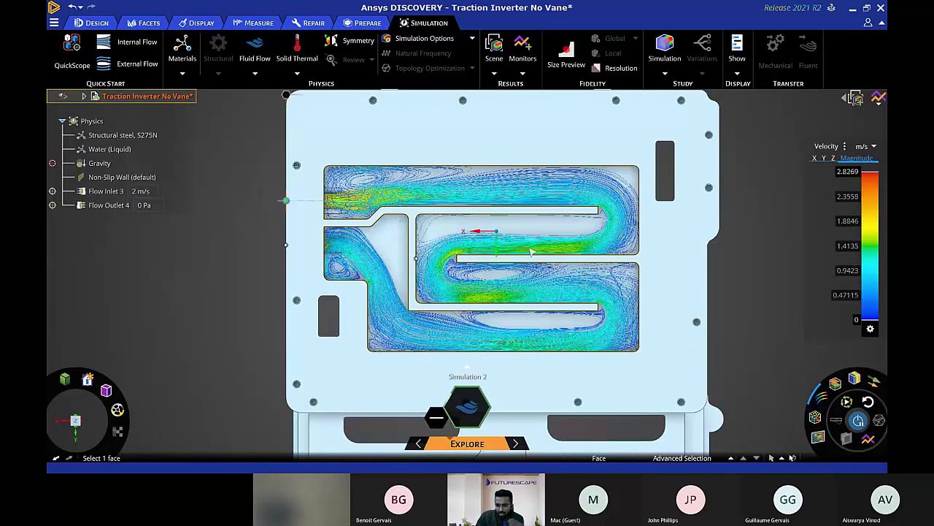
pyautogui.moveTo(824, 400)
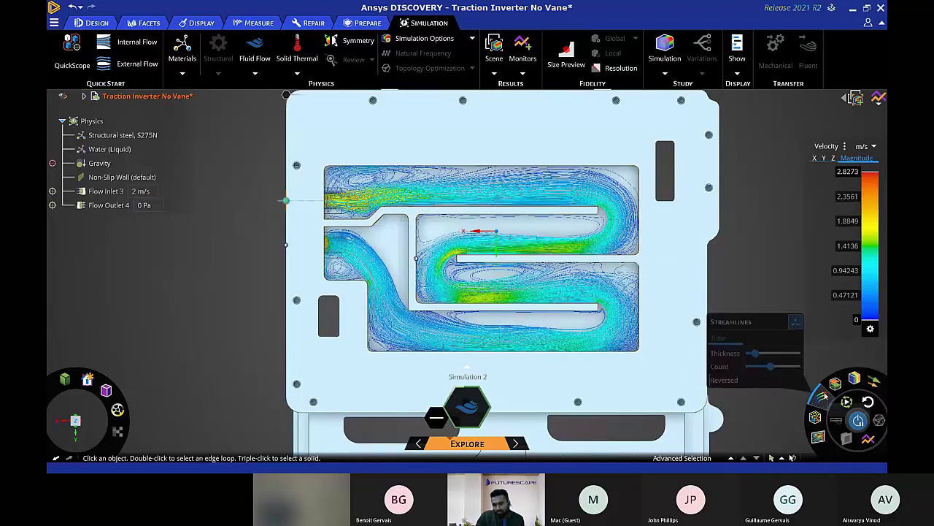
# Turn off the streamlines and hide the fluid volume filling the cooling channel.
pyautogui.click(824, 400)
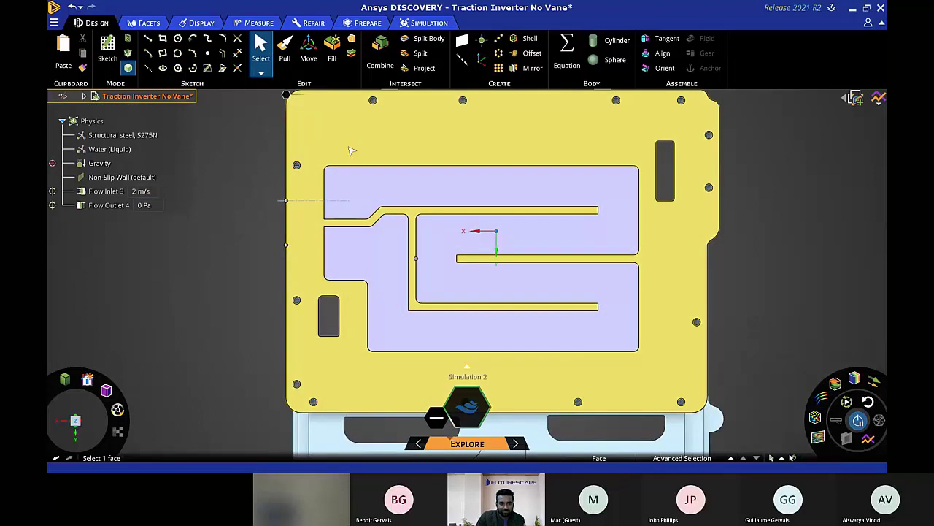
pyautogui.rightClick(369, 200)
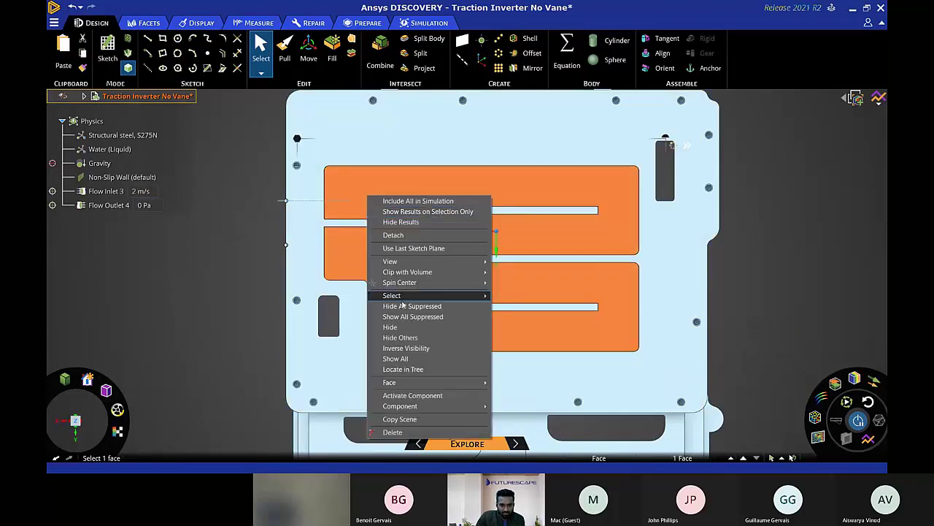
pyautogui.click(394, 327)
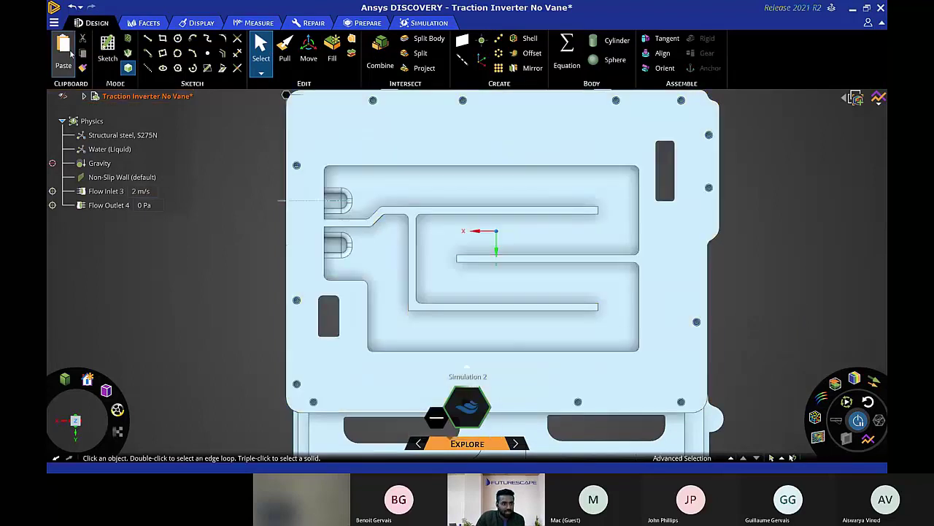
# Sketch a connected serpentine line over the cooling channel, following its outer walls and wrapping around the middle baffle from inlet to outlet.
pyautogui.press('k')
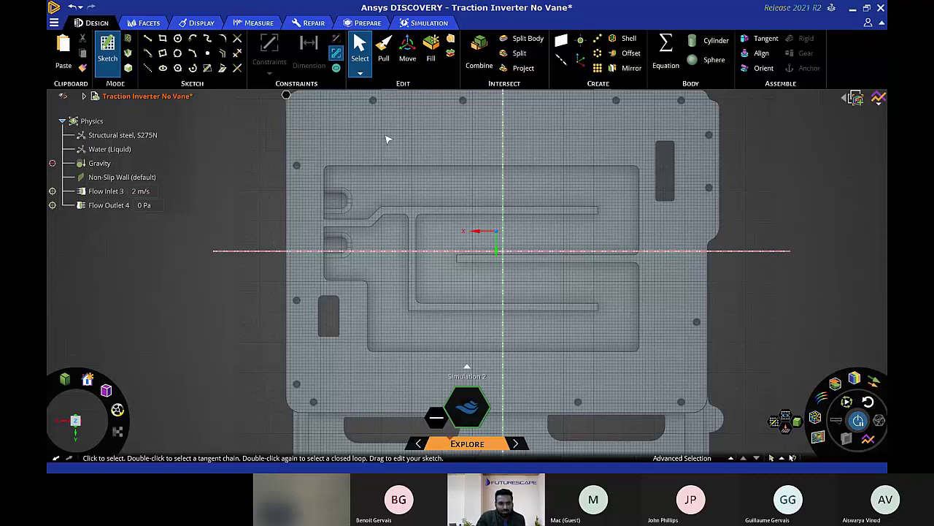
pyautogui.click(147, 39)
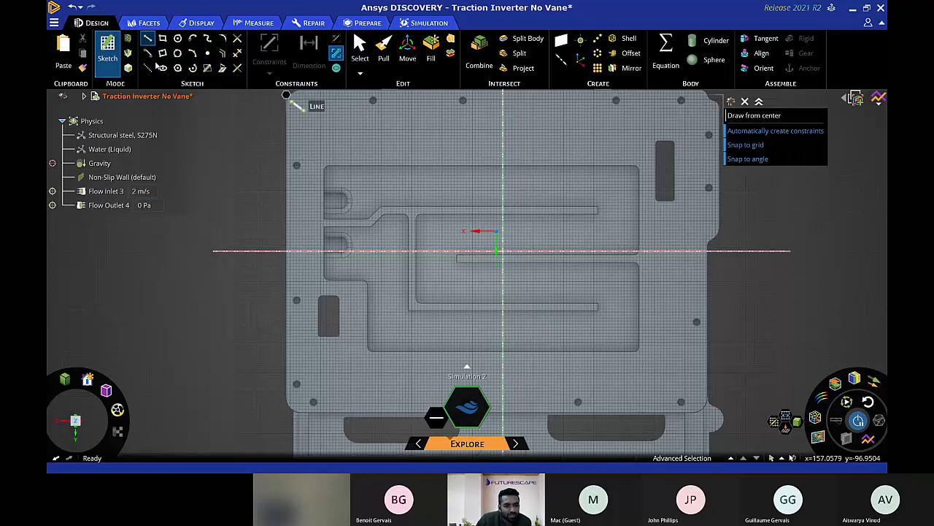
pyautogui.click(351, 171)
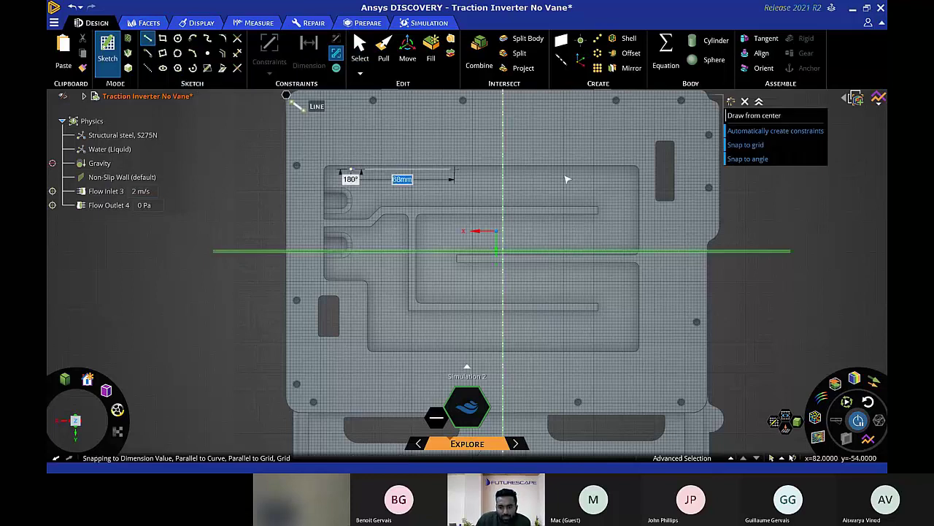
pyautogui.click(631, 171)
pyautogui.click(630, 251)
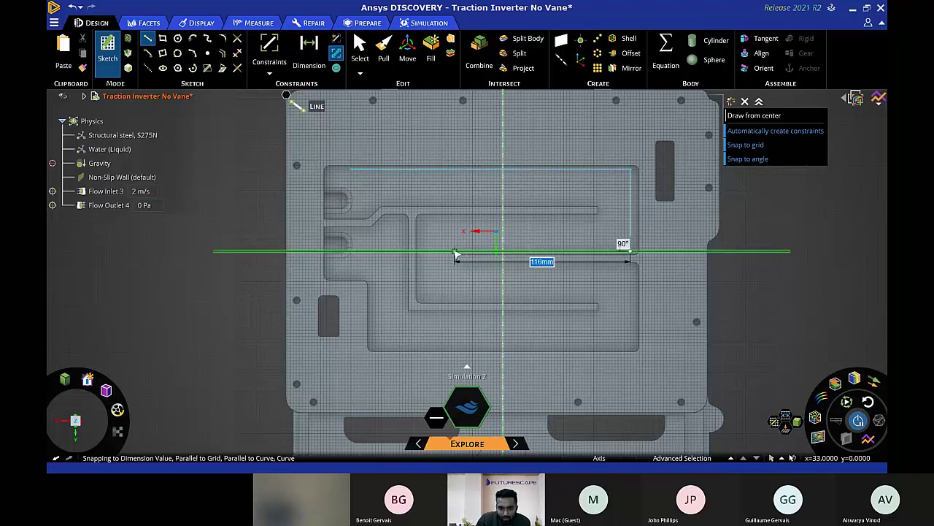
pyautogui.click(447, 252)
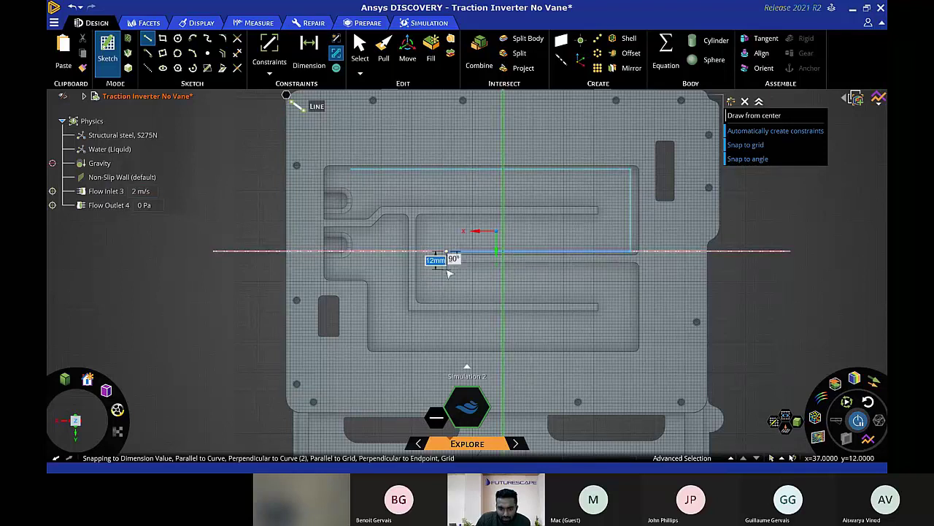
pyautogui.click(471, 273)
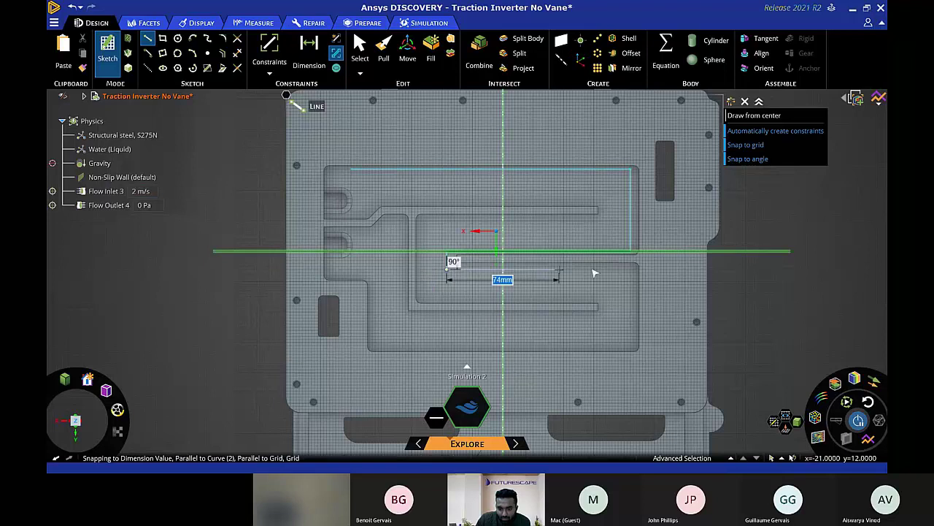
pyautogui.click(631, 268)
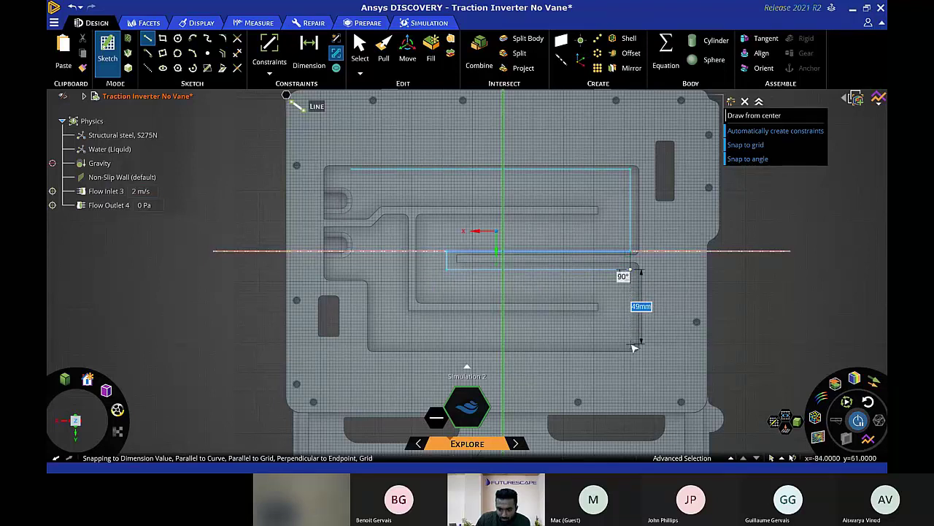
pyautogui.click(631, 343)
pyautogui.click(369, 343)
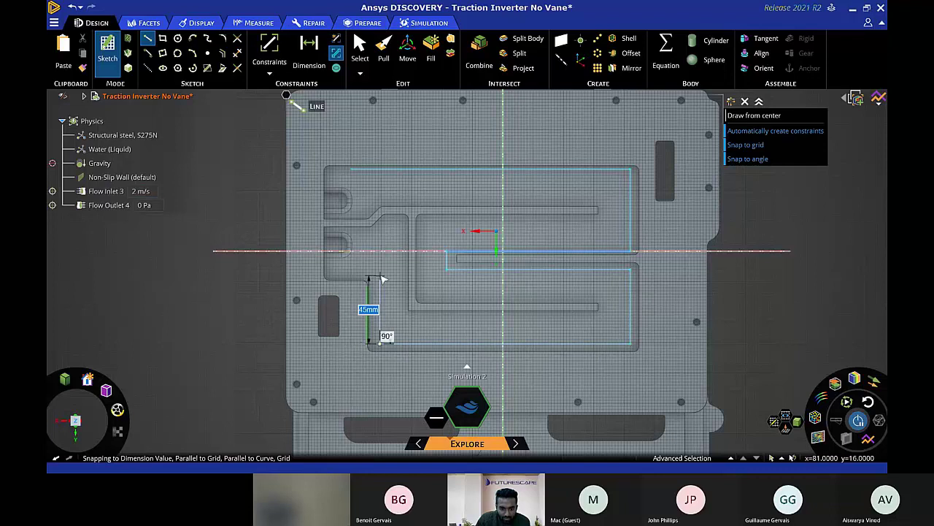
pyautogui.click(378, 278)
pyautogui.click(364, 305)
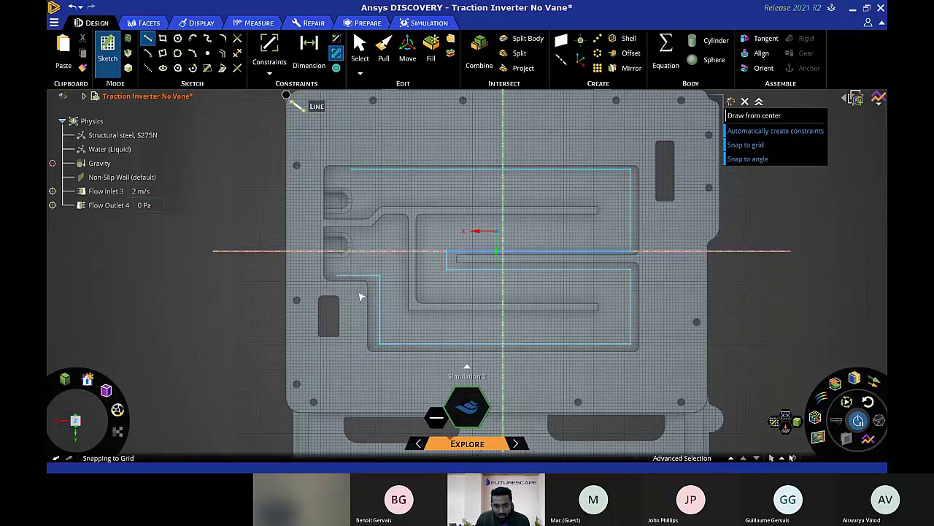
# Offset the serpentine line chain inward three times to get four evenly spaced parallel curve chains in the cooling channel.
pyautogui.click(222, 53)
pyautogui.click(453, 169)
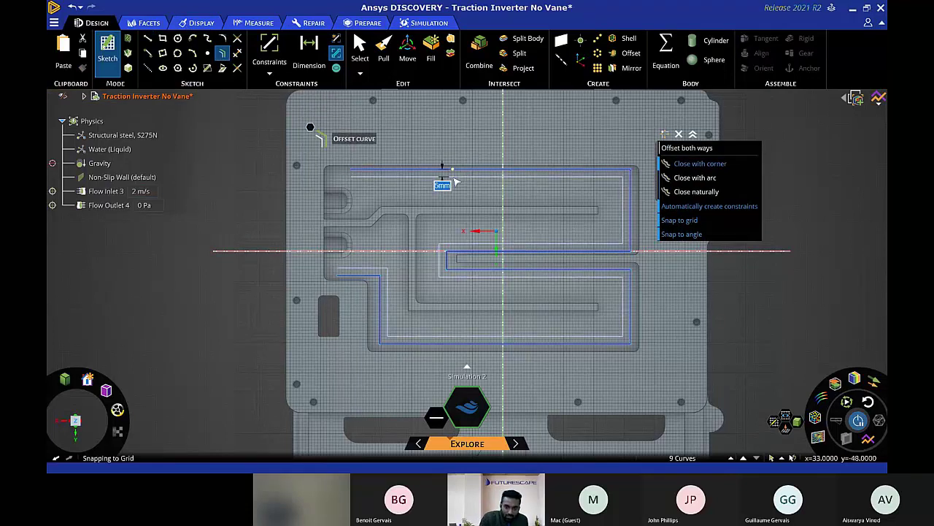
pyautogui.click(454, 181)
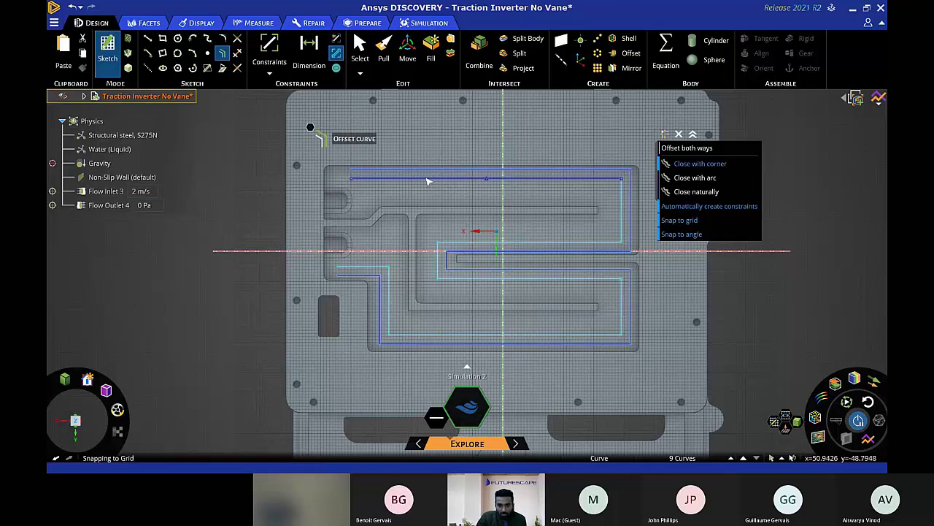
pyautogui.click(428, 180)
pyautogui.press('Return')
pyautogui.click(436, 188)
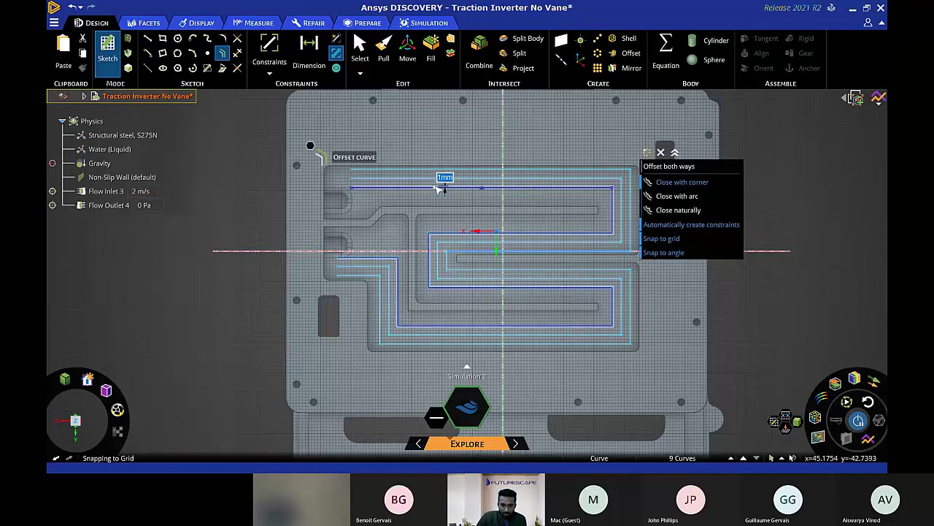
pyautogui.press('Return')
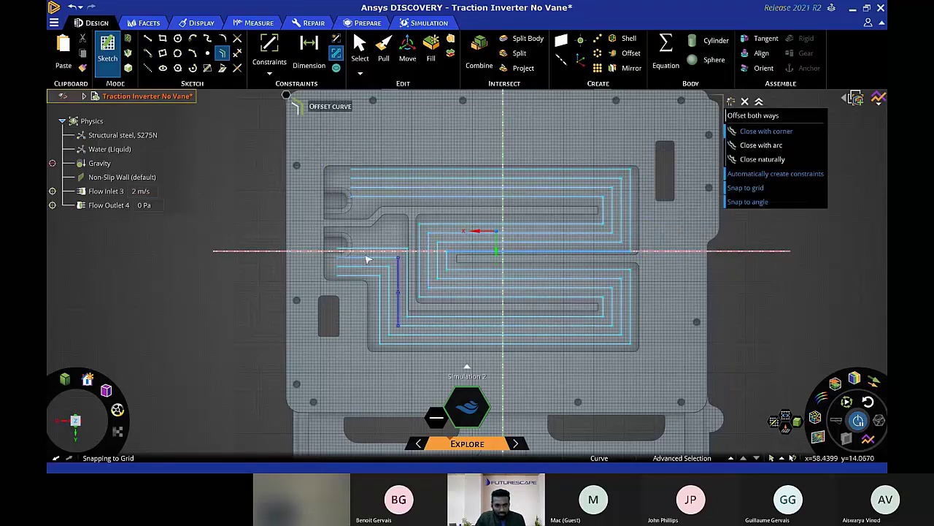
# Pull all four serpentine curve chains together by 11 mm to create vane surfaces inside the cooling channel.
pyautogui.click(383, 59)
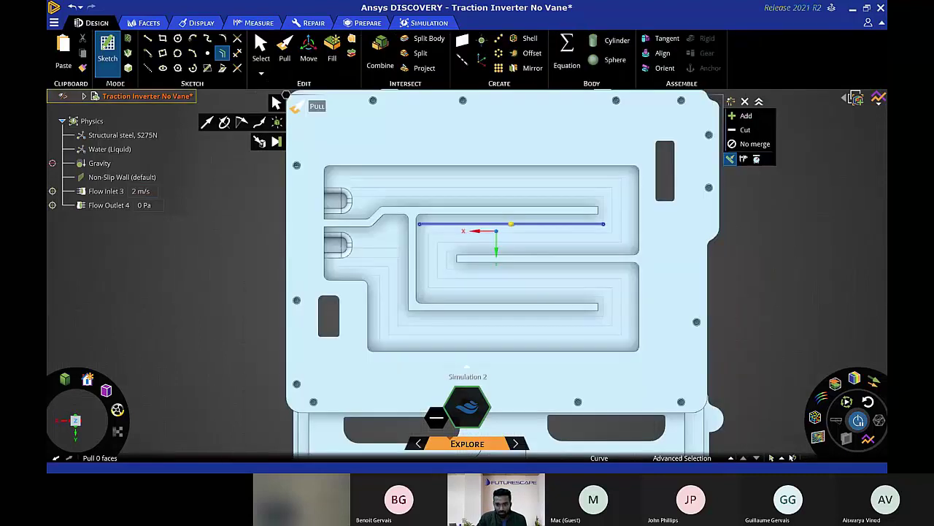
pyautogui.click(560, 167)
pyautogui.click(560, 163)
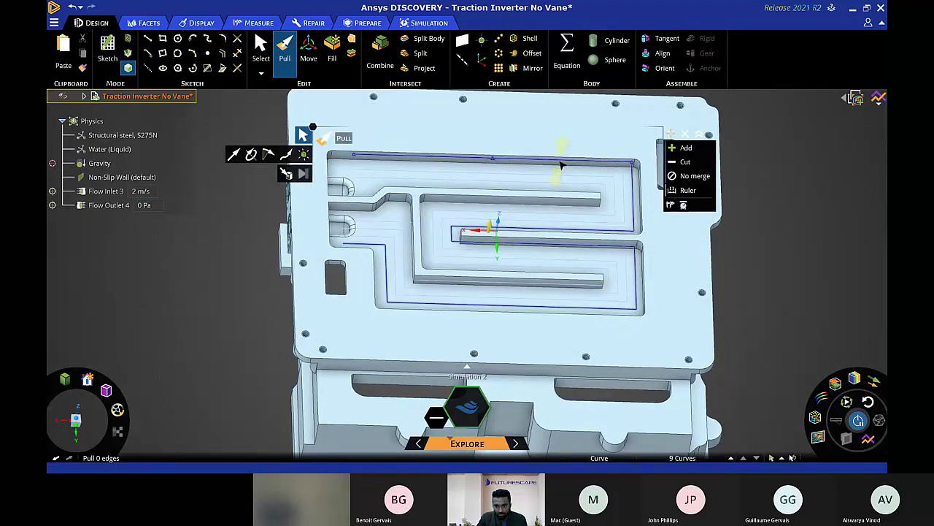
pyautogui.doubleClick(553, 167)
pyautogui.moveTo(554, 172); pyautogui.dragTo(540, 187)
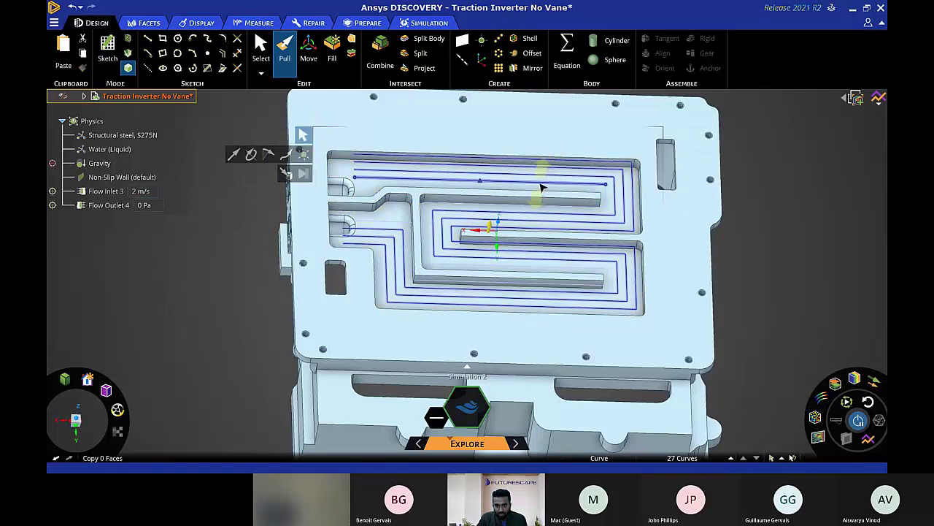
pyautogui.moveTo(406, 213); pyautogui.dragTo(402, 214)
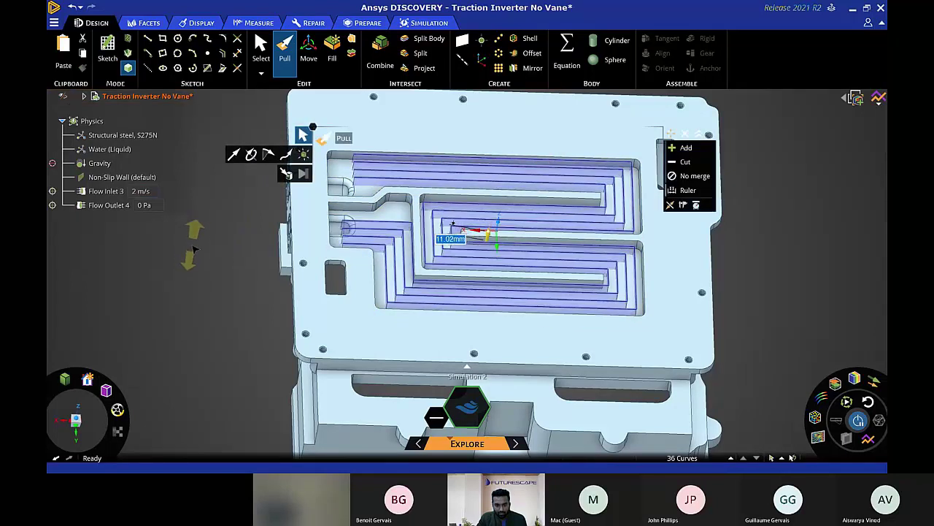
pyautogui.moveTo(196, 251); pyautogui.dragTo(197, 247)
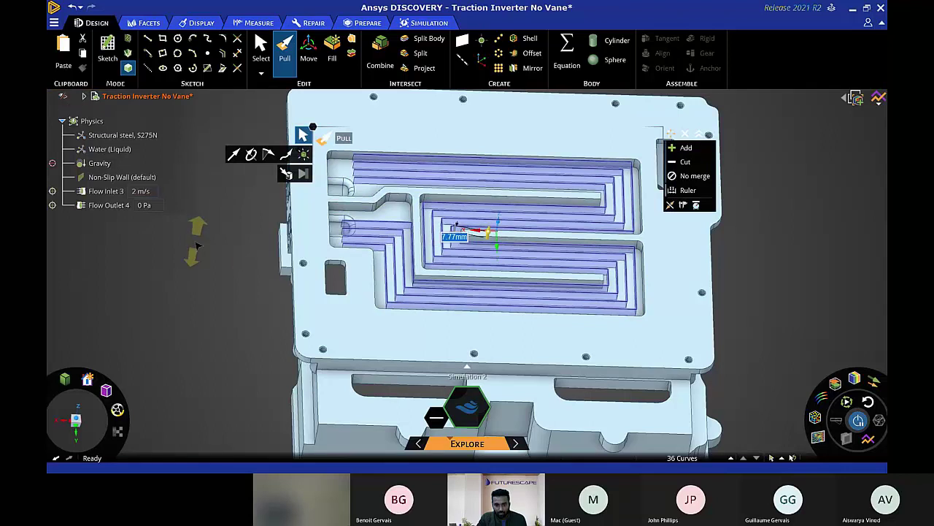
pyautogui.write('11')
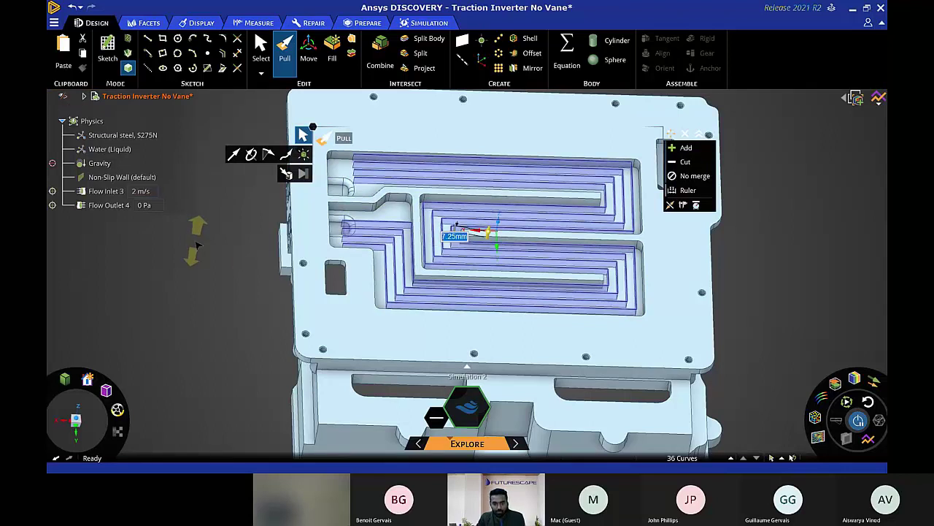
pyautogui.press('Return')
pyautogui.press('Escape')
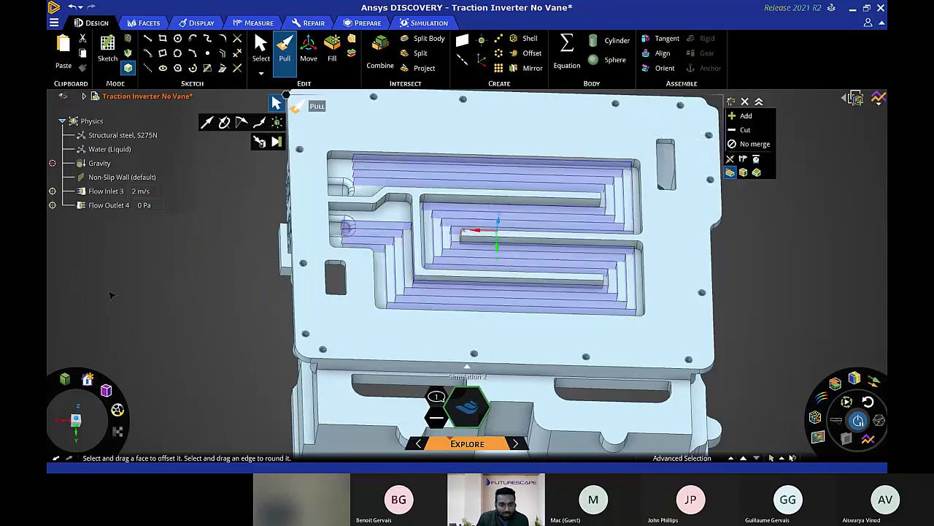
# Thicken the four vane surfaces together into thin solid bodies.
pyautogui.click(83, 97)
pyautogui.click(117, 151)
pyautogui.keyDown('shift'); pyautogui.click(120, 111); pyautogui.keyUp('shift')
pyautogui.press('v')
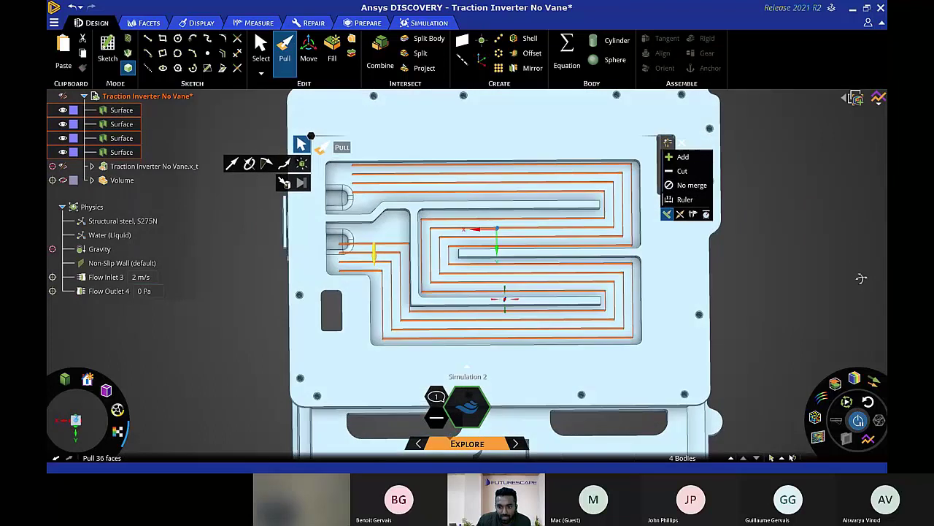
pyautogui.moveTo(783, 203); pyautogui.dragTo(782, 201)
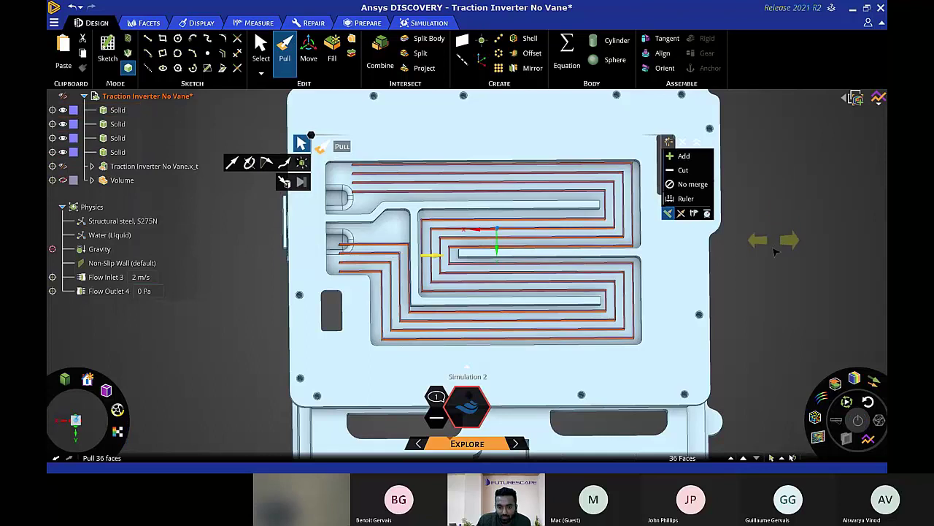
pyautogui.press('Escape')
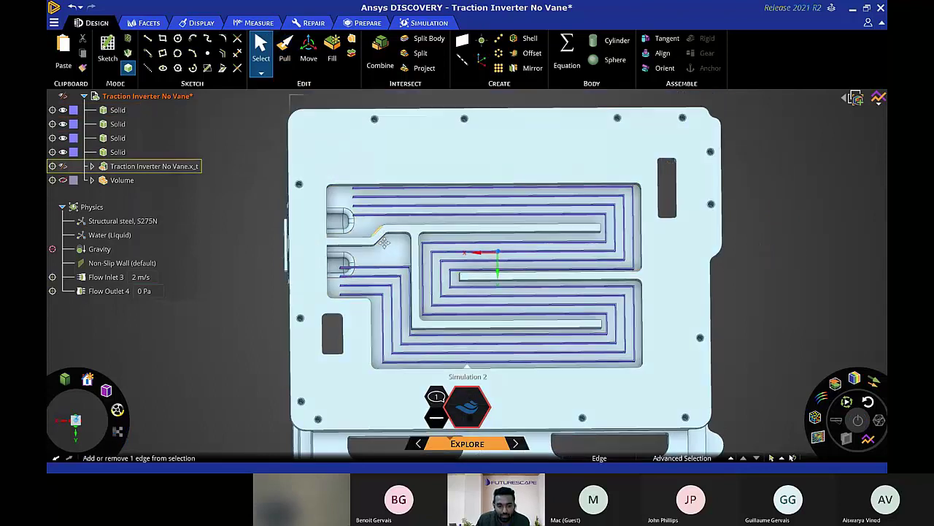
# Combine the four vane solids with the inverter housing so that they merge into one body.
pyautogui.scroll(3, 381, 270)
pyautogui.moveTo(401, 241); pyautogui.dragTo(395, 225, button='middle')
pyautogui.click(381, 63)
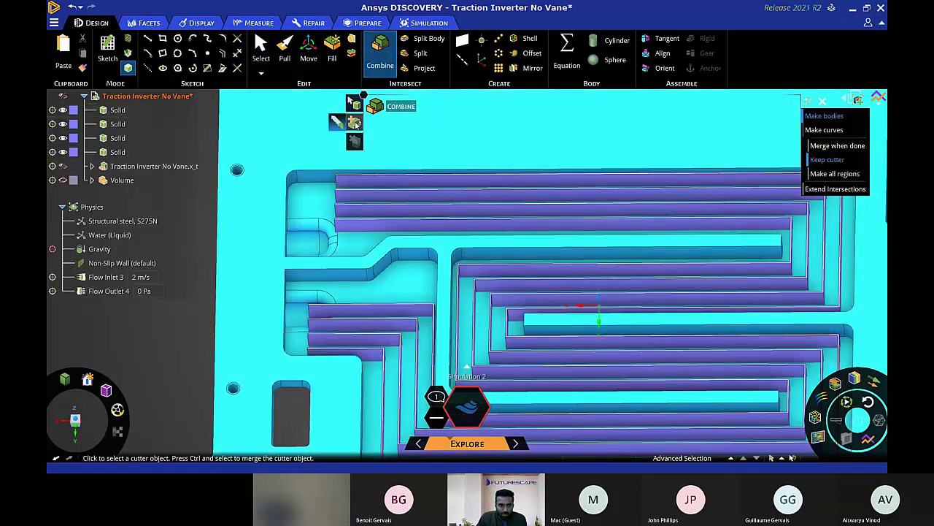
pyautogui.click(116, 116)
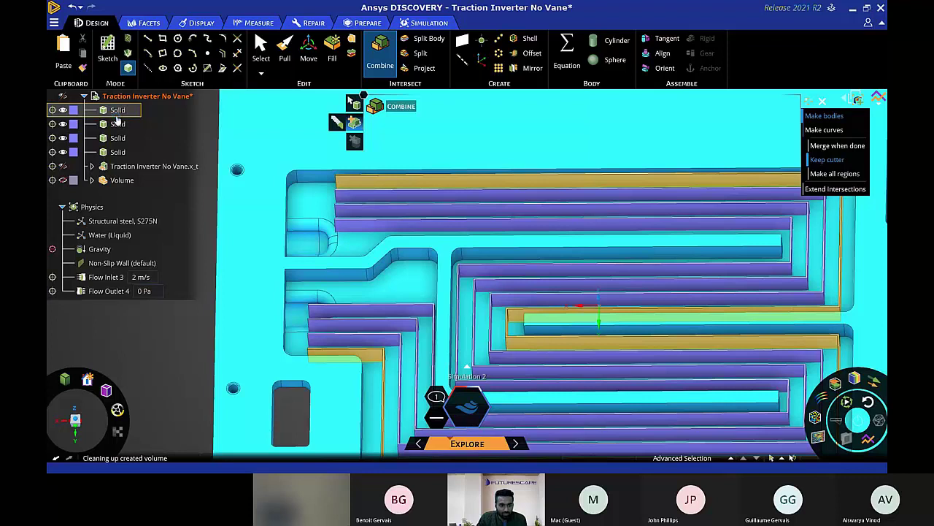
pyautogui.click(117, 121)
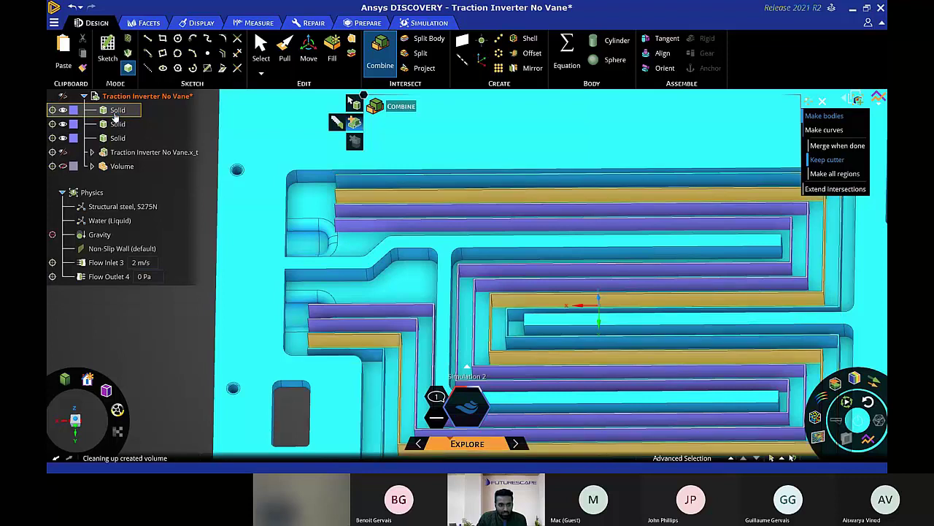
pyautogui.click(115, 117)
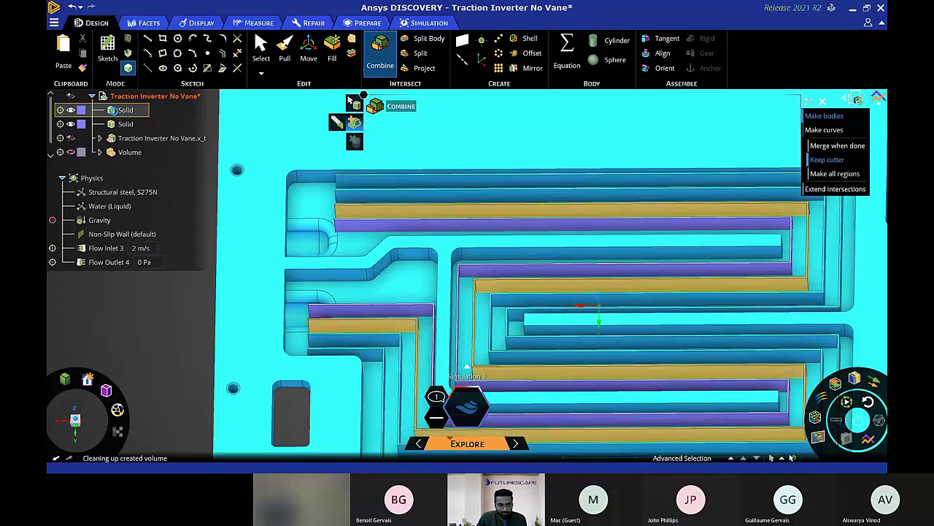
pyautogui.click(114, 111)
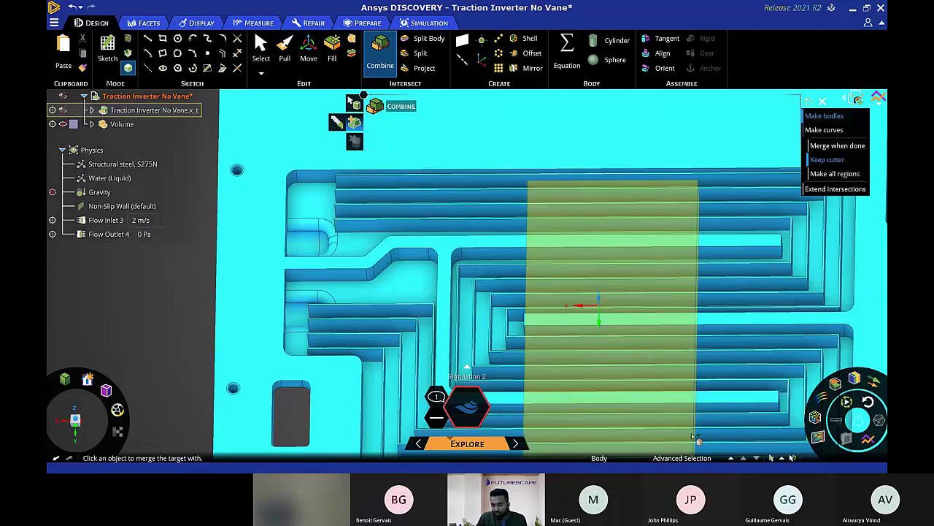
pyautogui.press('Escape')
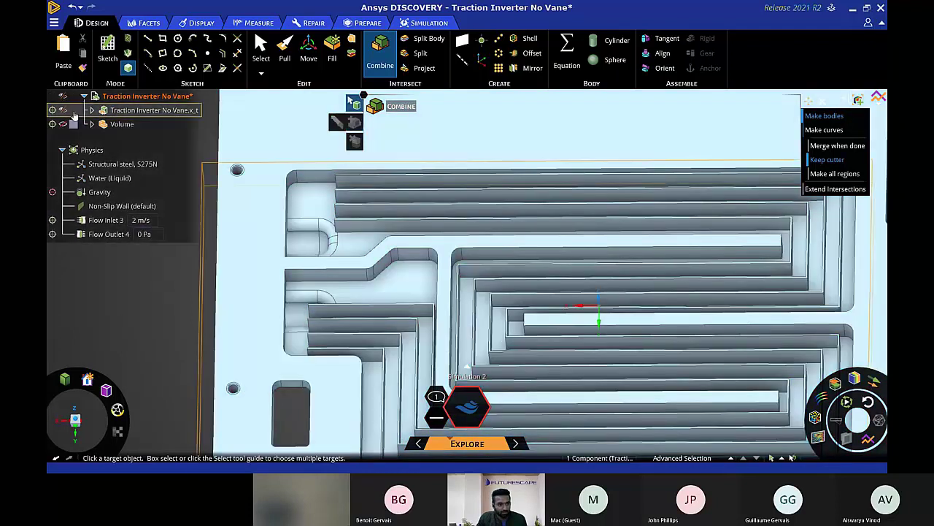
# Suppress the inverter housing component from the physics and run the Explore flow simulation on the vaned cooling channel.
pyautogui.click(66, 111)
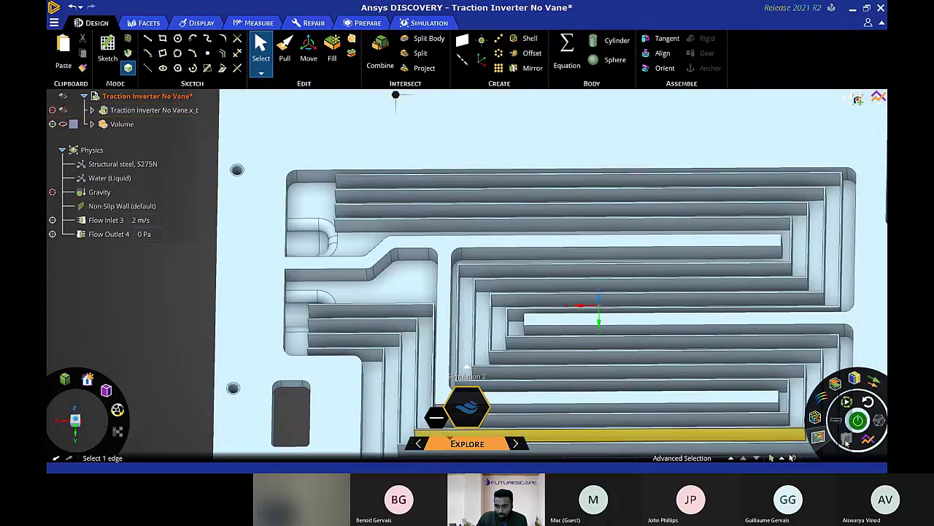
pyautogui.click(859, 420)
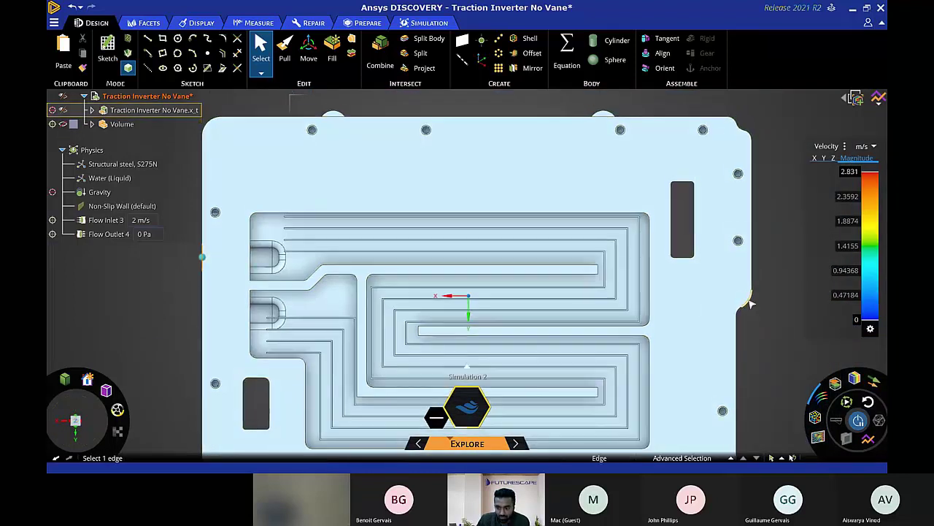
# Examine the developing coolant velocity between the new vanes from above, and turn off the streamlines.
pyautogui.scroll(-4, 778, 299)
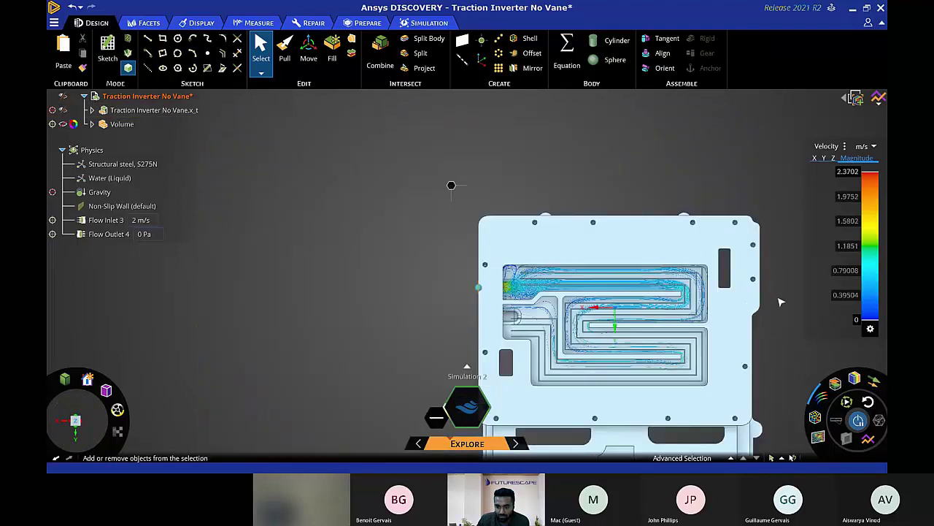
pyautogui.keyDown('shift'); pyautogui.moveTo(758, 285); pyautogui.dragTo(660, 265, button='middle'); pyautogui.keyUp('shift')
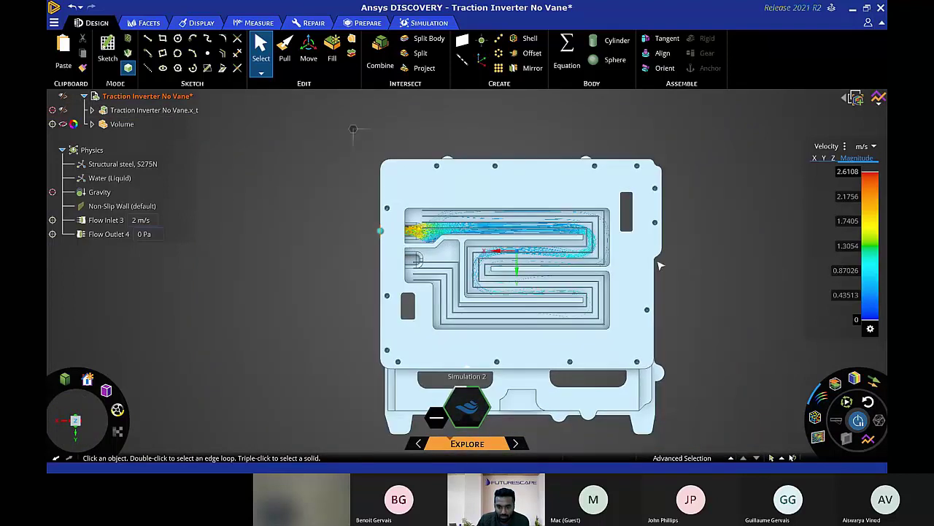
pyautogui.scroll(4, 660, 265)
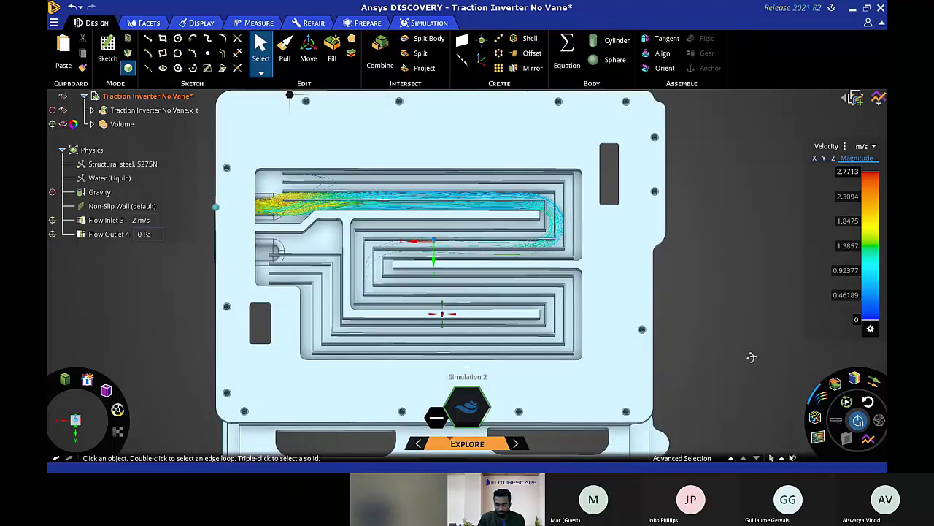
pyautogui.click(816, 397)
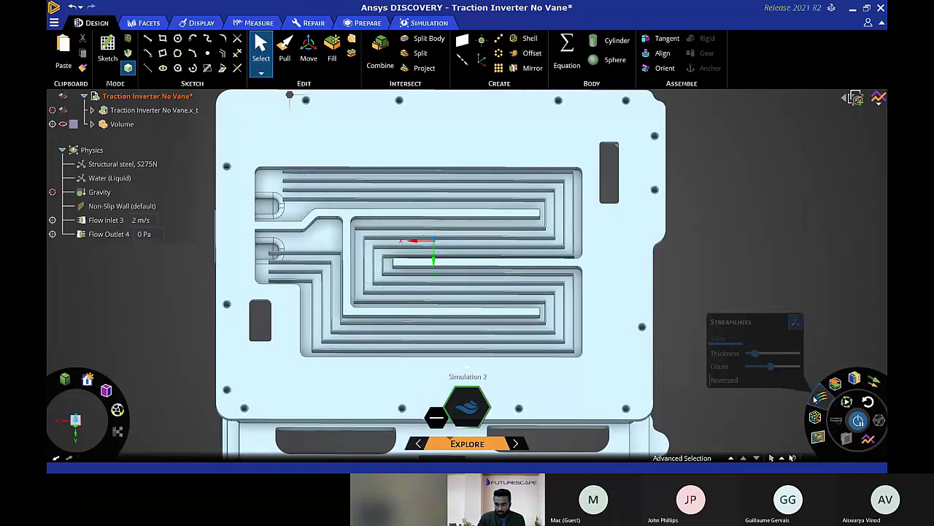
# Display the coolant velocity as particles and examine the flow around the free end of the upper divider wall.
pyautogui.click(817, 416)
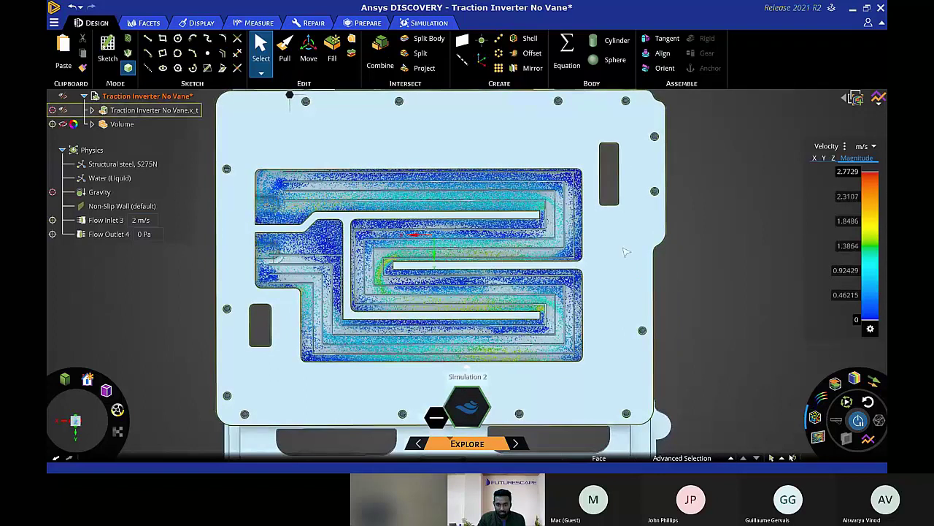
pyautogui.scroll(3, 524, 210)
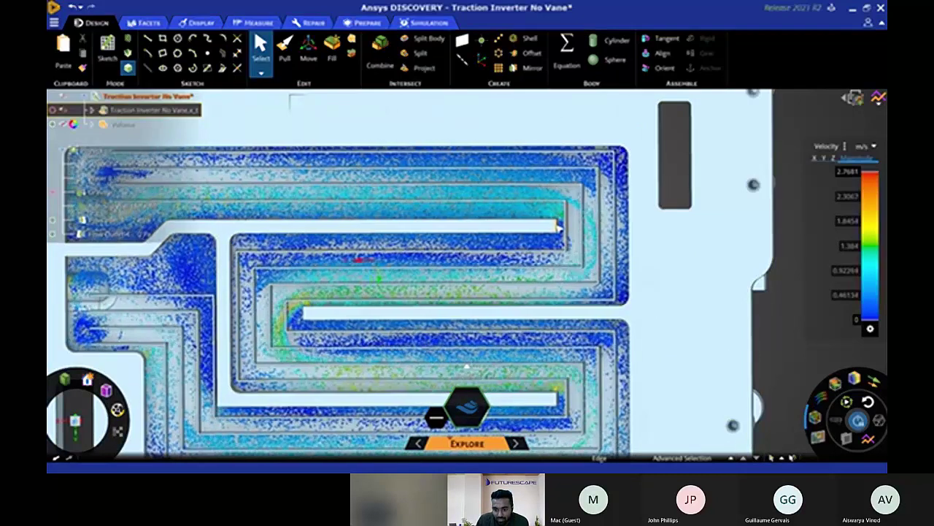
pyautogui.scroll(2, 559, 228)
pyautogui.scroll(1, 559, 228)
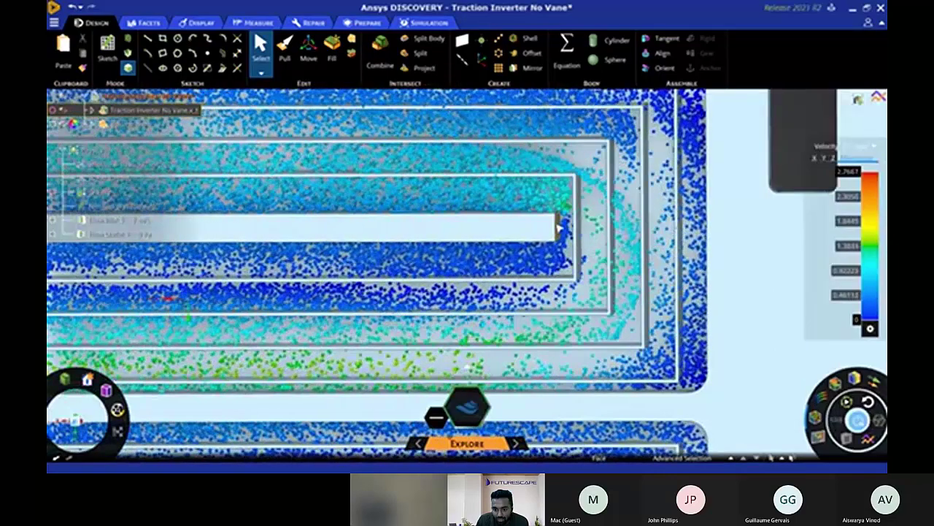
# Pull the end face of the upper divider wall back by about 7 mm to widen the channel bend.
pyautogui.click(559, 228)
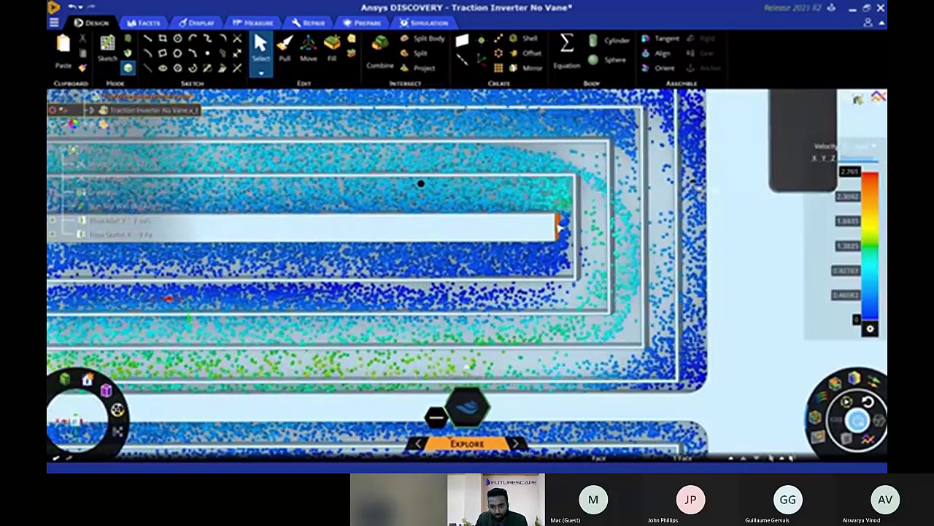
pyautogui.moveTo(559, 228); pyautogui.dragTo(524, 228)
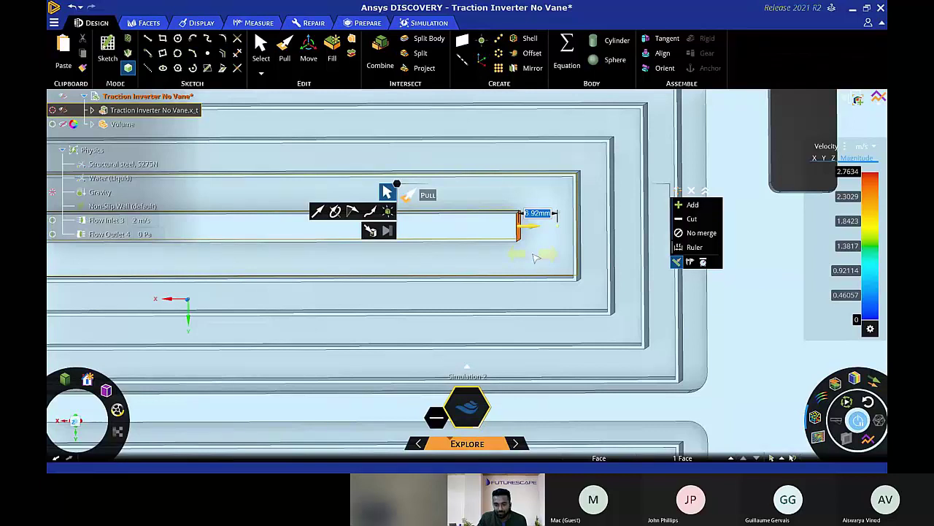
pyautogui.click(560, 314)
# Examine the recalculated coolant velocity across the whole channel around the shortened divider wall.
pyautogui.scroll(-3, 568, 335)
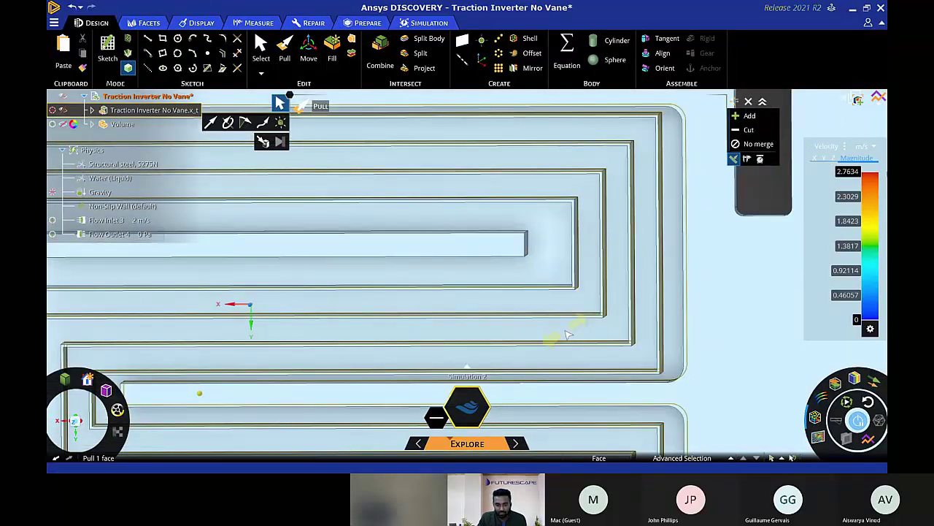
pyautogui.scroll(-2, 568, 335)
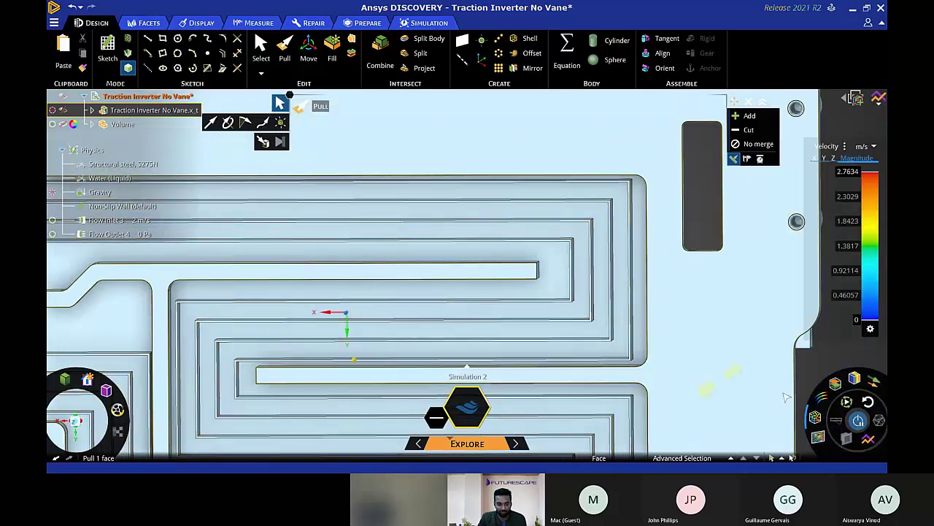
pyautogui.click(813, 362)
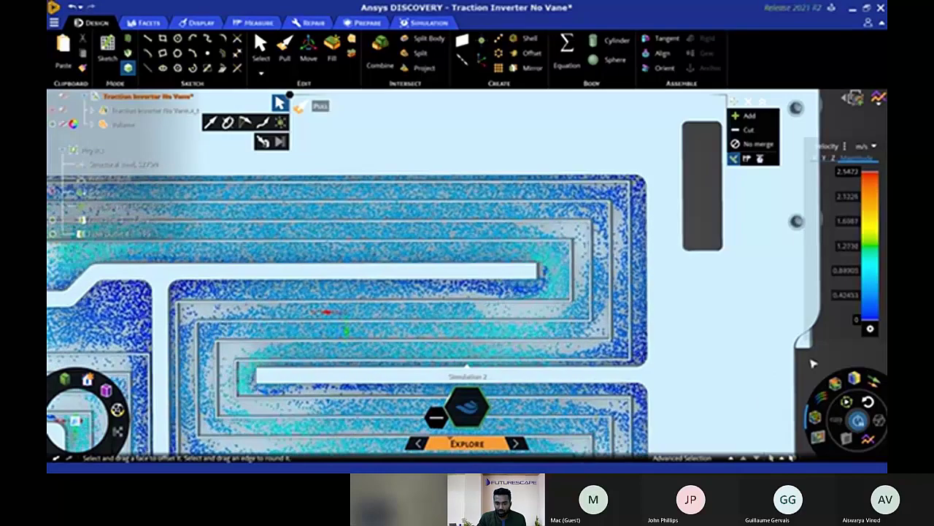
pyautogui.scroll(-3, 813, 362)
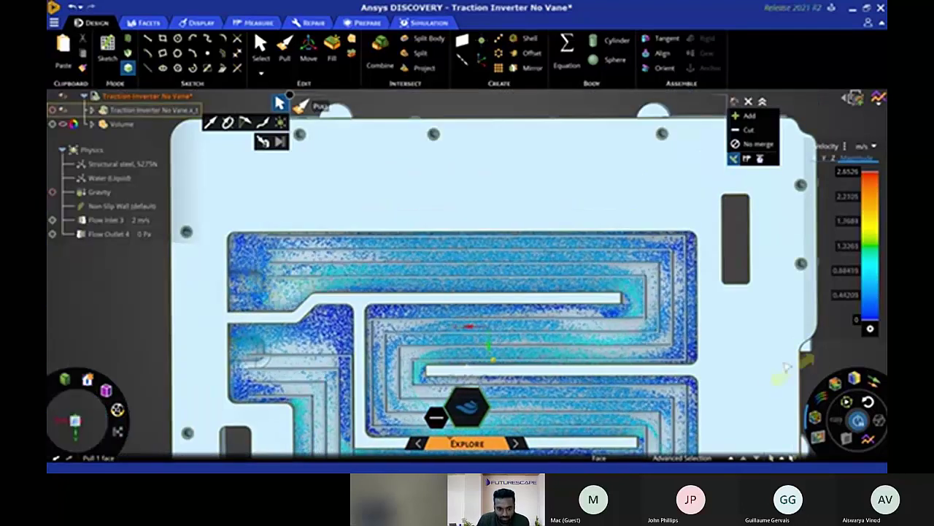
pyautogui.keyDown('shift'); pyautogui.moveTo(788, 370); pyautogui.dragTo(799, 291, button='middle'); pyautogui.keyUp('shift')
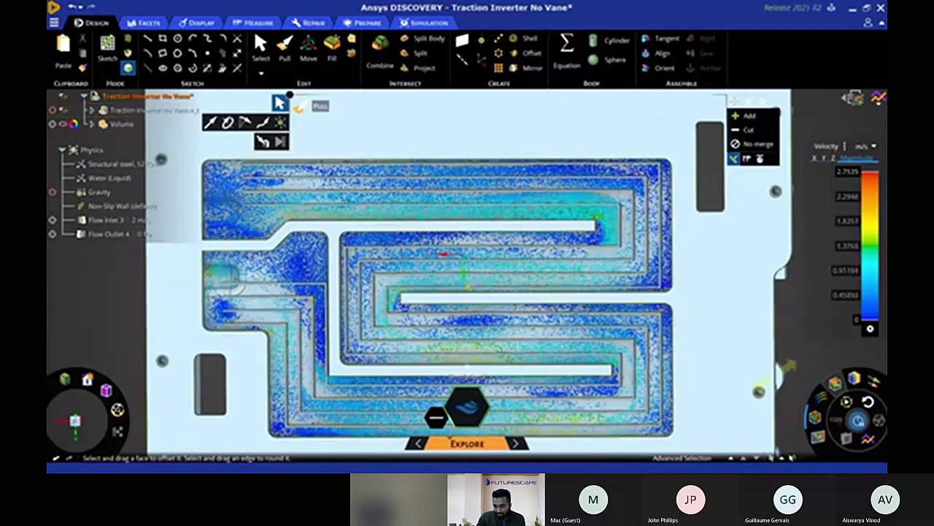
# Turn off the velocity result, show the coolant volume body inside the channel, and inspect it from a tilted view.
pyautogui.click(73, 124)
pyautogui.click(67, 125)
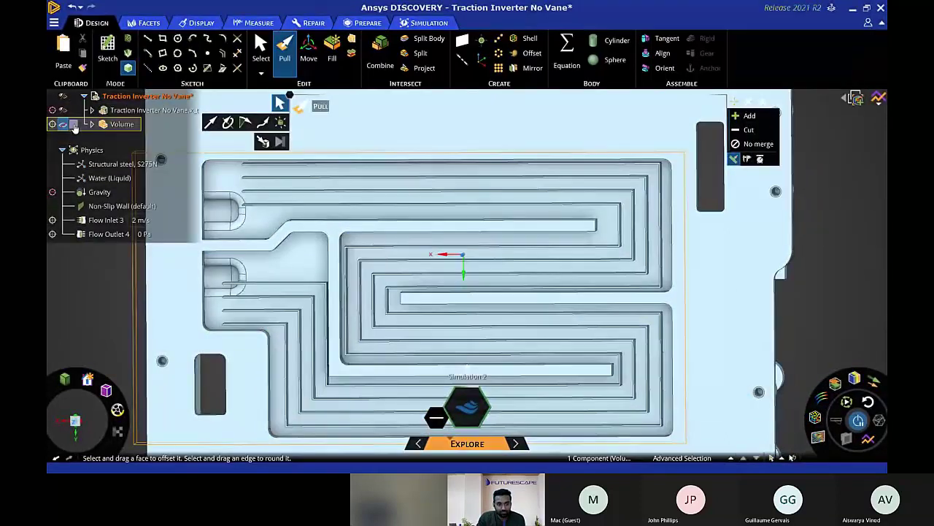
pyautogui.click(800, 275)
pyautogui.moveTo(799, 275); pyautogui.dragTo(521, 375, button='middle')
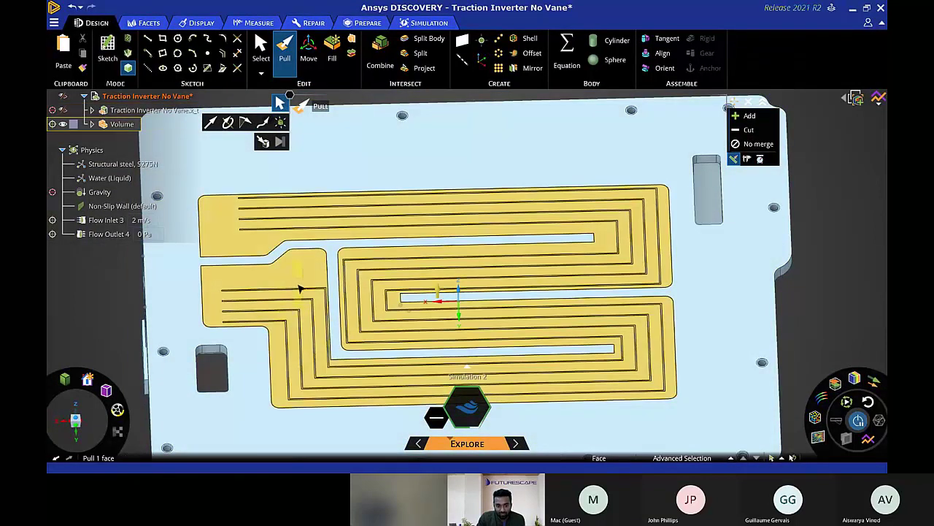
pyautogui.click(305, 295)
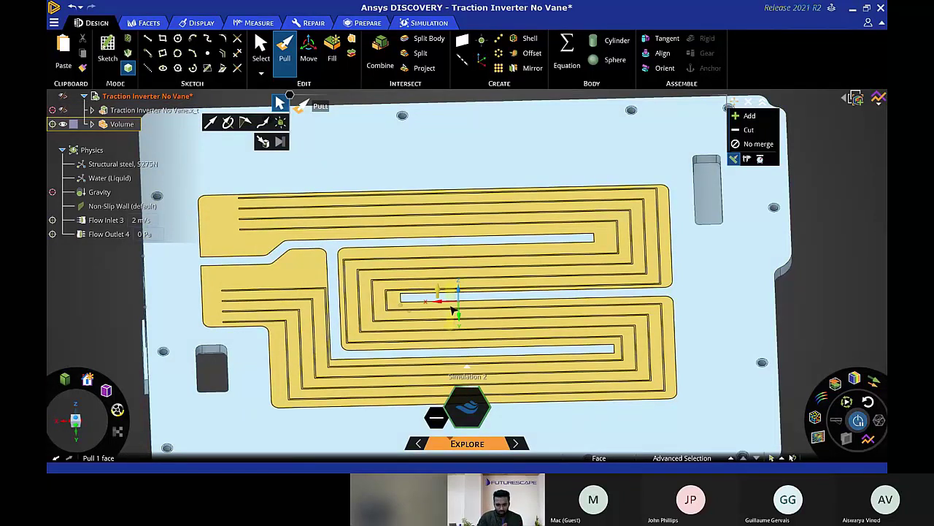
pyautogui.click(795, 250)
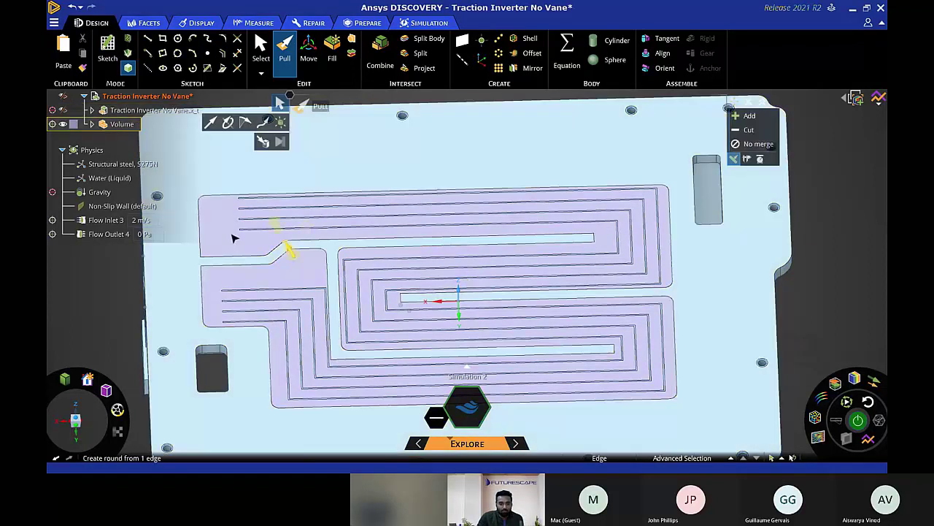
# Replace the inverter geometry with the CAD file Traction Inverter with Vane.x_t by updating from source CAD.
pyautogui.click(105, 220)
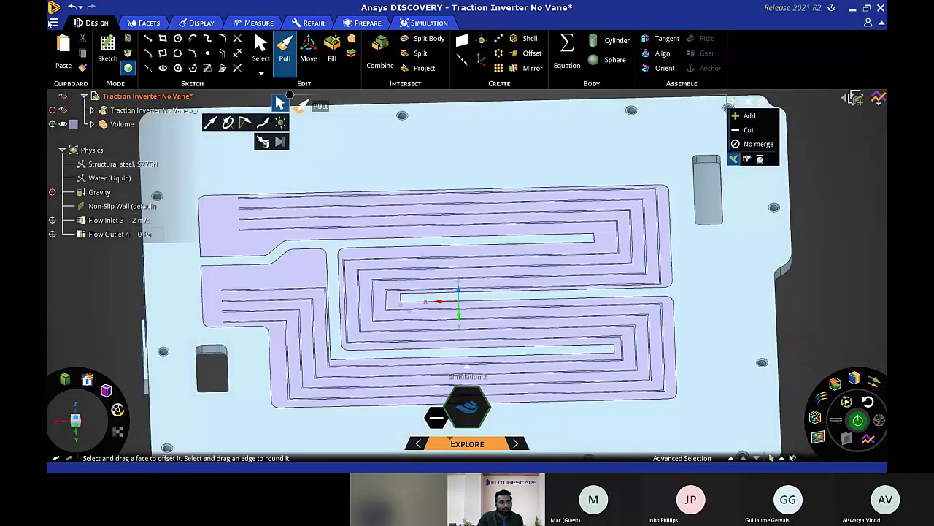
pyautogui.click(54, 24)
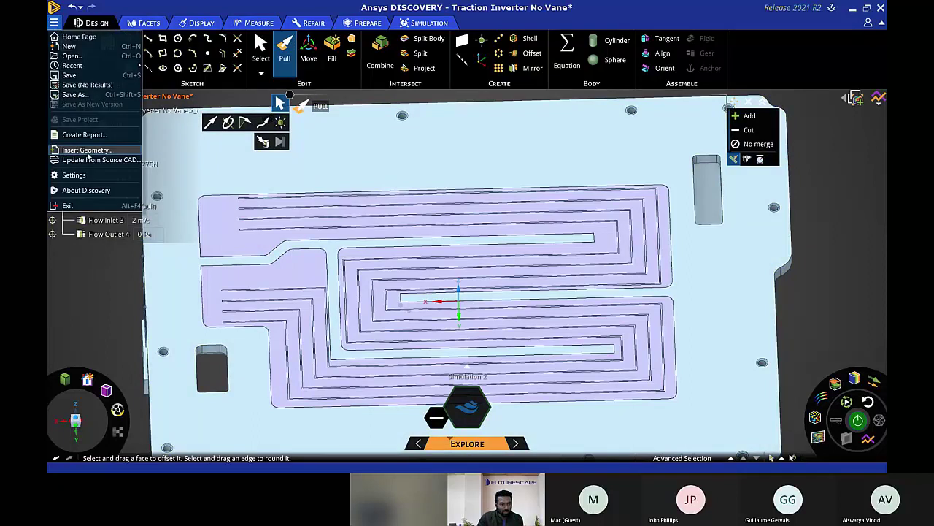
pyautogui.click(84, 149)
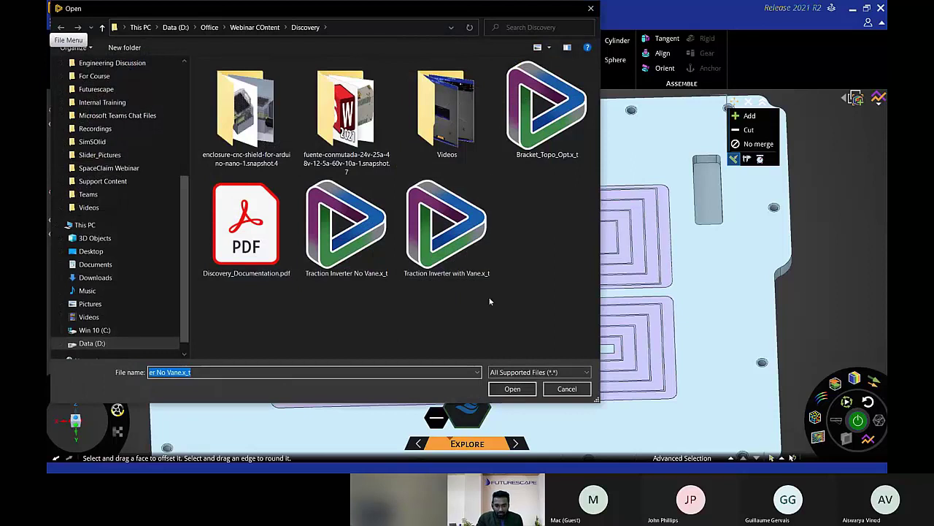
pyautogui.doubleClick(451, 262)
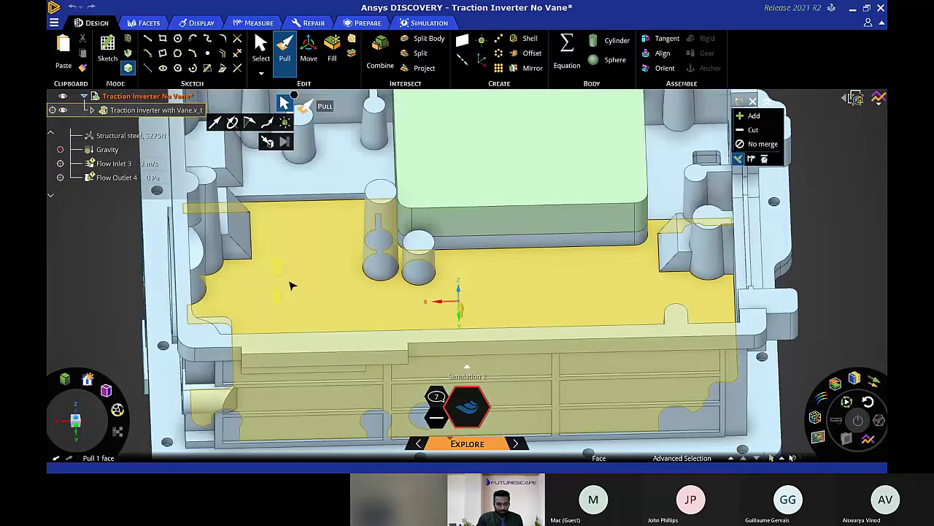
# Hide the large body over the channel and the green block on it to expose the vaned cooling channel.
pyautogui.click(321, 292)
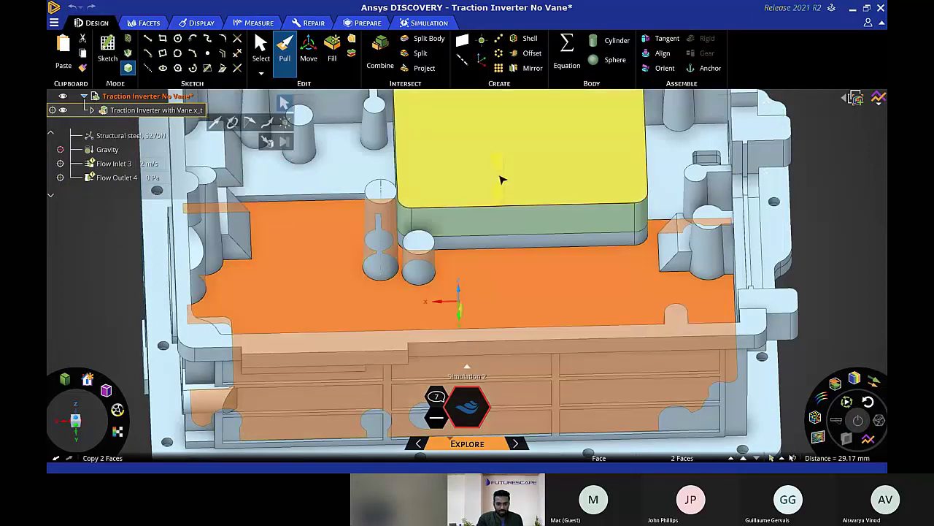
pyautogui.keyDown('ctrl'); pyautogui.click(501, 177); pyautogui.keyUp('ctrl')
pyautogui.rightClick(500, 177)
pyautogui.click(538, 298)
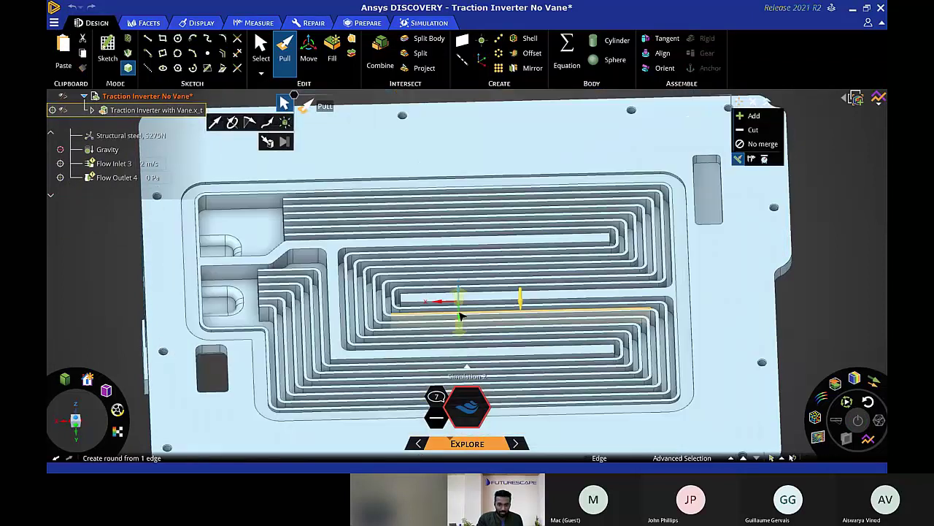
# Start a Volume Extract and choose the two port ring faces and the housing's upper face as the enclosing faces.
pyautogui.moveTo(386, 182); pyautogui.dragTo(291, 244, button='middle')
pyautogui.click(255, 236)
pyautogui.scroll(5, 203, 237)
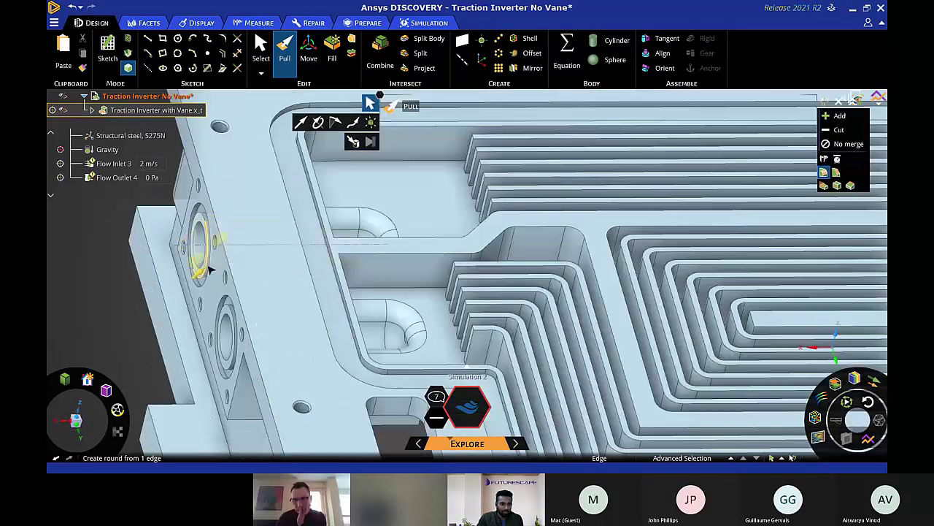
pyautogui.click(204, 240)
pyautogui.press('Escape')
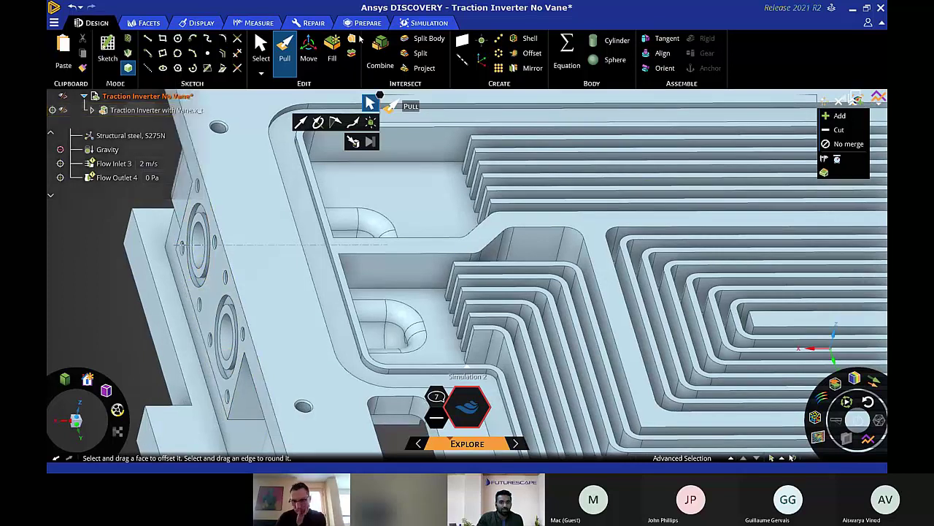
pyautogui.click(363, 23)
pyautogui.click(77, 53)
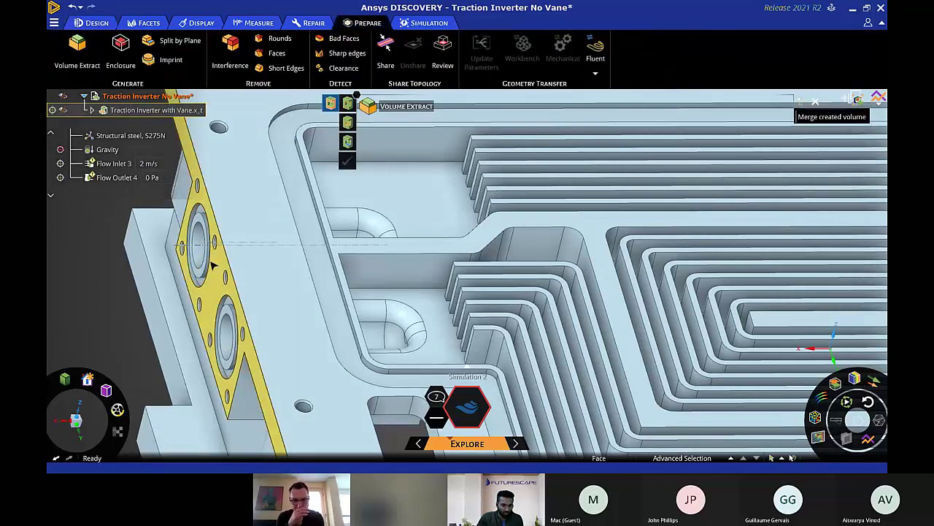
pyautogui.scroll(3, 196, 270)
pyautogui.click(195, 276)
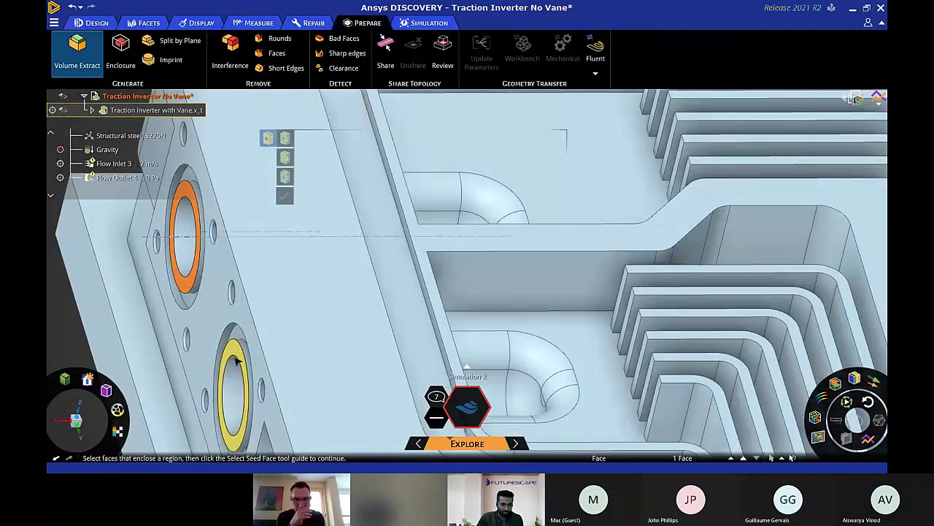
pyautogui.click(241, 363)
pyautogui.click(299, 287)
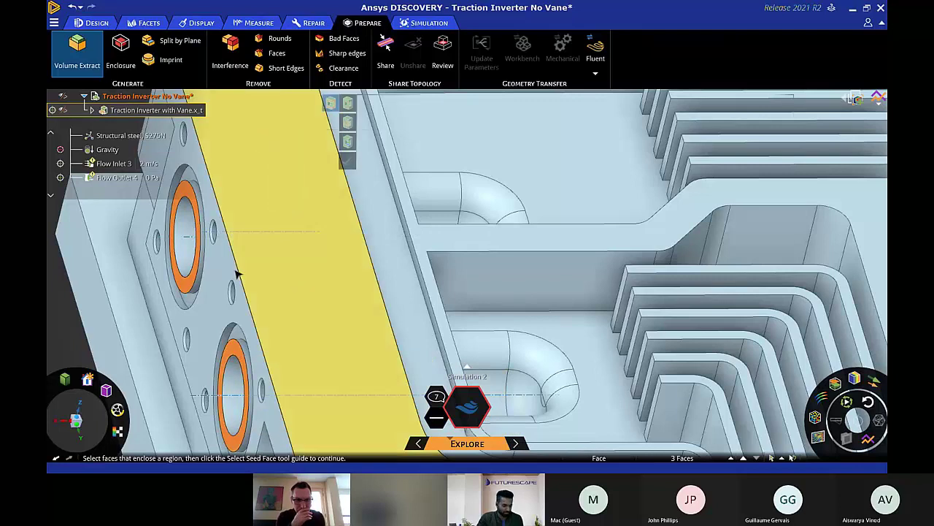
# Use the upper port's inner bore as the seed face and create the coolant volume of the vaned channel.
pyautogui.click(190, 257)
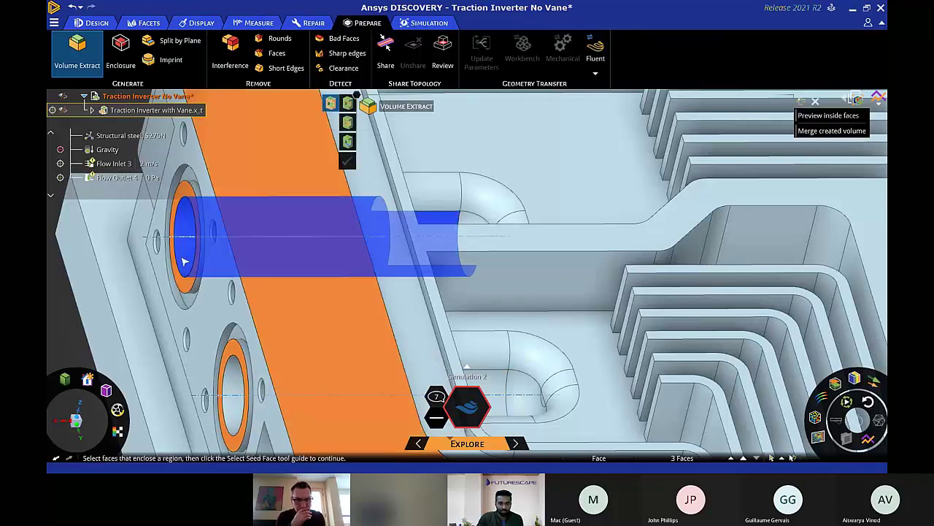
pyautogui.scroll(-3, 186, 256)
pyautogui.click(348, 162)
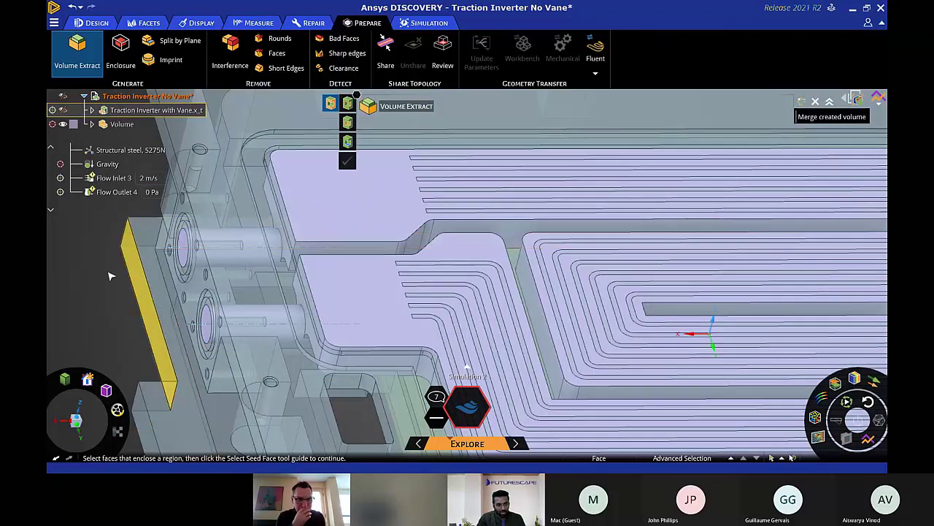
pyautogui.press('Escape')
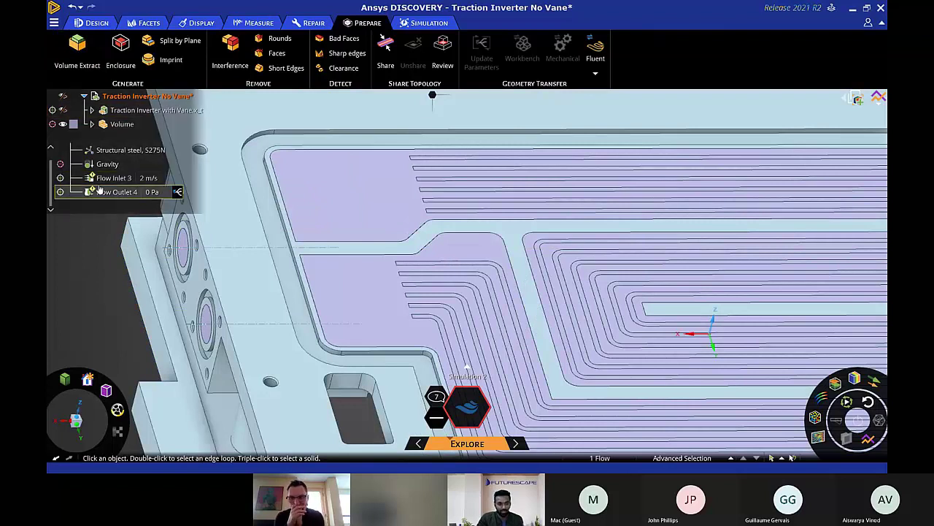
# Assign Flow Inlet 3 to the upper port face and Flow Outlet 4 to the lower port face of the extracted volume.
pyautogui.rightClick(108, 185)
pyautogui.click(121, 200)
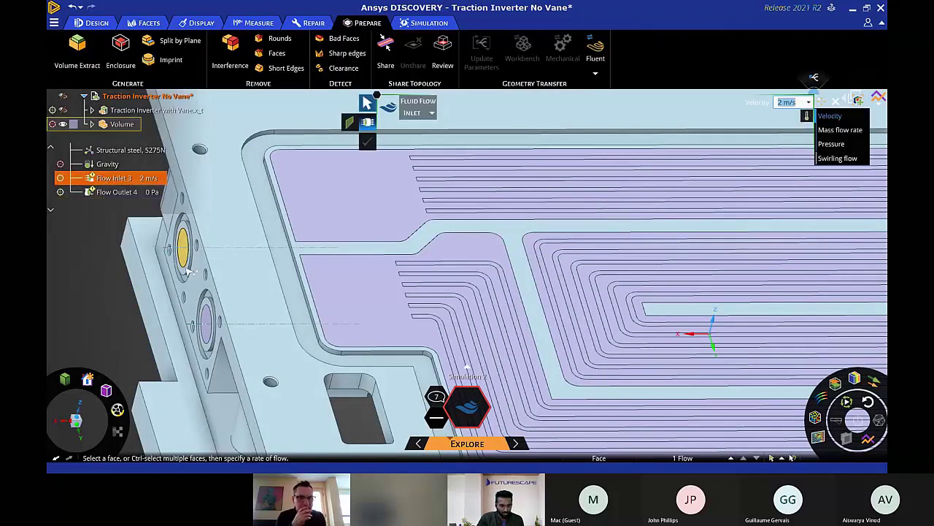
pyautogui.click(185, 257)
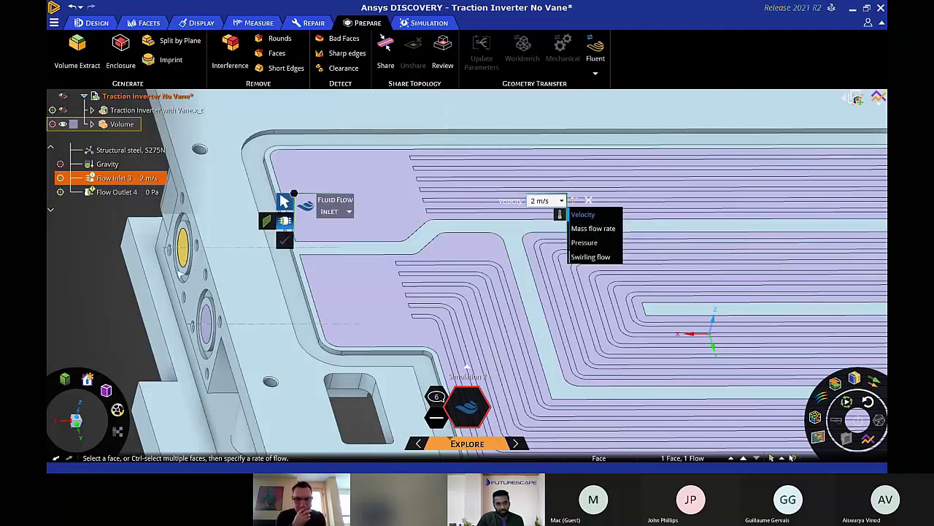
pyautogui.rightClick(110, 200)
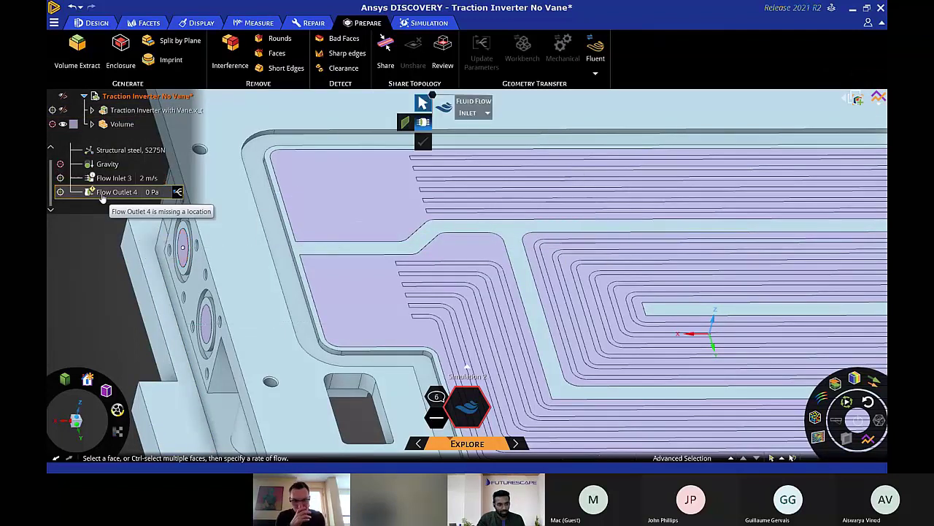
pyautogui.click(122, 212)
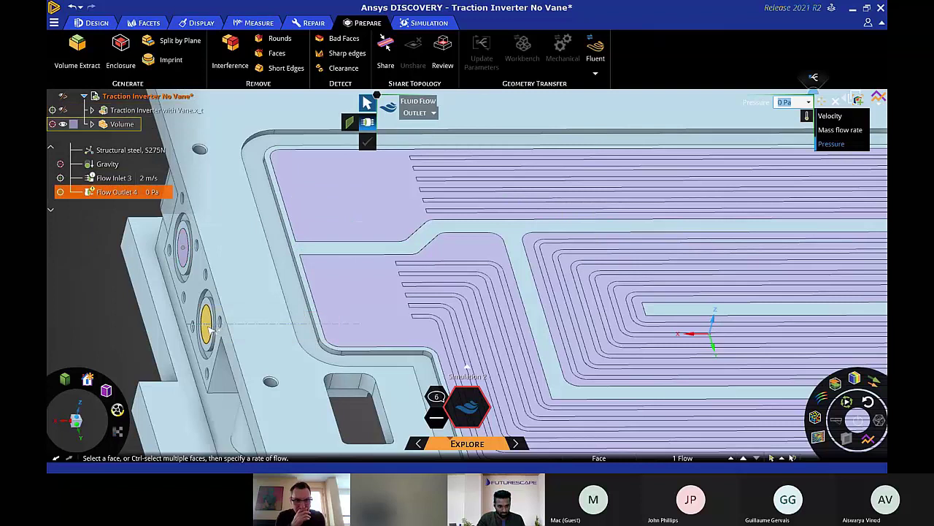
pyautogui.click(129, 339)
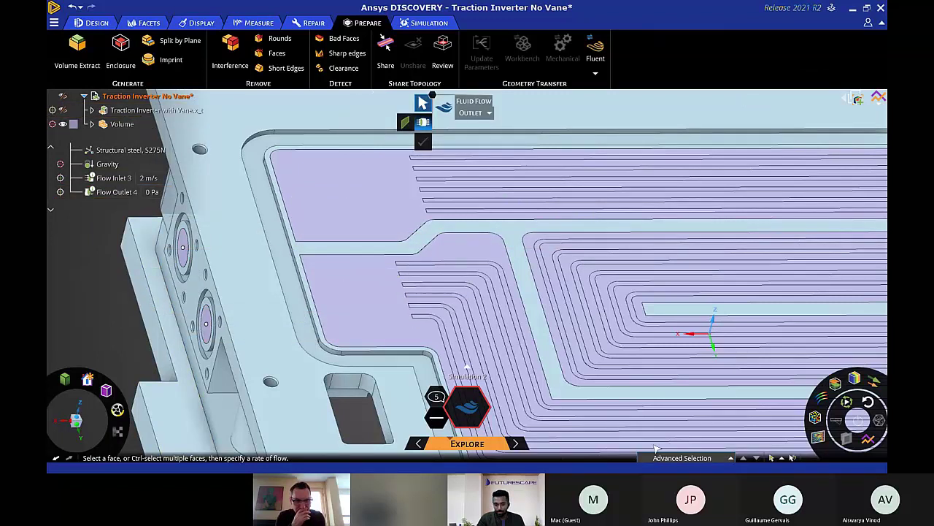
# Include the extracted coolant volume in the physics of the simulation.
pyautogui.click(53, 125)
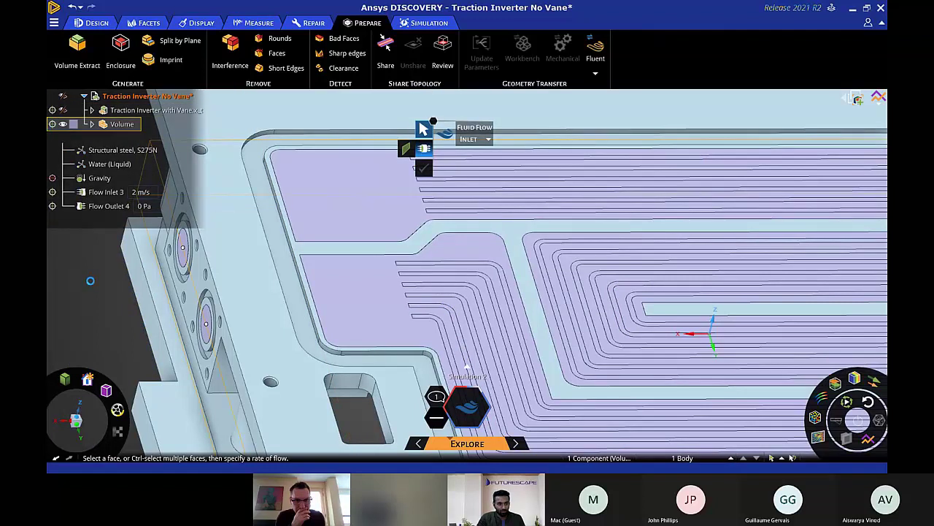
pyautogui.press('Escape')
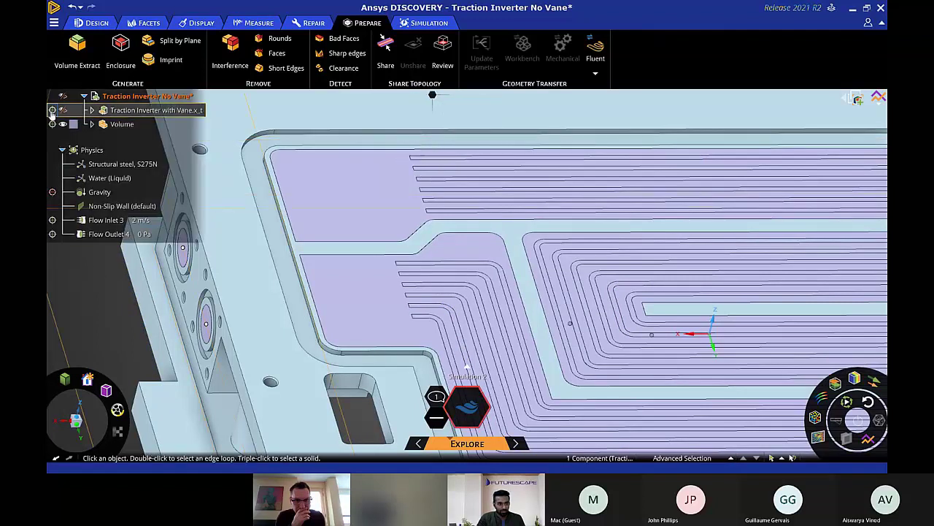
# Exclude the Traction Inverter with Vane component from the physics and run the coolant flow simulation, viewing the vaned channel from above.
pyautogui.click(52, 110)
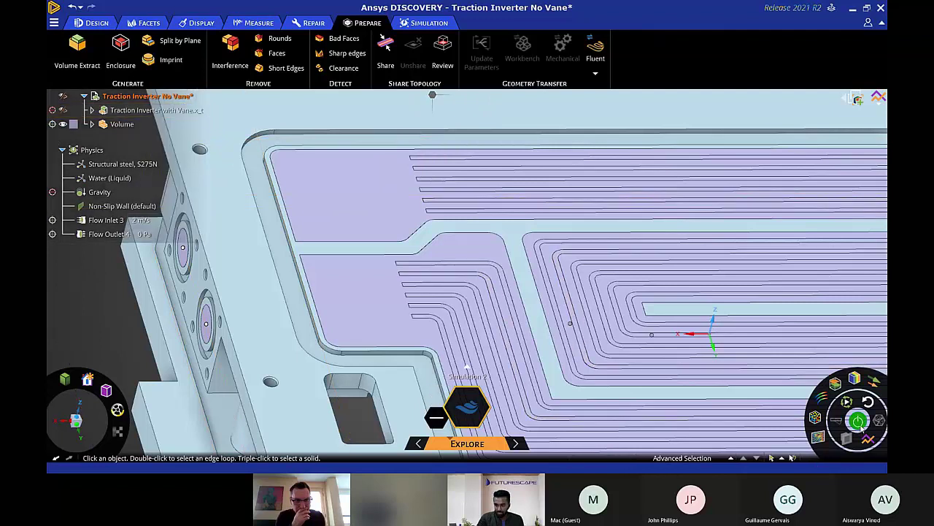
pyautogui.moveTo(552, 378); pyautogui.dragTo(454, 300, button='middle')
pyautogui.scroll(-5, 453, 298)
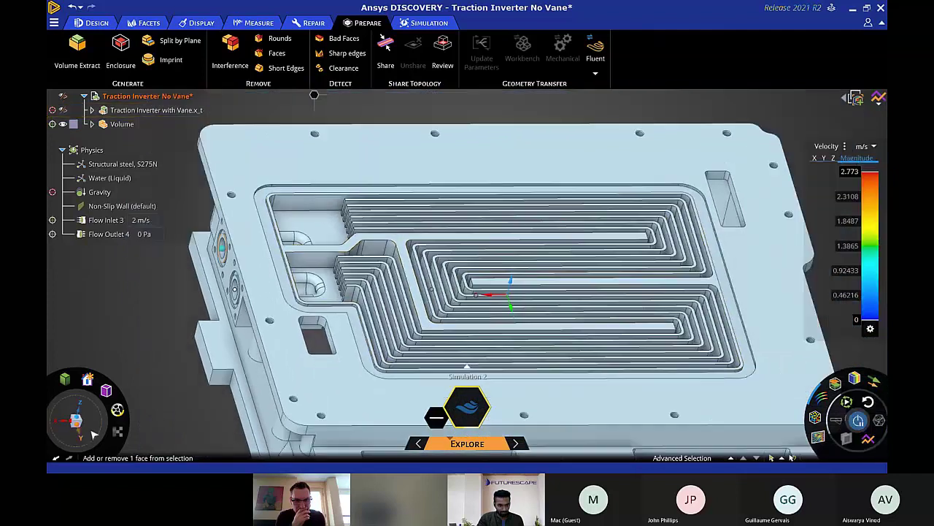
pyautogui.click(78, 417)
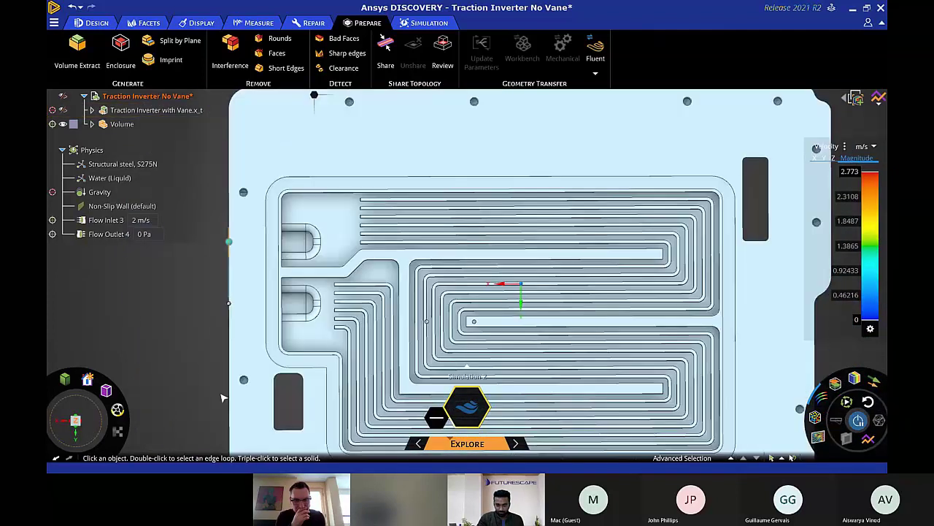
pyautogui.keyDown('shift'); pyautogui.moveTo(754, 327); pyautogui.dragTo(734, 270, button='middle'); pyautogui.keyUp('shift')
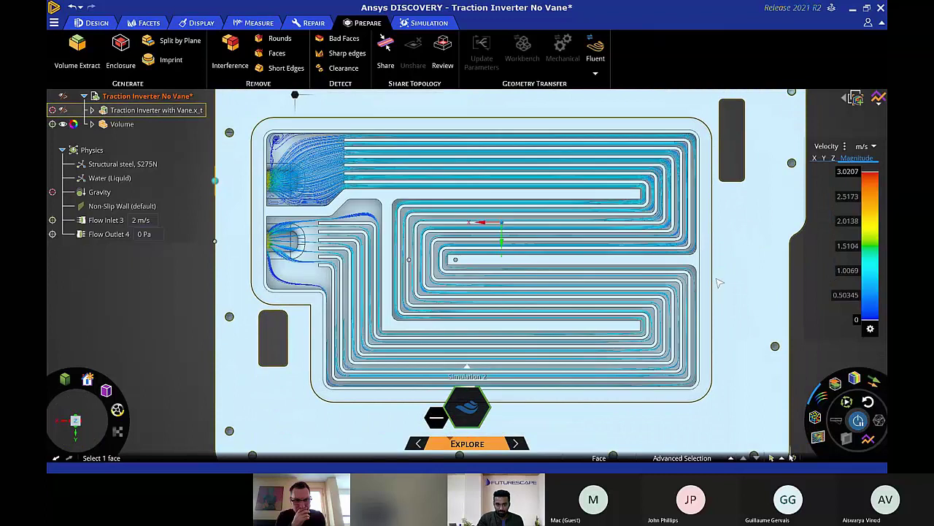
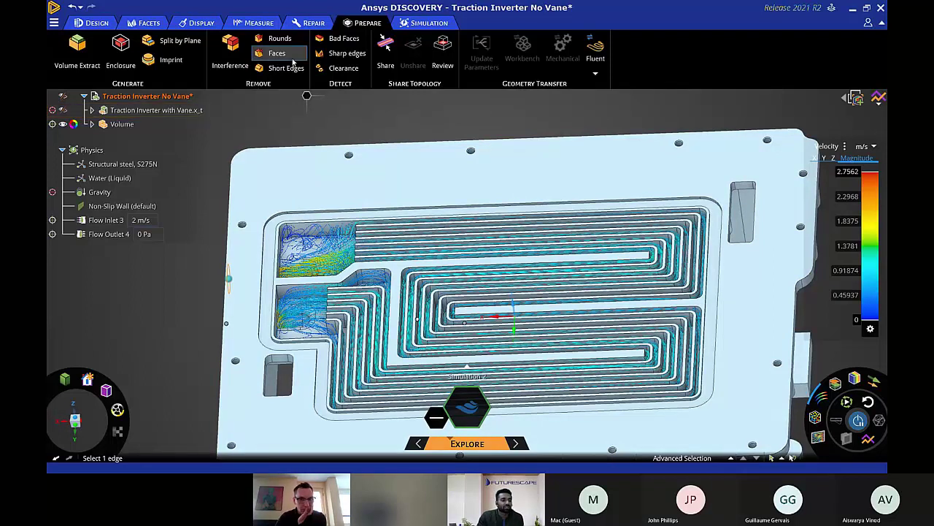
# Open the recent Bracket_Topo_Opt model, discarding the unsaved changes to the traction inverter project.
pyautogui.click(54, 23)
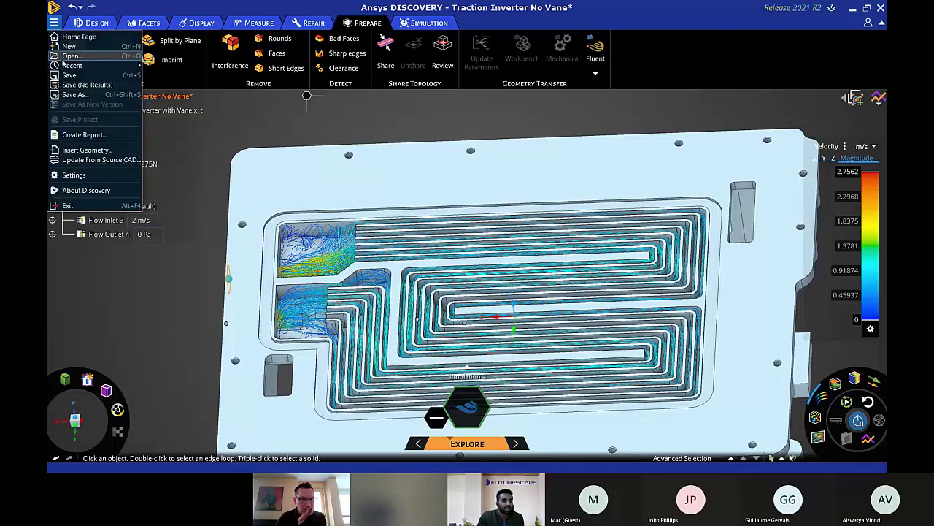
pyautogui.click(63, 65)
pyautogui.click(560, 281)
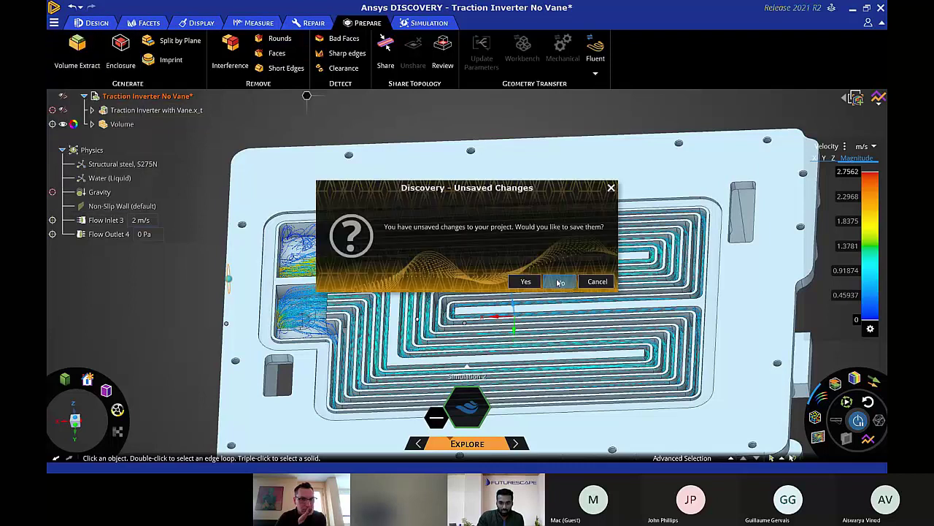
pyautogui.doubleClick(438, 216)
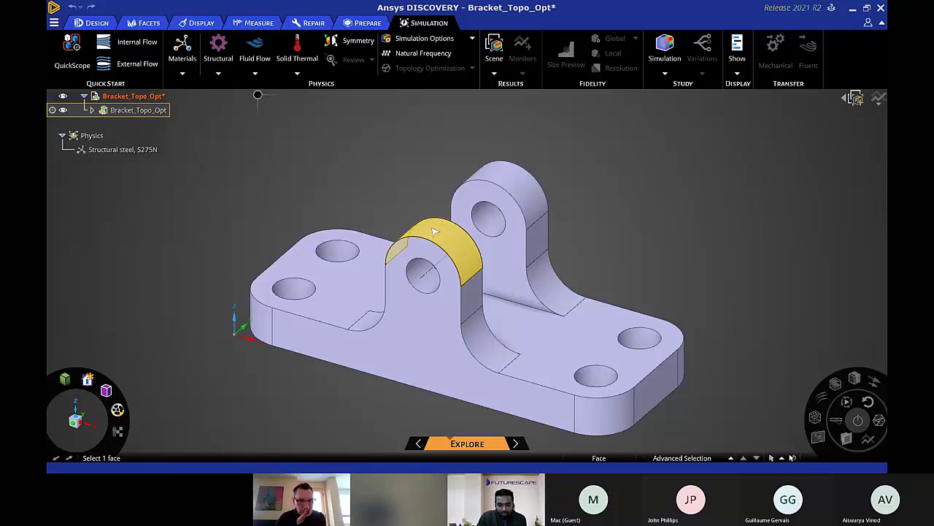
pyautogui.click(396, 413)
pyautogui.moveTo(396, 418); pyautogui.dragTo(402, 378, button='middle')
pyautogui.moveTo(655, 232)
pyautogui.mouseDown(button='middle')
pyautogui.moveTo(603, 192)
pyautogui.moveTo(284, 382)
pyautogui.moveTo(259, 363)
pyautogui.moveTo(605, 261)
pyautogui.moveTo(609, 271)
pyautogui.moveTo(616, 259)
pyautogui.moveTo(562, 263)
pyautogui.moveTo(244, 230)
pyautogui.moveTo(210, 249)
pyautogui.mouseUp(button='middle')
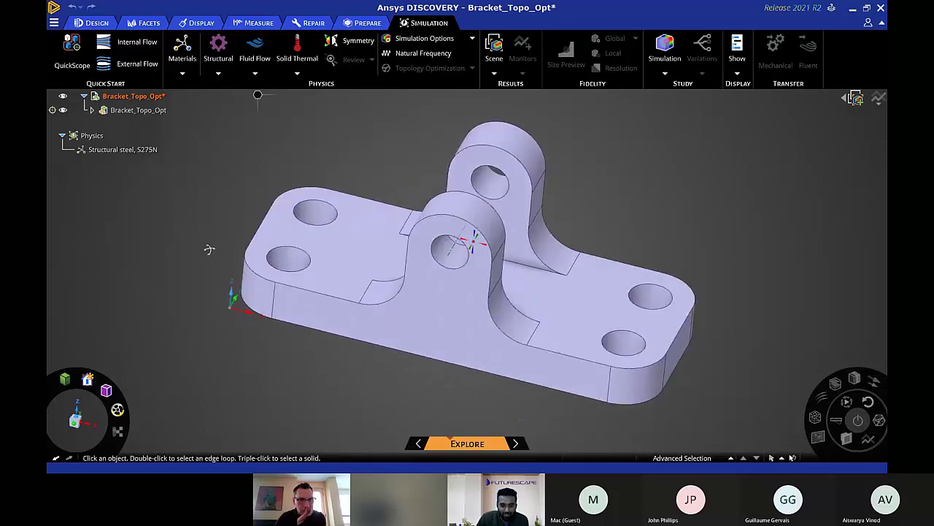
# Apply a fixed structural support to all four base holes of the bracket, selecting them by their equal 50 mm radius.
pyautogui.click(218, 73)
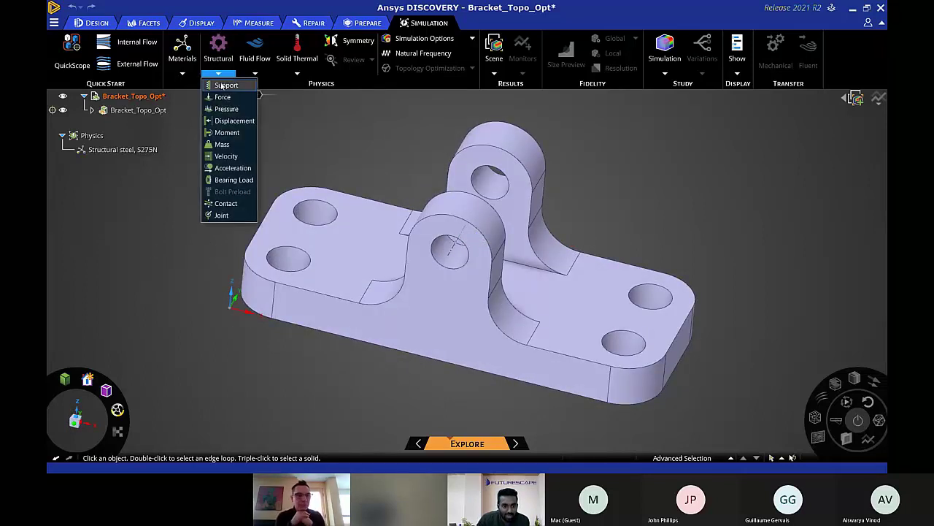
pyautogui.click(222, 85)
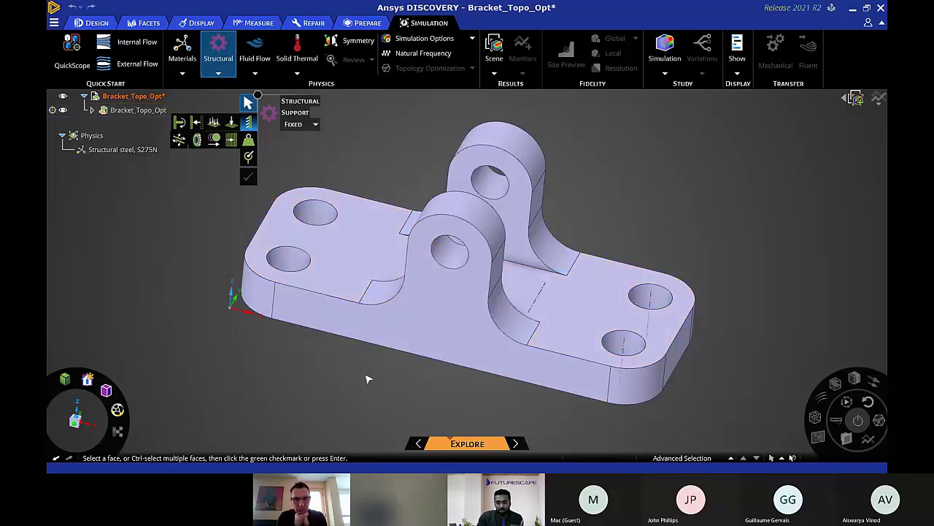
pyautogui.click(324, 217)
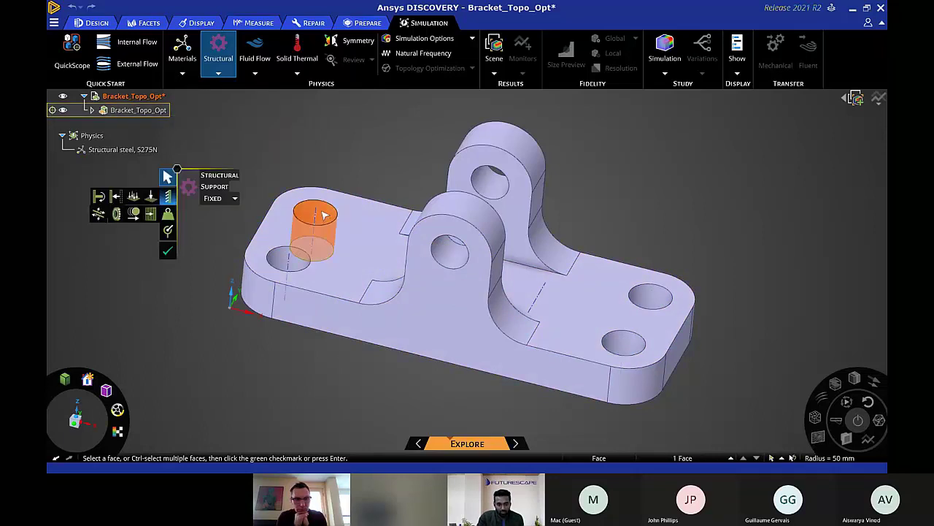
pyautogui.click(730, 458)
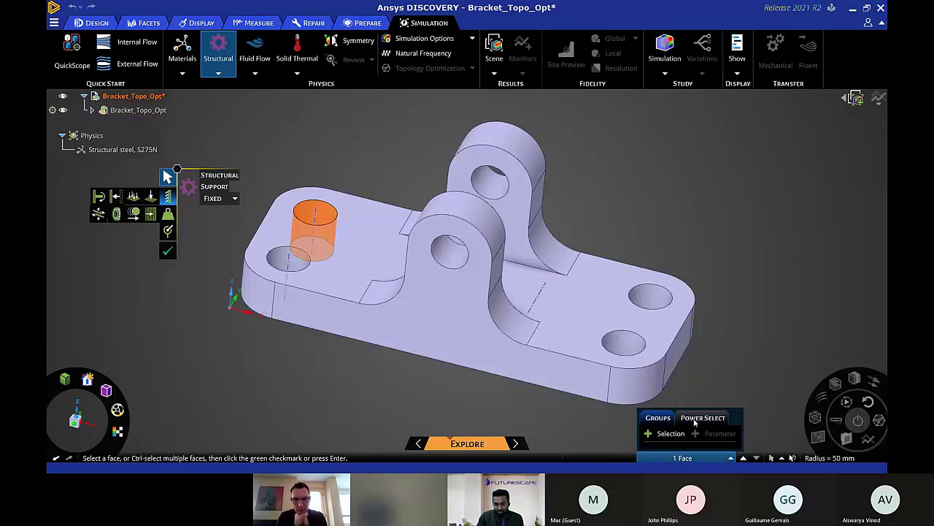
pyautogui.click(701, 417)
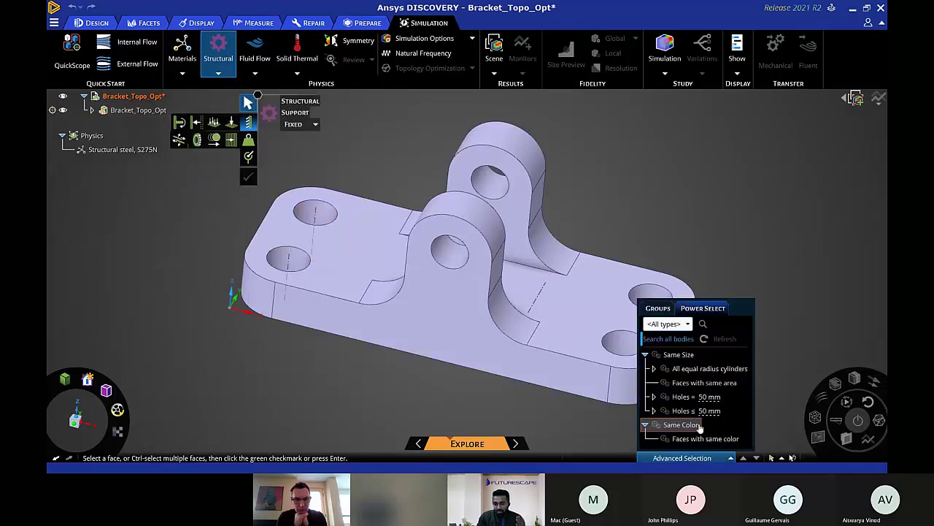
pyautogui.click(675, 397)
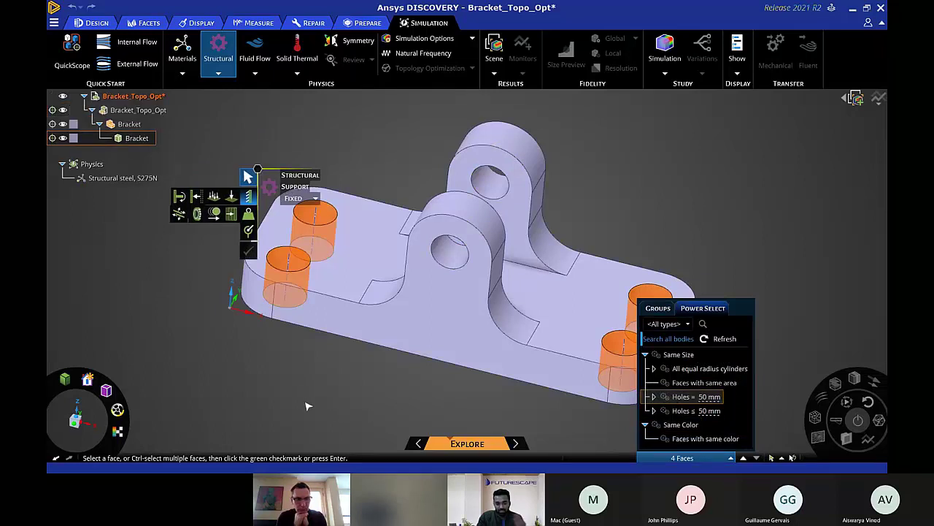
pyautogui.click(298, 266)
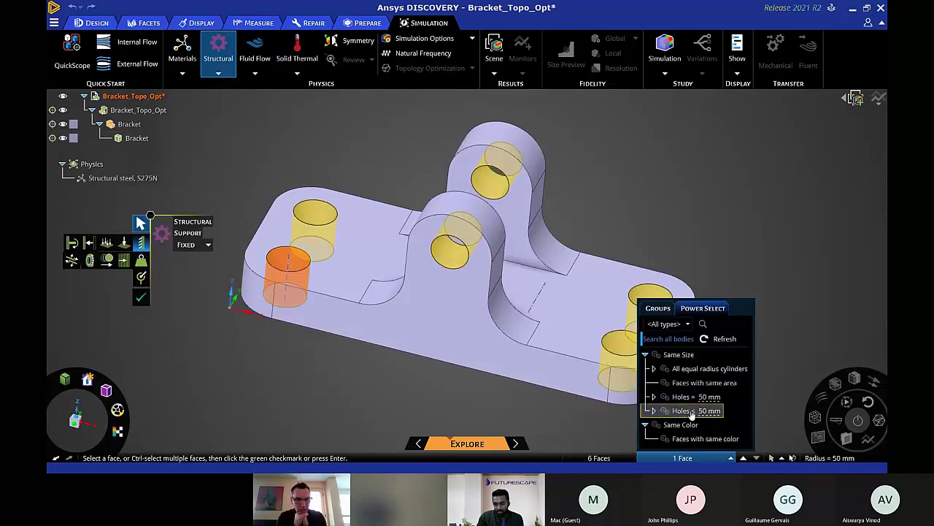
pyautogui.click(679, 398)
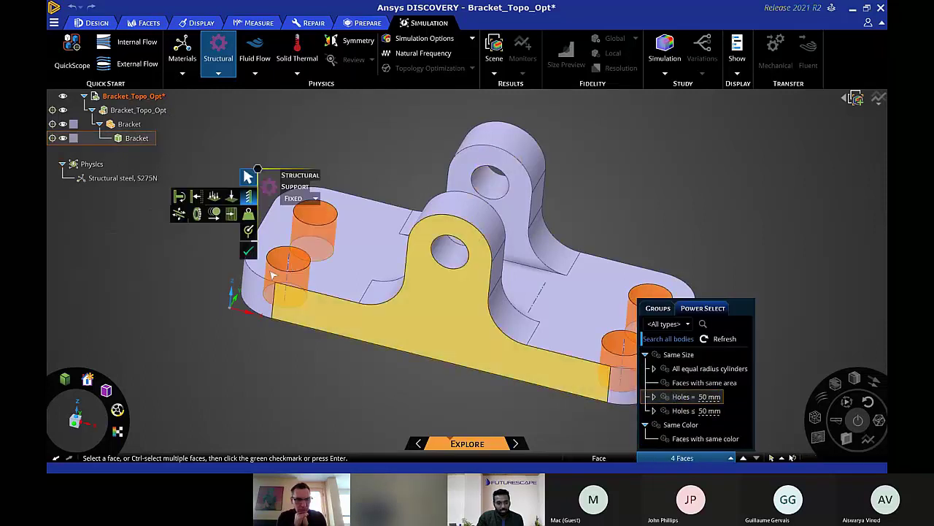
pyautogui.click(247, 251)
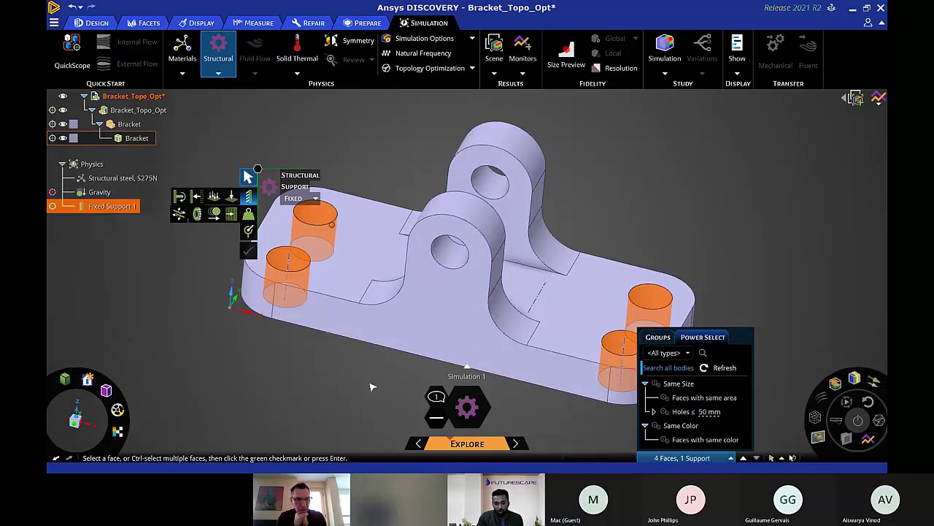
pyautogui.click(332, 357)
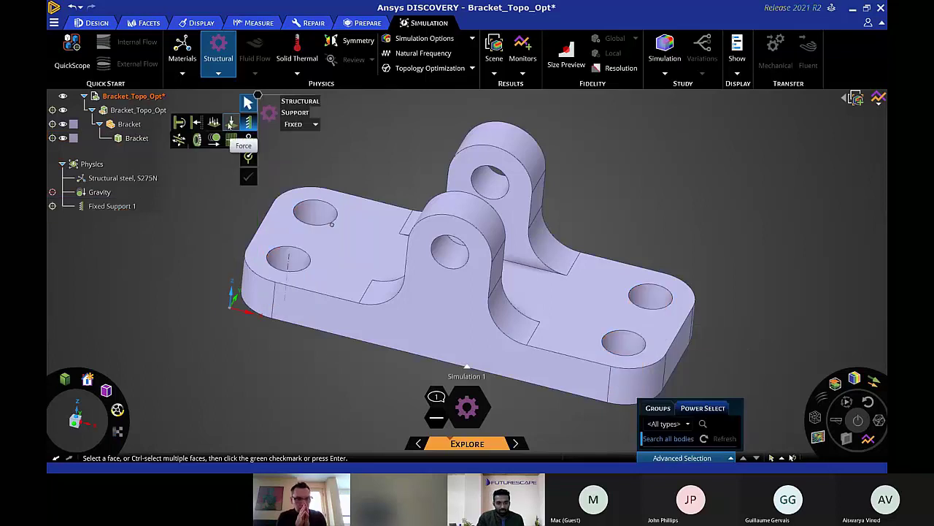
# Apply a distributed force to the rear lug's hole with components X 0 N, Y -100 N and Z 400 N.
pyautogui.click(231, 123)
pyautogui.click(489, 187)
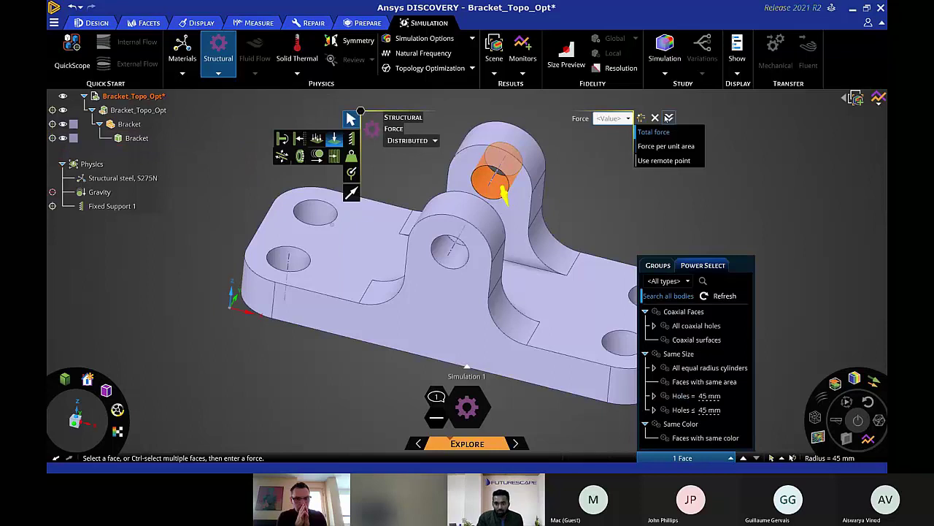
pyautogui.click(669, 118)
pyautogui.click(665, 160)
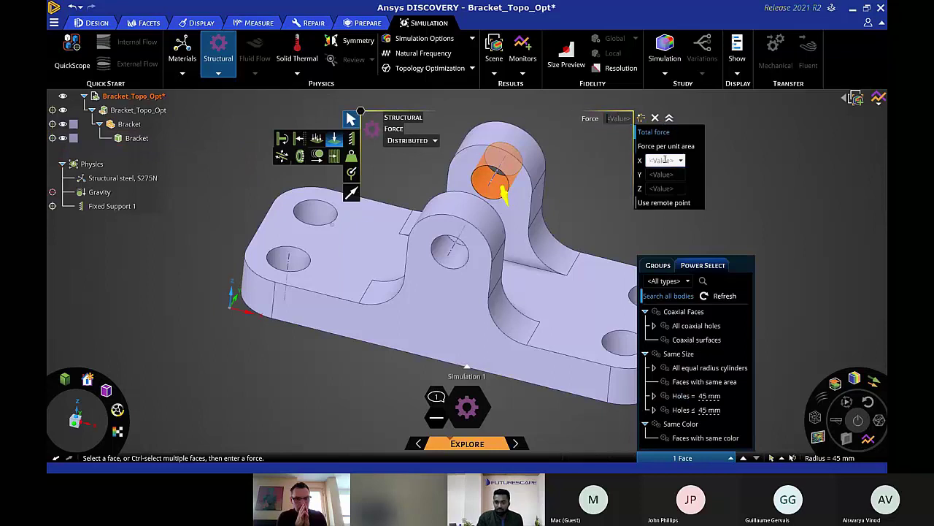
pyautogui.click(653, 160)
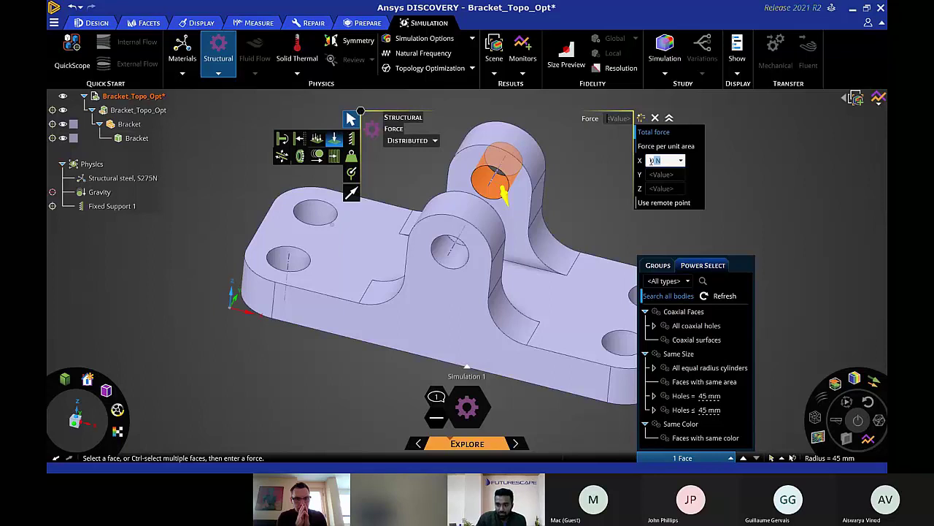
pyautogui.click(664, 174)
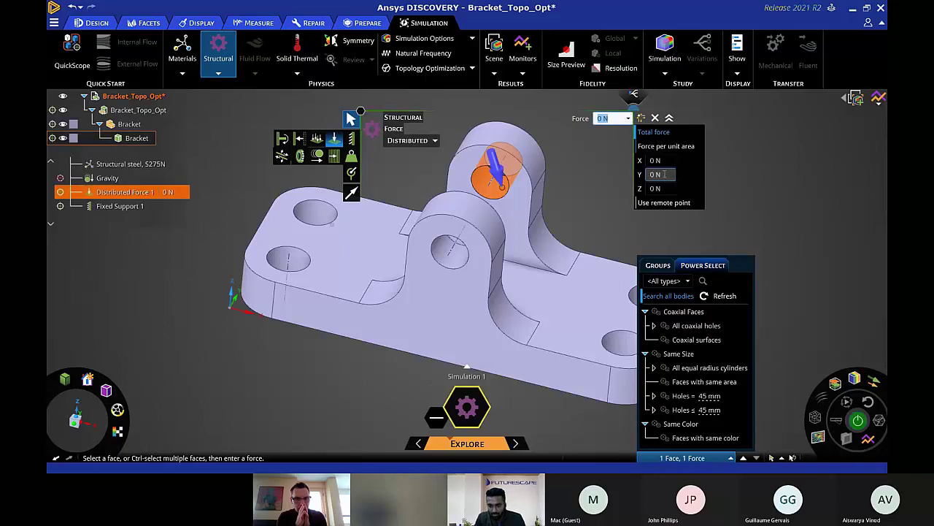
pyautogui.write('-100')
pyautogui.click(656, 189)
pyautogui.write('+40')
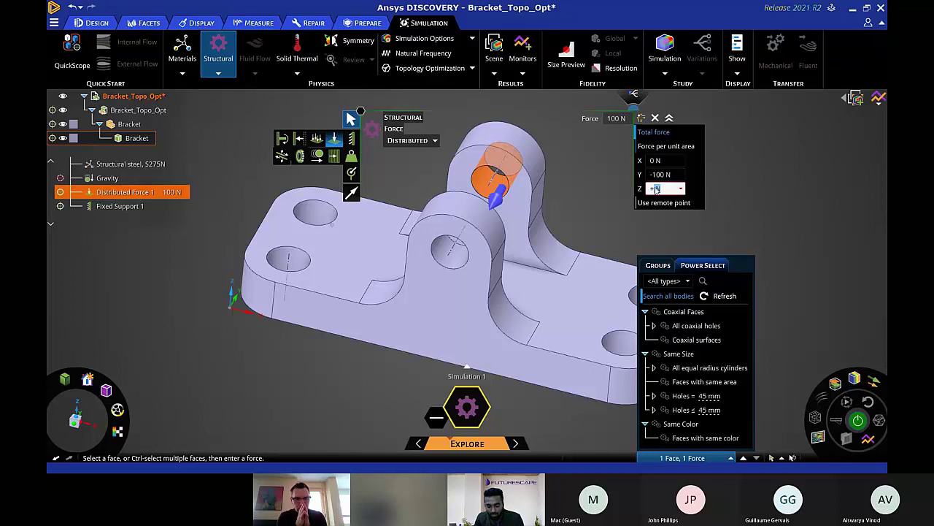
pyautogui.write('0')
pyautogui.press('Return')
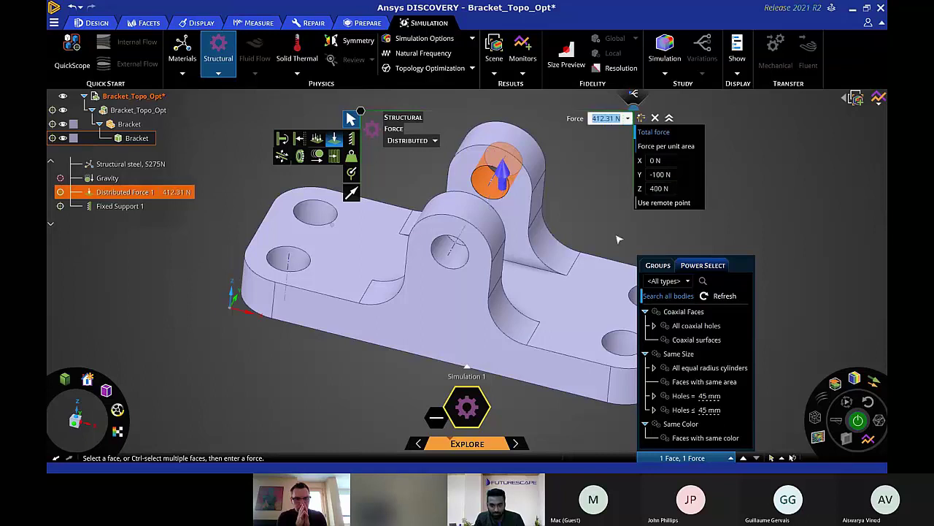
# Apply a second distributed force to the front lug's hole with components X 0 N, Y -100 N and Z 400 N.
pyautogui.click(461, 261)
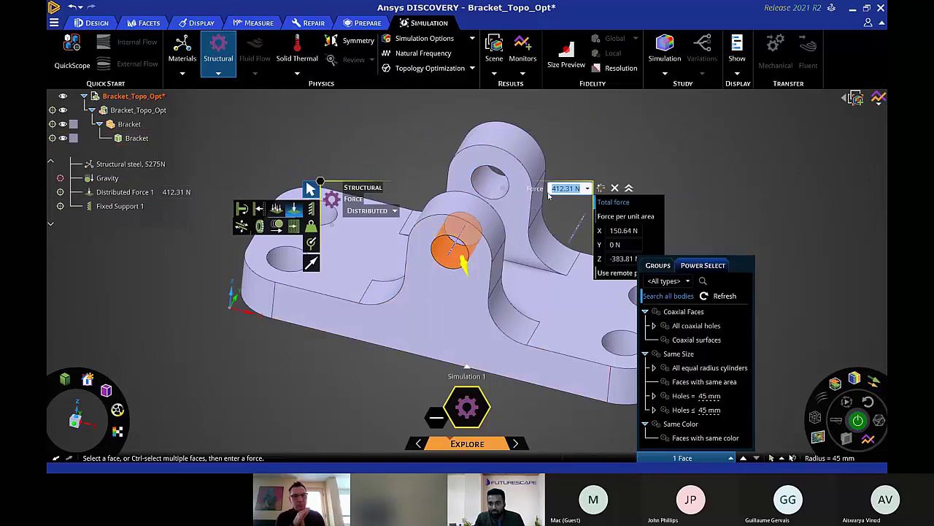
pyautogui.click(626, 230)
pyautogui.write('0')
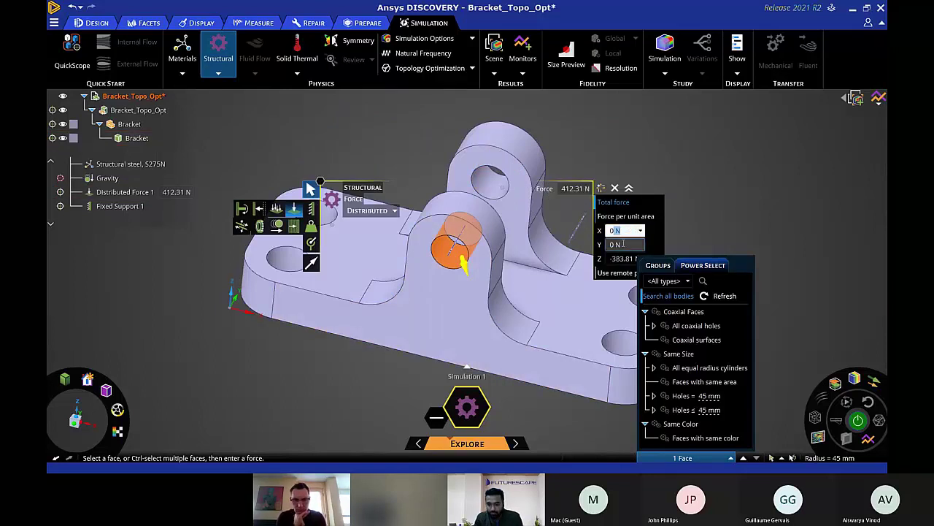
pyautogui.click(622, 243)
pyautogui.write('-10')
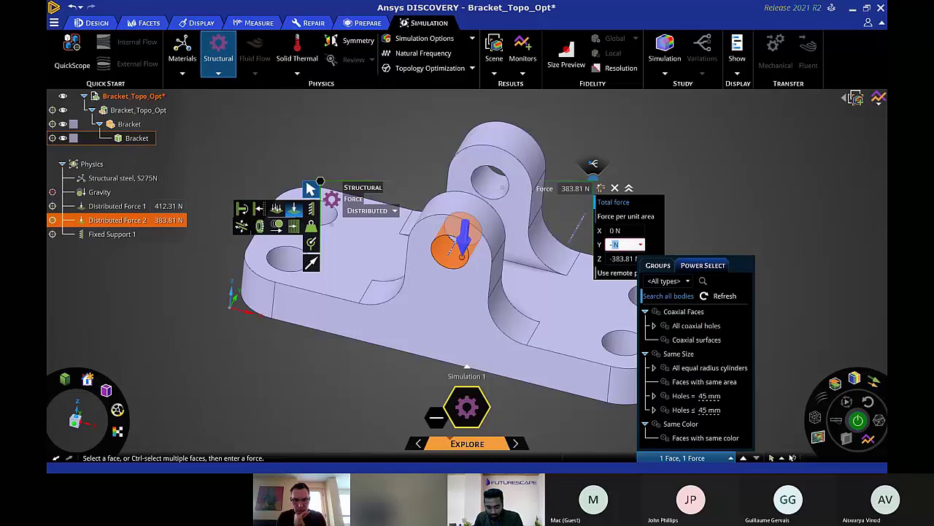
pyautogui.write('0')
pyautogui.press('Return')
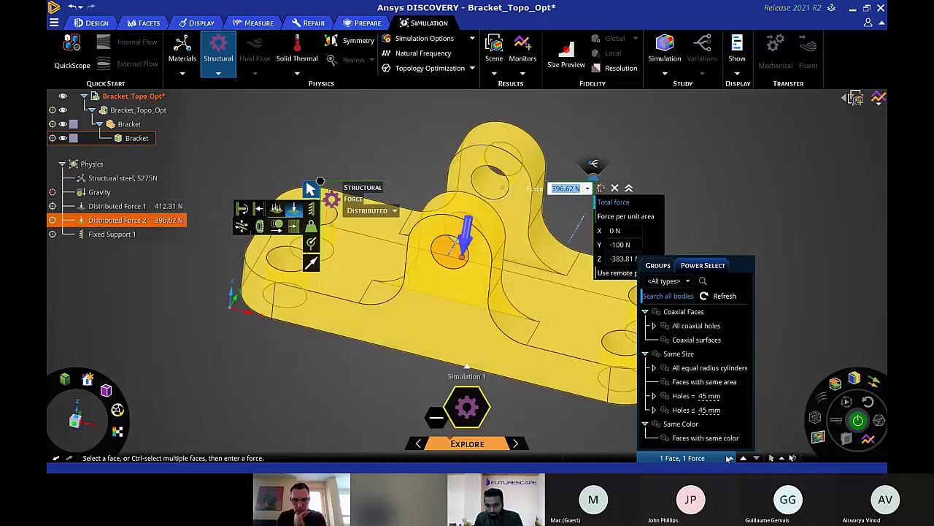
pyautogui.click(622, 259)
pyautogui.write('400')
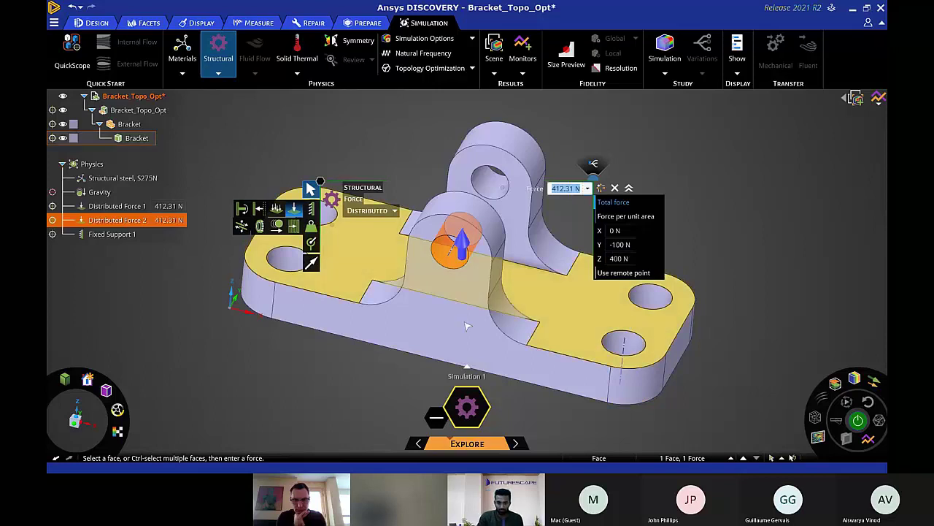
pyautogui.click(329, 357)
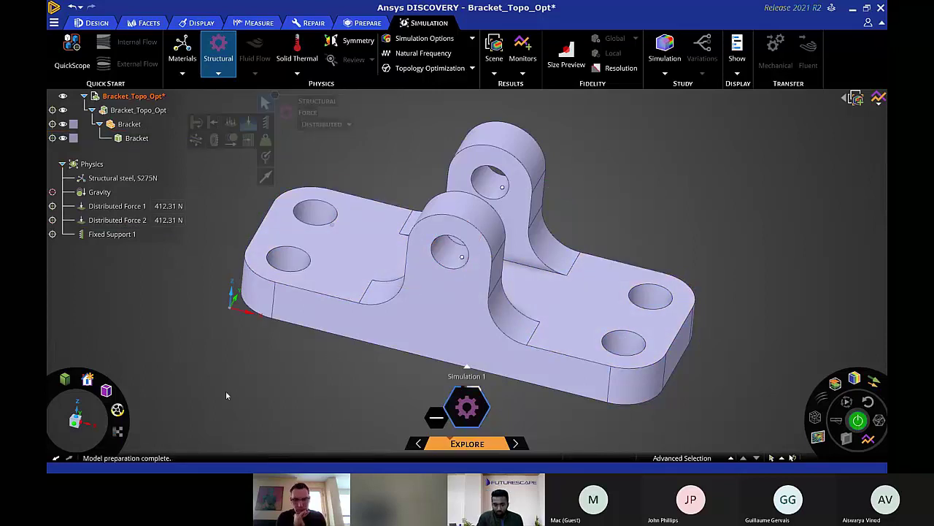
# Solve the structural simulation and view its results, with displacement in mm followed by Von Mises Stress.
pyautogui.moveTo(730, 278); pyautogui.dragTo(622, 233, button='middle')
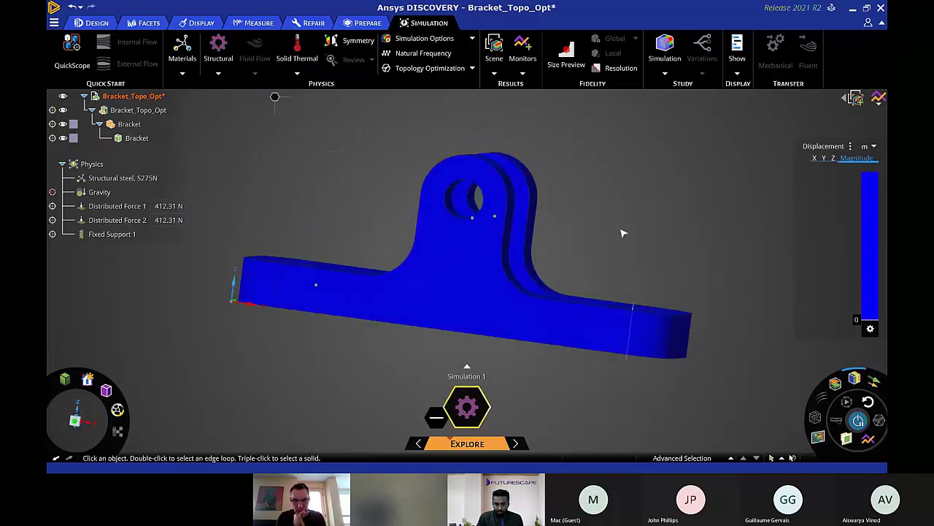
pyautogui.moveTo(222, 350); pyautogui.dragTo(225, 287, button='middle')
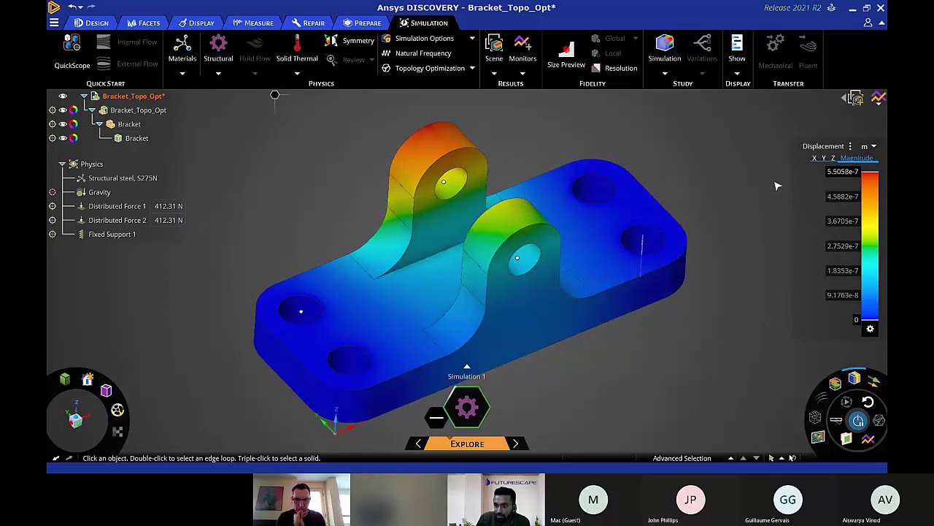
pyautogui.click(872, 148)
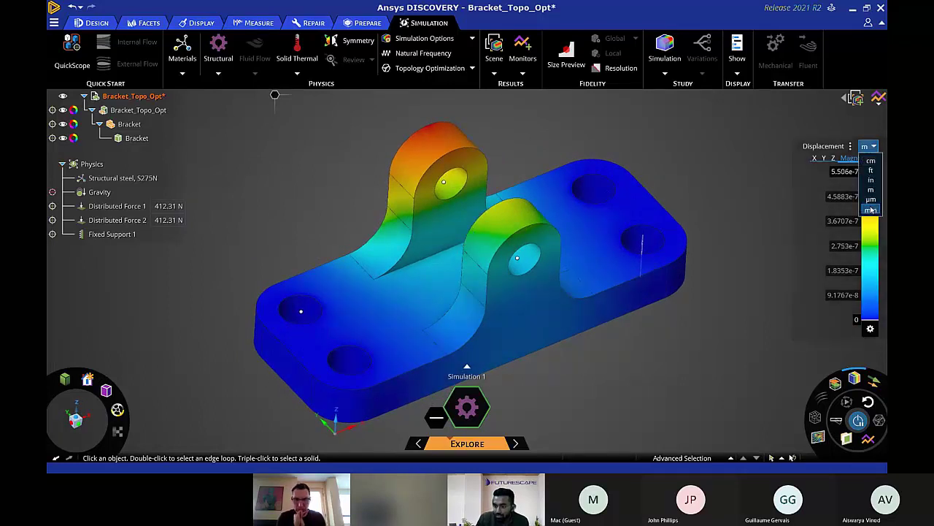
pyautogui.click(871, 206)
pyautogui.click(819, 146)
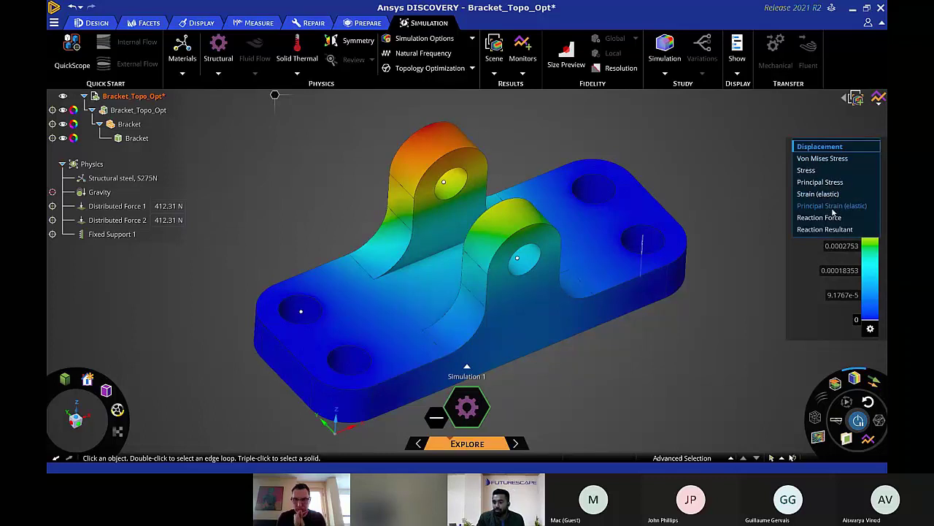
pyautogui.click(819, 158)
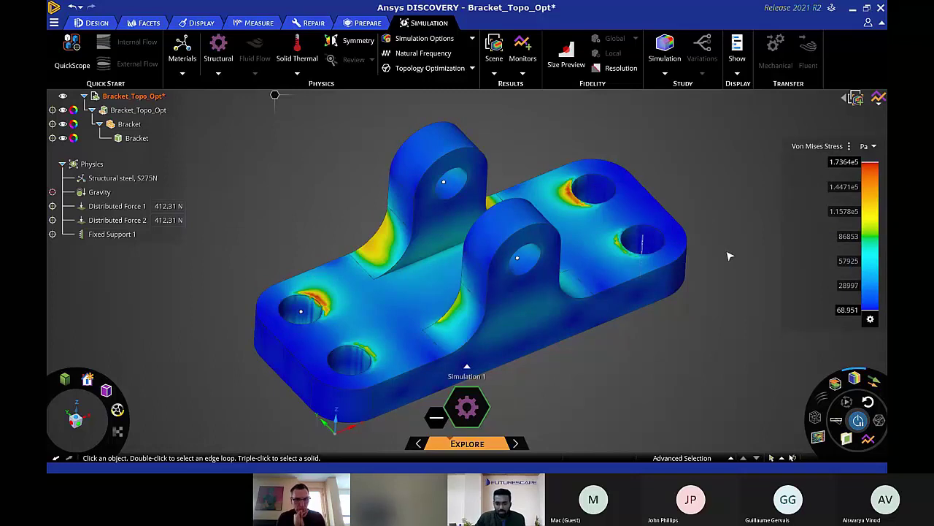
# Add a topology optimization that maximizes stiffness, with a volume reduction of 55 %.
pyautogui.click(425, 72)
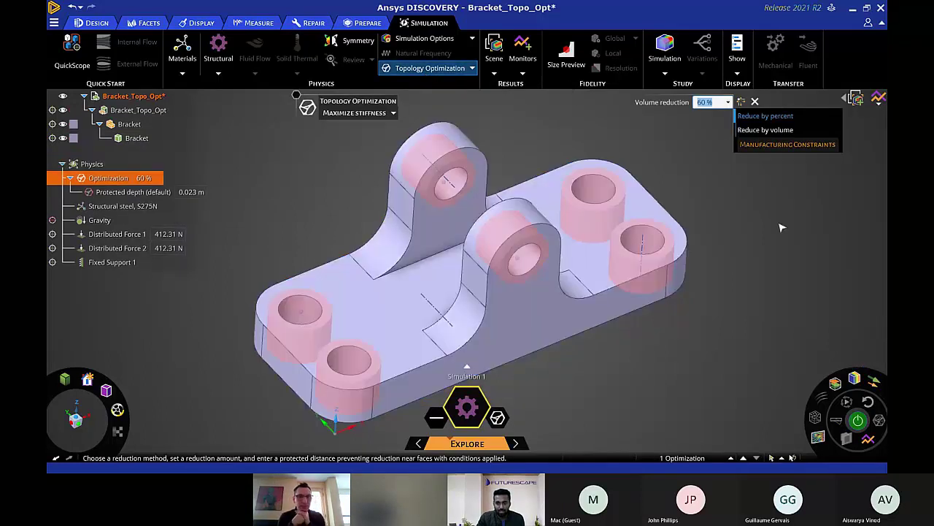
pyautogui.click(380, 115)
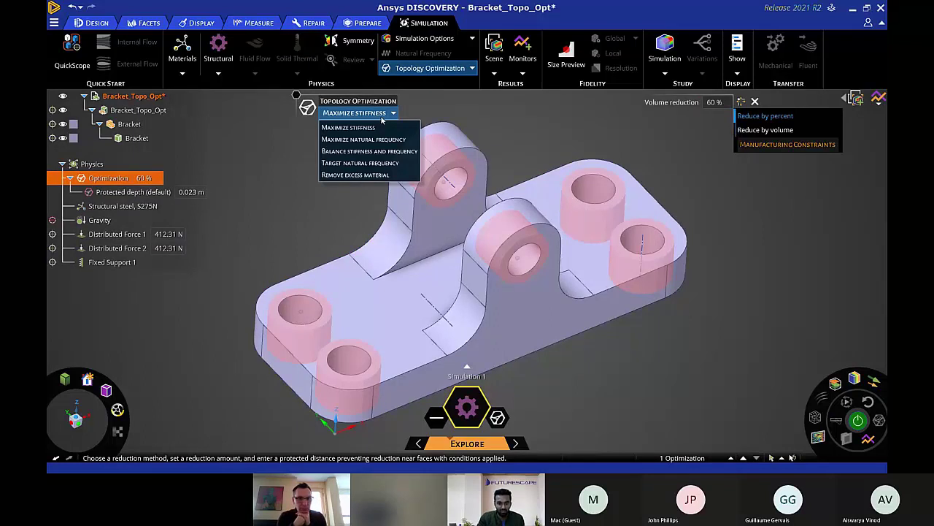
pyautogui.click(379, 129)
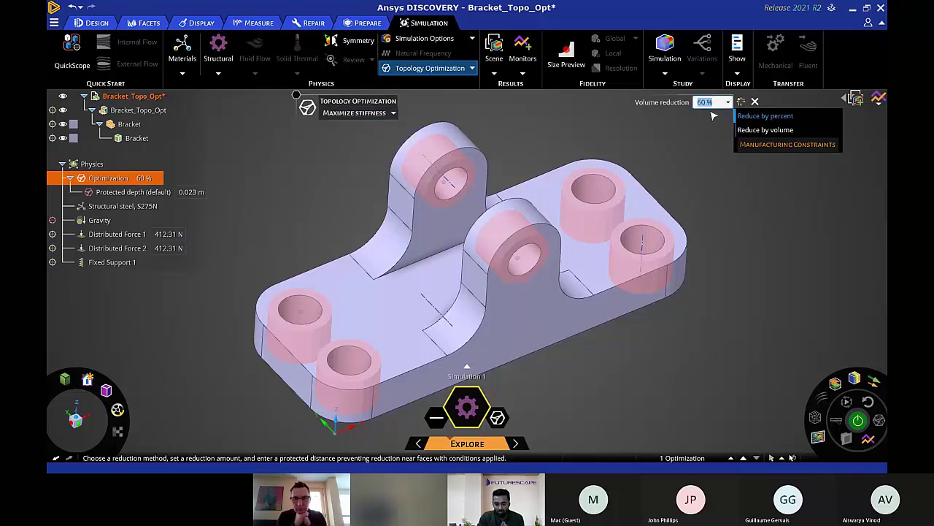
pyautogui.write('55')
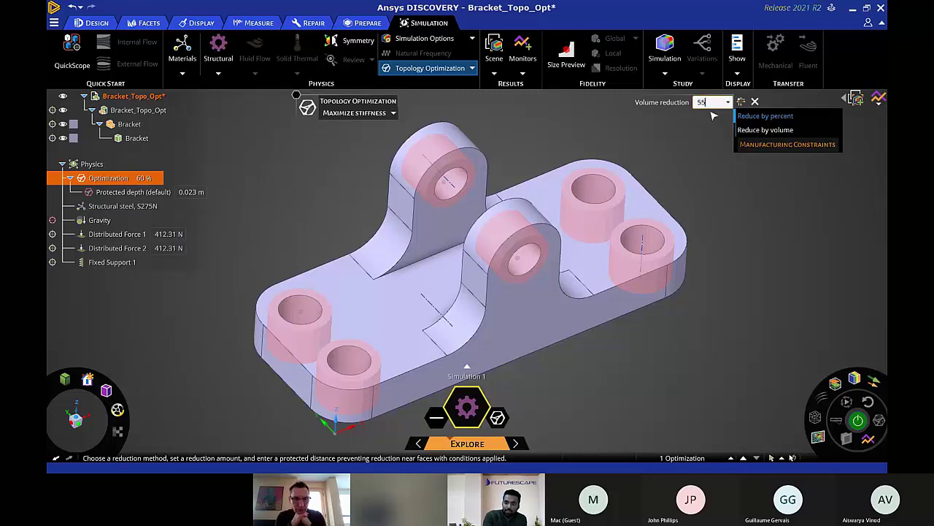
pyautogui.press('Return')
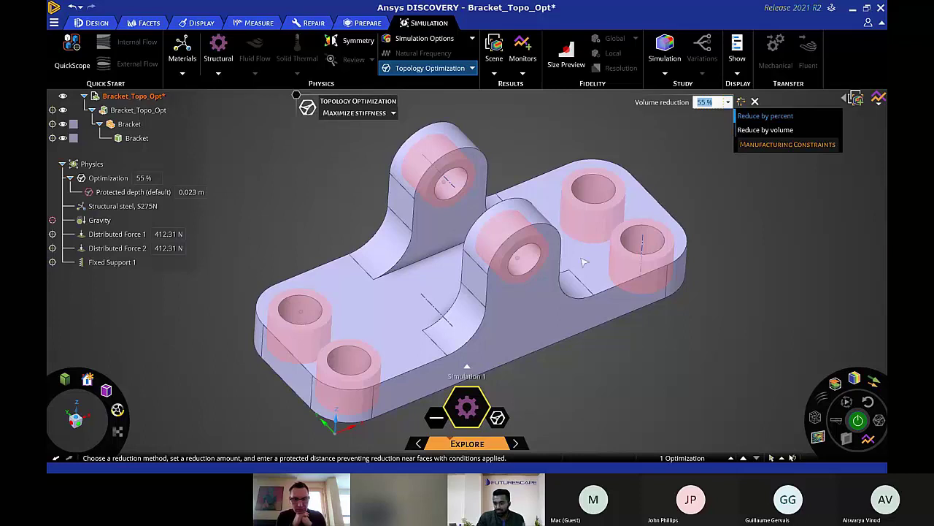
# Create a custom monitor of the Mass variable on the bracket body.
pyautogui.click(881, 102)
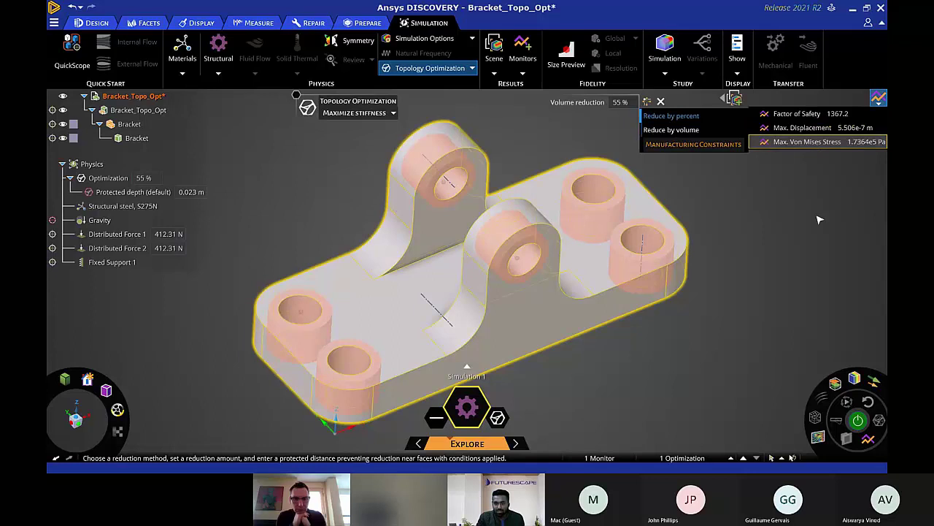
pyautogui.click(523, 73)
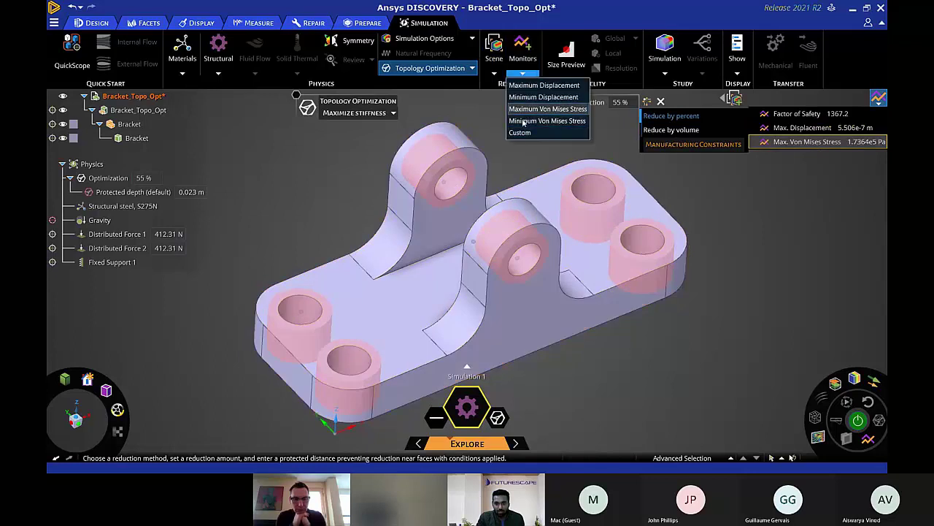
pyautogui.click(520, 133)
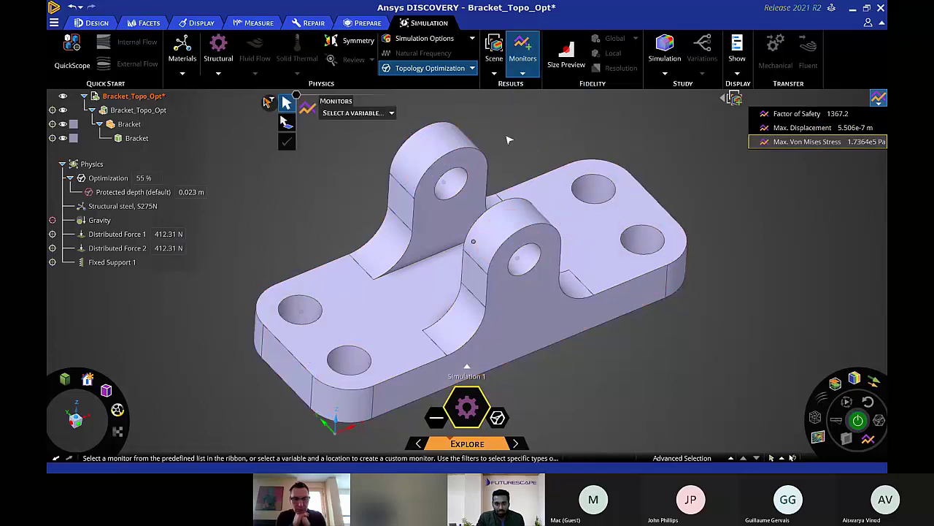
pyautogui.click(377, 114)
pyautogui.click(340, 230)
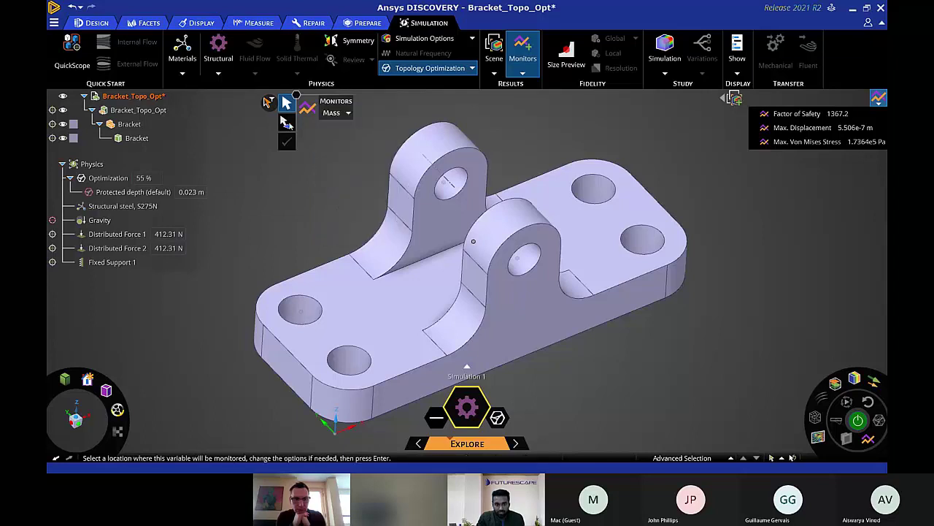
pyautogui.click(379, 281)
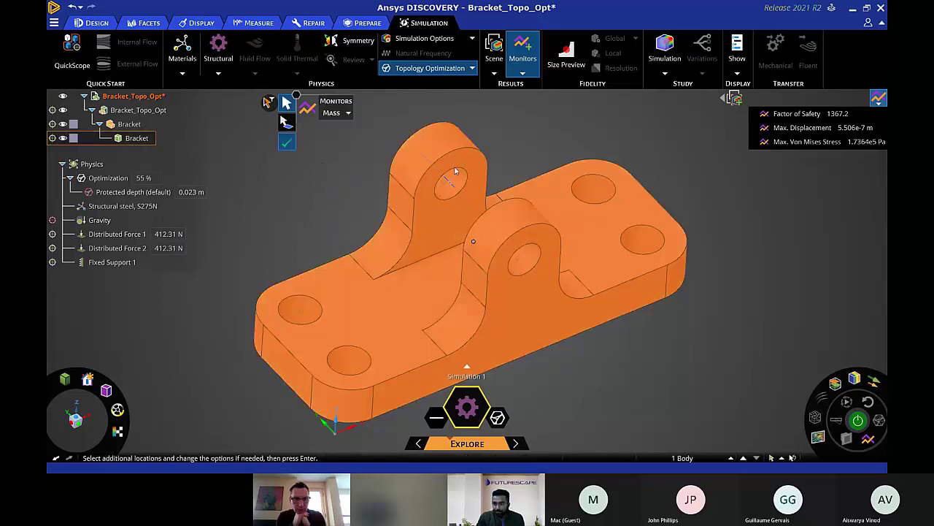
pyautogui.press('Return')
# Open the details chart of the mass monitor, move it beneath the model tree and enlarge it.
pyautogui.click(757, 185)
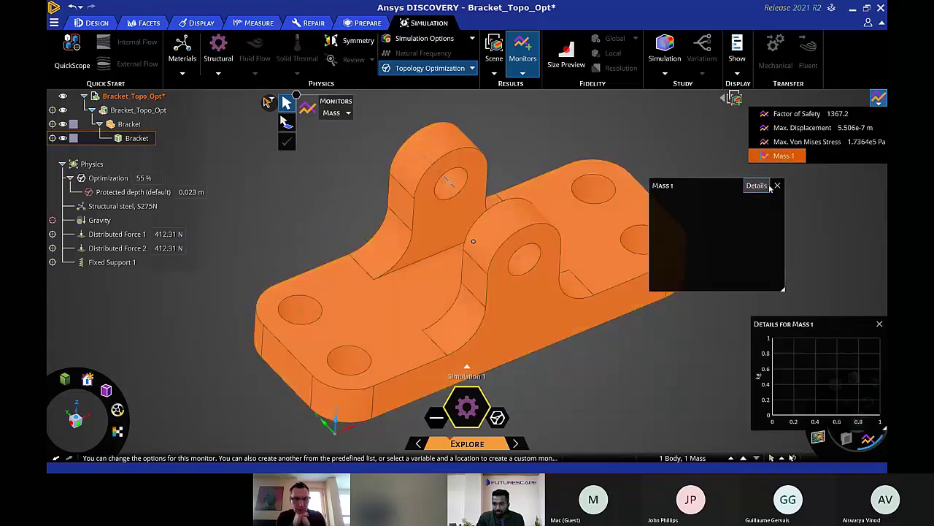
pyautogui.moveTo(776, 325); pyautogui.dragTo(83, 175)
pyautogui.moveTo(193, 273); pyautogui.dragTo(232, 321)
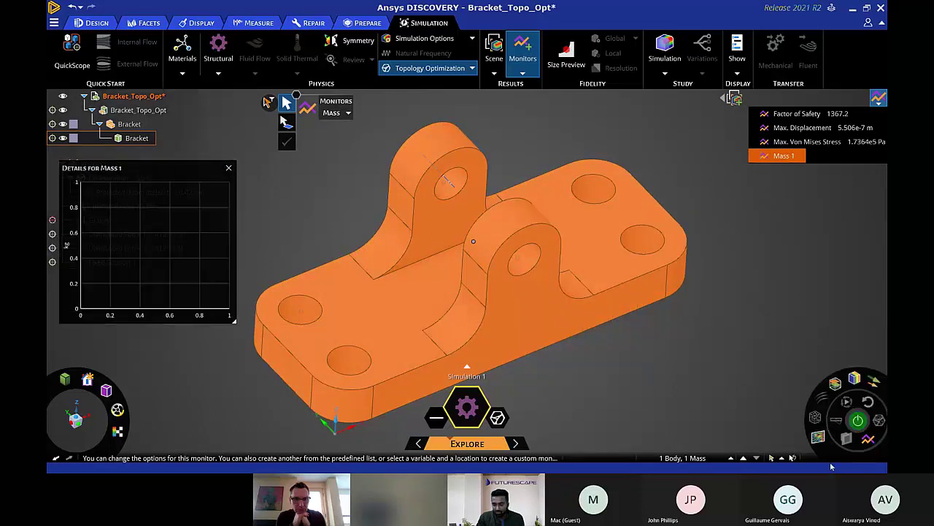
# Run the topology optimization and read the bracket's mass at the start and end of the mass chart.
pyautogui.click(600, 363)
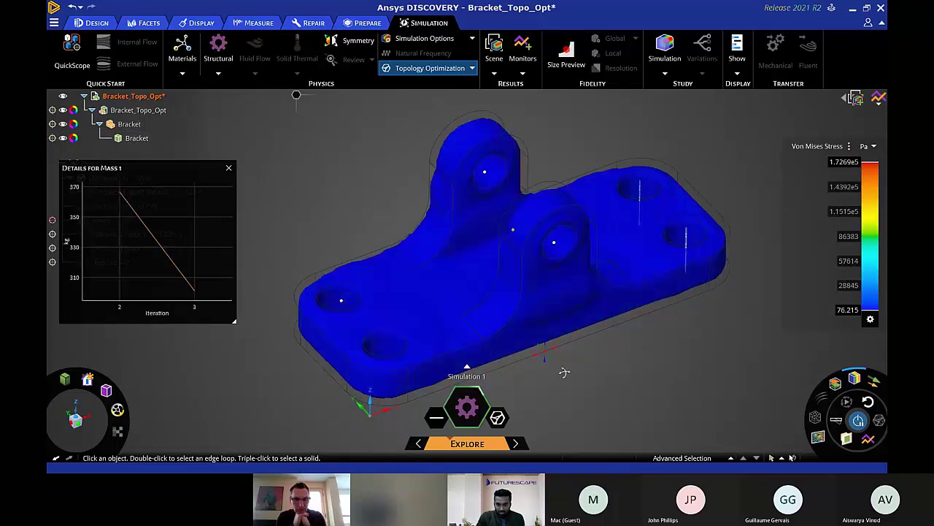
pyautogui.moveTo(119, 196)
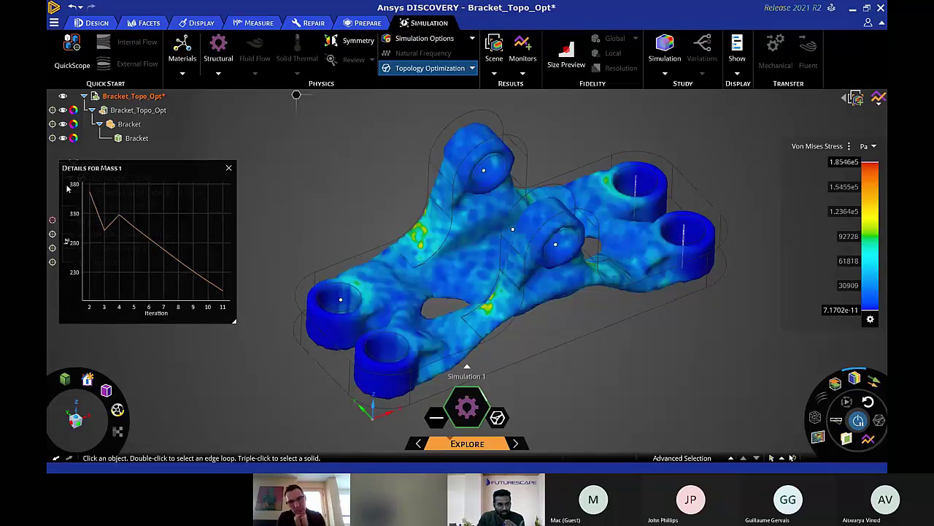
pyautogui.moveTo(90, 194)
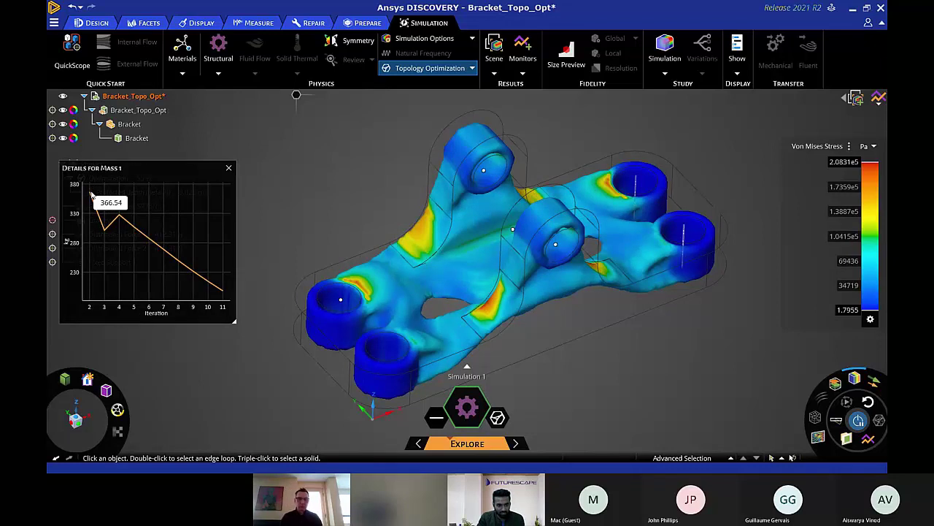
pyautogui.moveTo(230, 296)
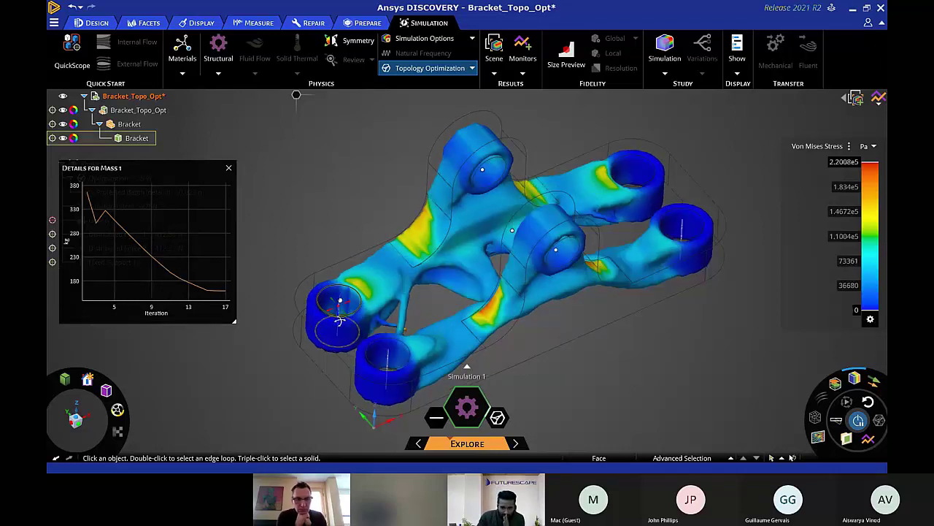
# Remove the fixed support from the two base holes nearest the origin and let the optimization recalculate.
pyautogui.click(352, 299)
pyautogui.keyDown('ctrl'); pyautogui.click(401, 357); pyautogui.keyUp('ctrl')
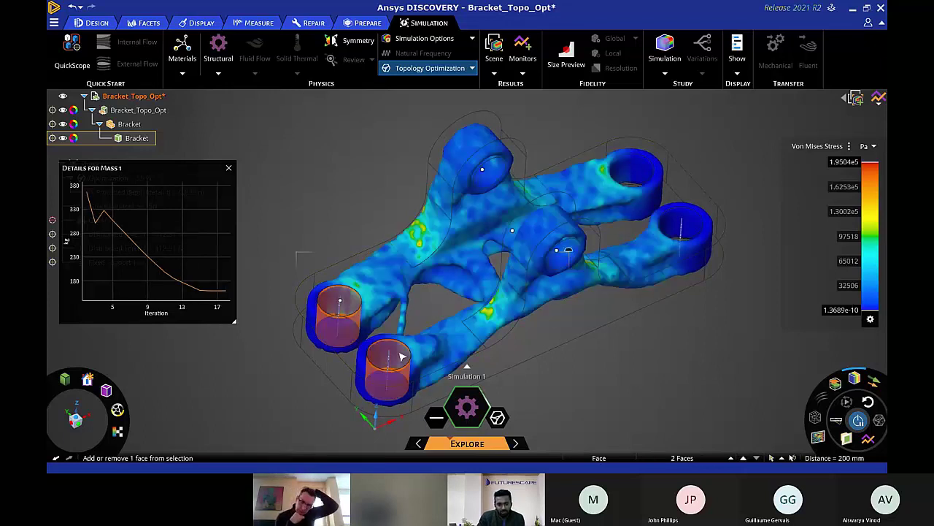
pyautogui.click(420, 374)
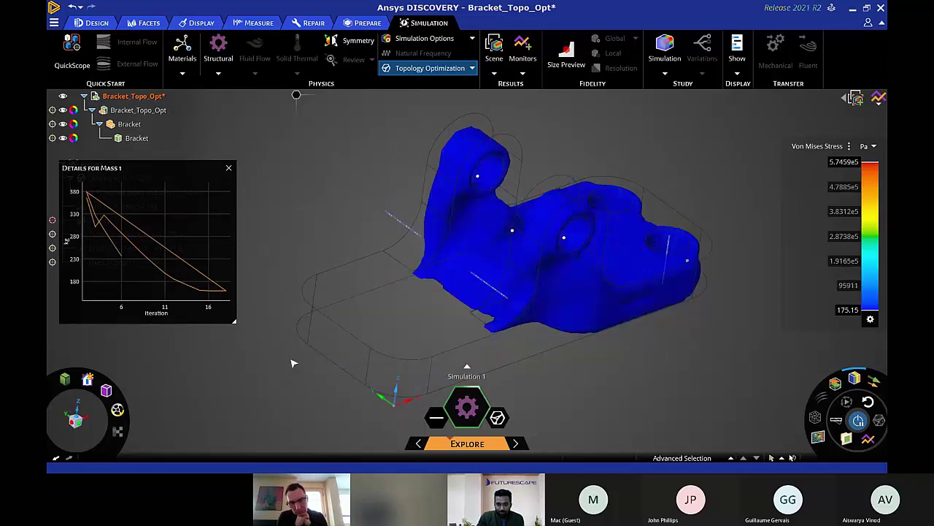
pyautogui.moveTo(597, 366); pyautogui.dragTo(578, 373, button='middle')
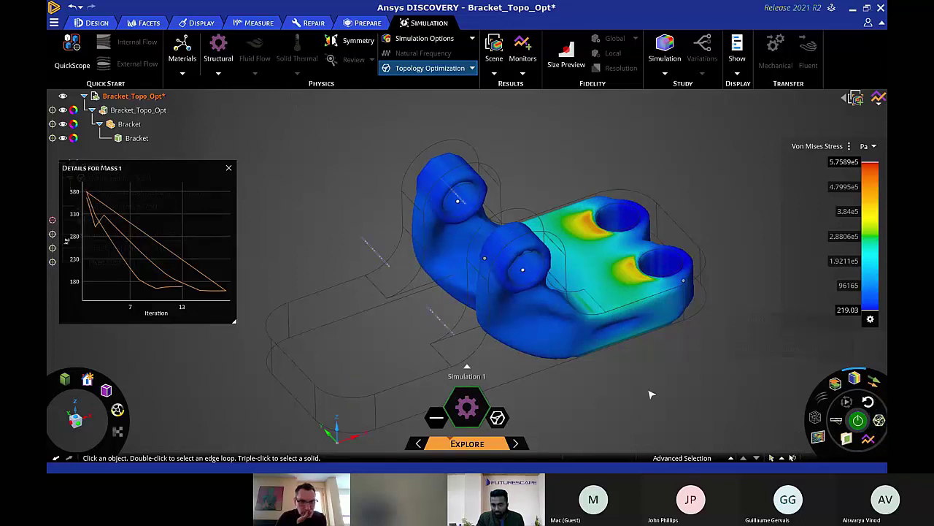
# Add the optimized body to the model and close the mass details chart.
pyautogui.click(879, 421)
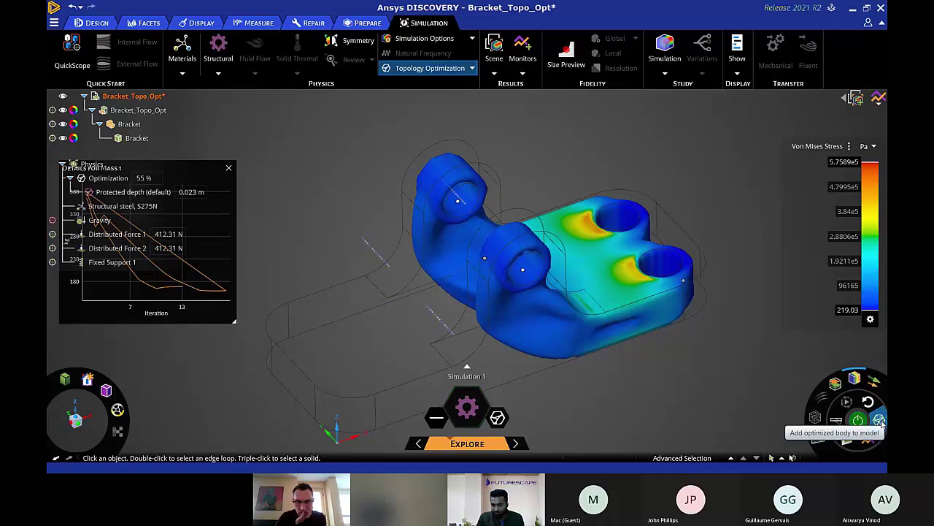
pyautogui.click(229, 168)
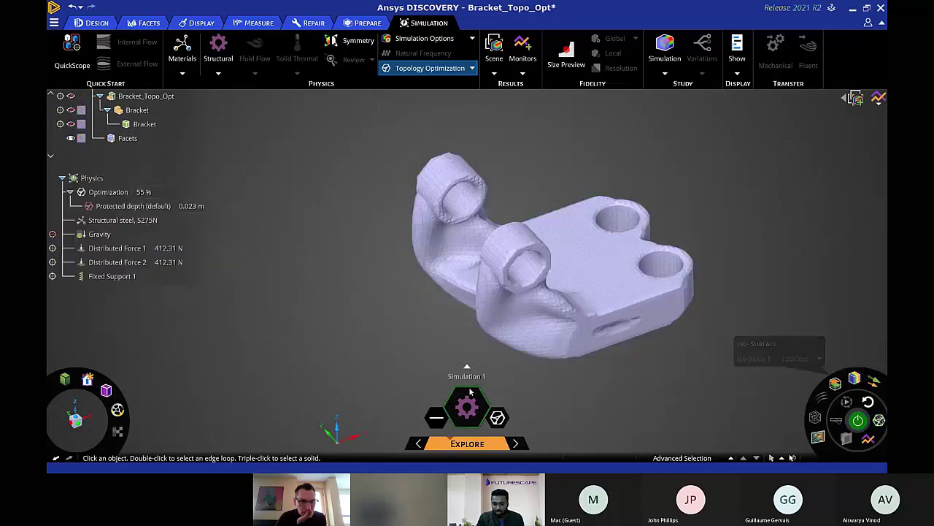
pyautogui.moveTo(576, 371)
pyautogui.mouseDown(button='middle')
pyautogui.moveTo(513, 367)
pyautogui.moveTo(577, 372)
pyautogui.moveTo(588, 358)
pyautogui.mouseUp(button='middle')
pyautogui.moveTo(657, 283)
pyautogui.keyDown('shift'); pyautogui.mouseDown(button='middle')
pyautogui.moveTo(688, 240)
pyautogui.moveTo(667, 233)
pyautogui.moveTo(657, 275)
pyautogui.mouseUp(button='middle'); pyautogui.keyUp('shift')
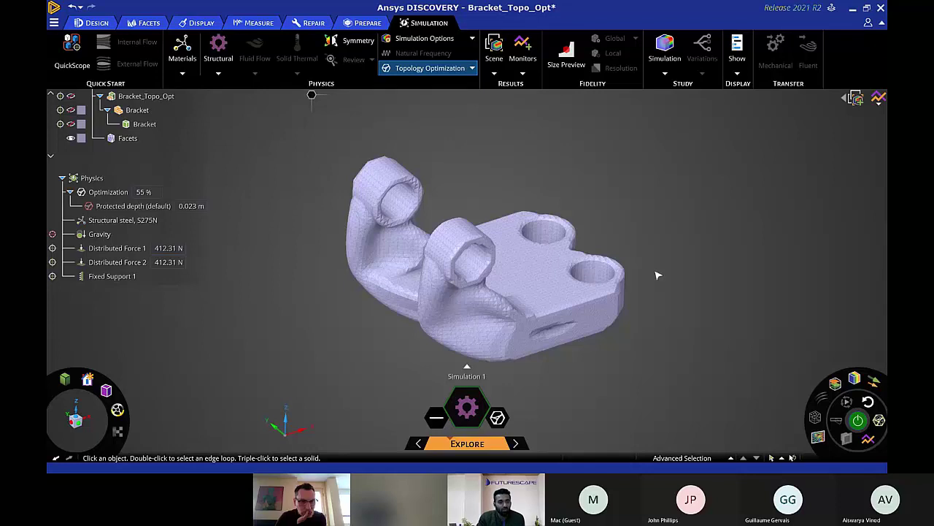
# Smooth the facets of the optimized faceted body and inspect the smoothed shape.
pyautogui.click(117, 138)
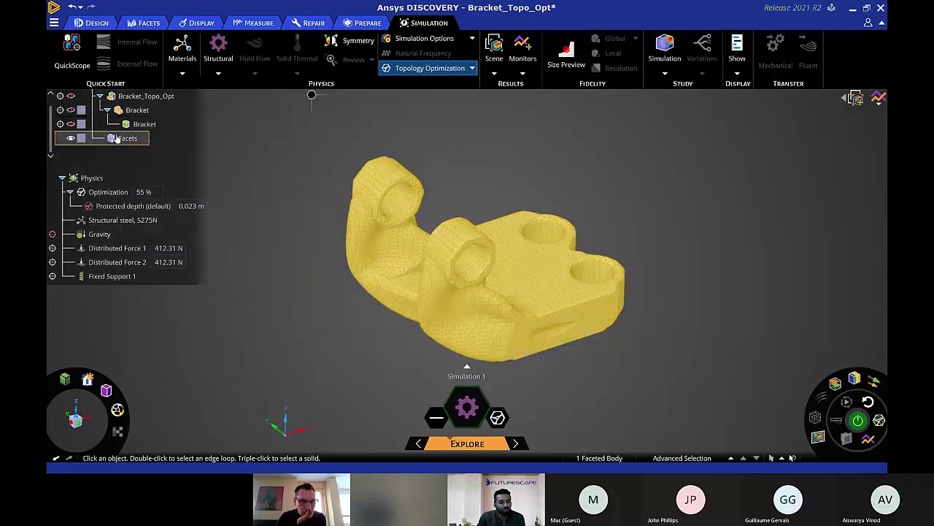
pyautogui.rightClick(116, 139)
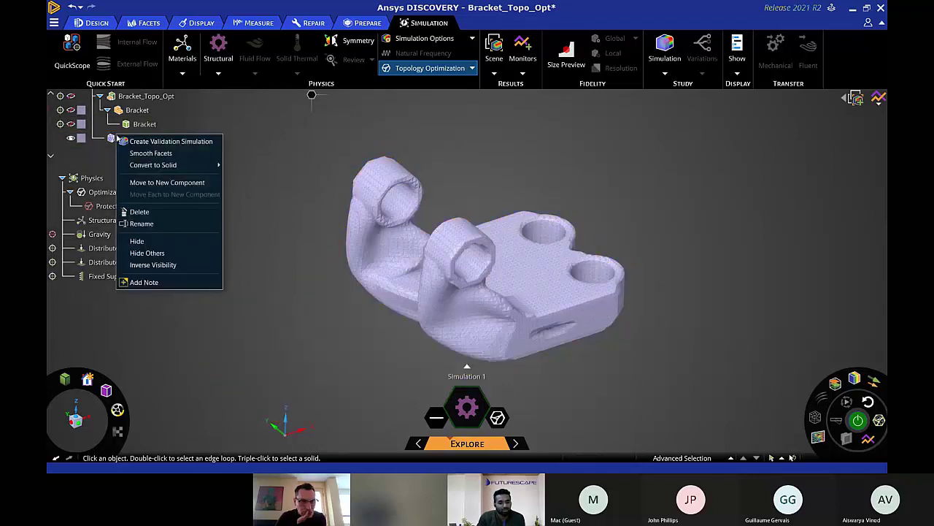
pyautogui.click(155, 155)
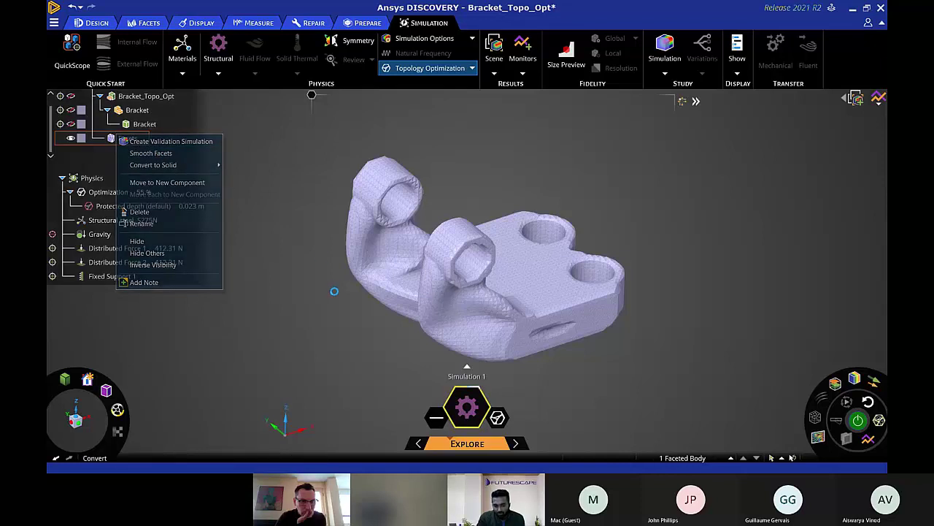
pyautogui.moveTo(551, 383)
pyautogui.mouseDown(button='middle')
pyautogui.moveTo(526, 395)
pyautogui.moveTo(559, 251)
pyautogui.mouseUp(button='middle')
pyautogui.click(559, 250)
pyautogui.moveTo(572, 286); pyautogui.dragTo(588, 321, button='middle')
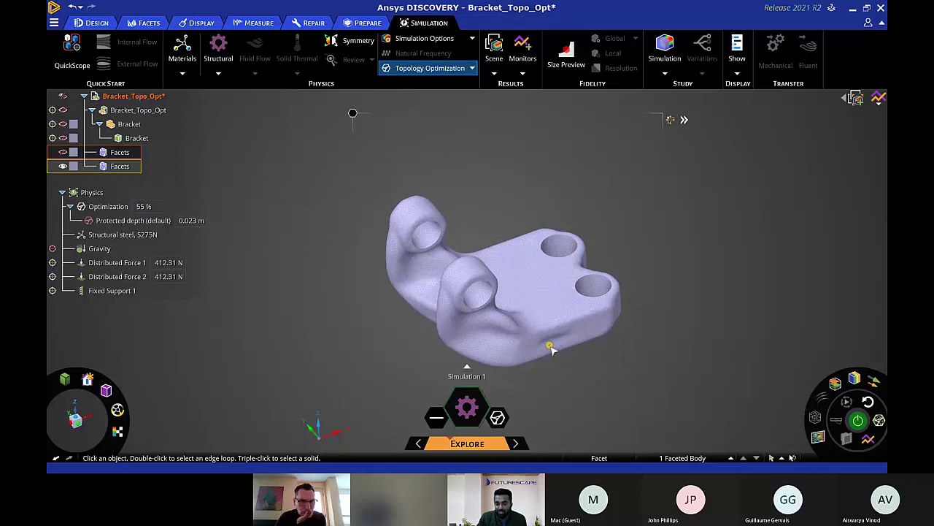
# Try to resize the front base hole of the smoothed body by pulling its cylindrical facets.
pyautogui.click(597, 287)
pyautogui.scroll(2, 600, 291)
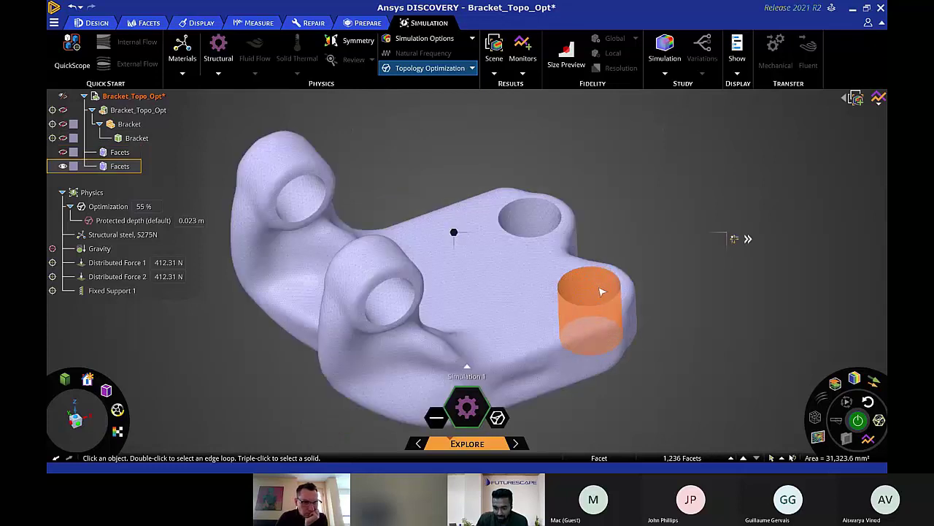
pyautogui.scroll(2, 600, 291)
pyautogui.scroll(3, 584, 292)
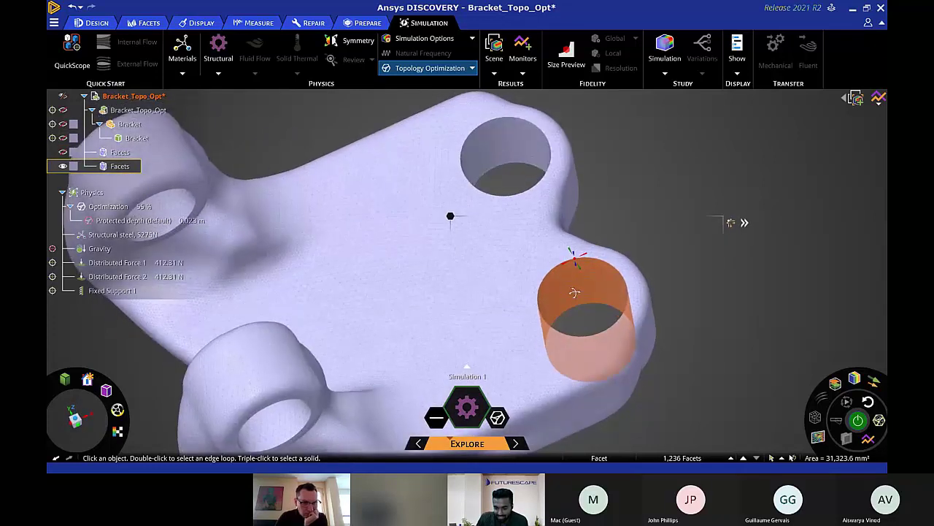
pyautogui.press('p')
pyautogui.moveTo(686, 191); pyautogui.dragTo(687, 202)
# Undo the pull on the front base hole's facets.
pyautogui.hotkey('ctrl', 'z')
pyautogui.hotkey('ctrl', 'z')
pyautogui.hotkey('ctrl', 'z')
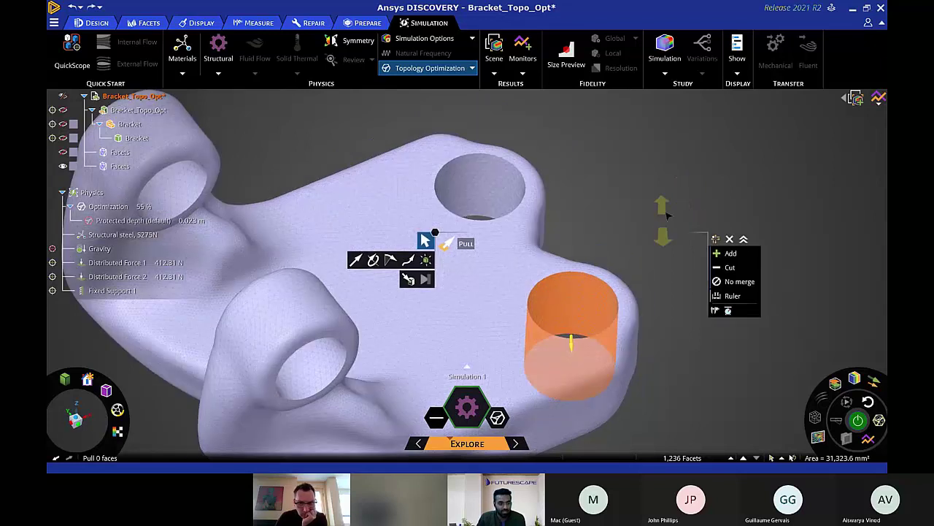
pyautogui.hotkey('ctrl', 'z')
pyautogui.hotkey('ctrl', 'z')
pyautogui.hotkey('ctrl', 'z')
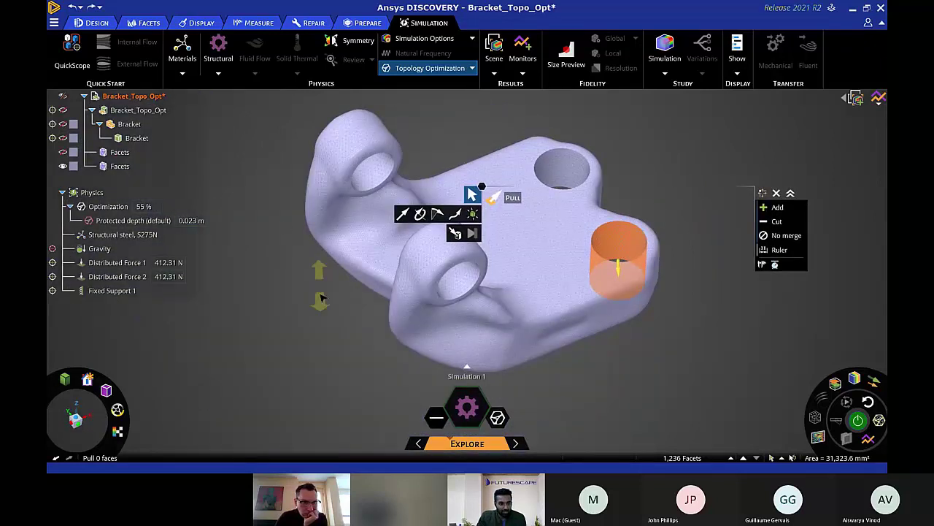
# Save the smoothed body as Bracket_Topo_Opt.stl in STL format on the Desktop, replacing the existing file.
pyautogui.click(54, 23)
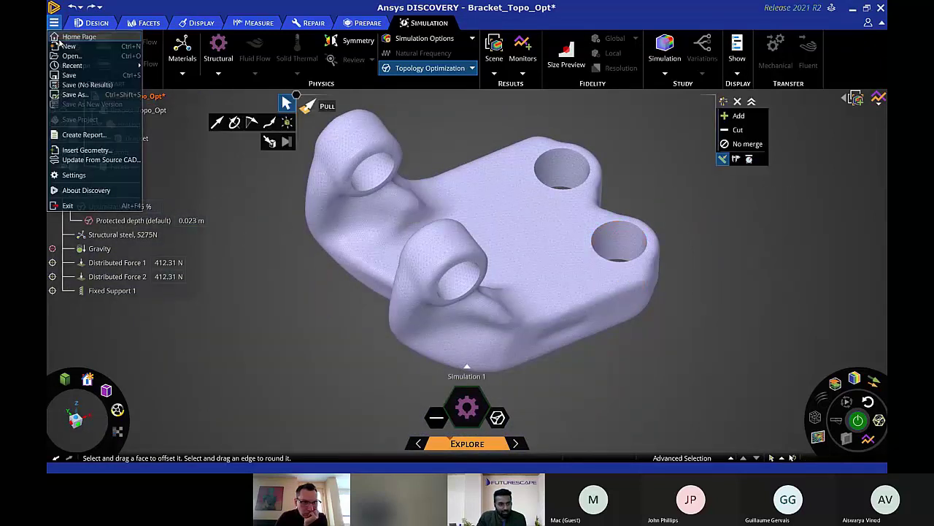
pyautogui.click(101, 96)
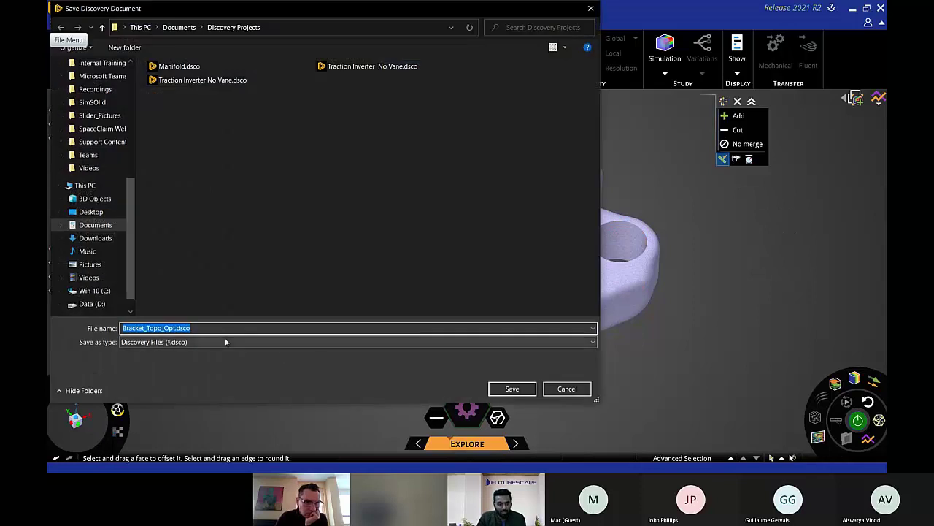
pyautogui.click(186, 343)
pyautogui.click(135, 313)
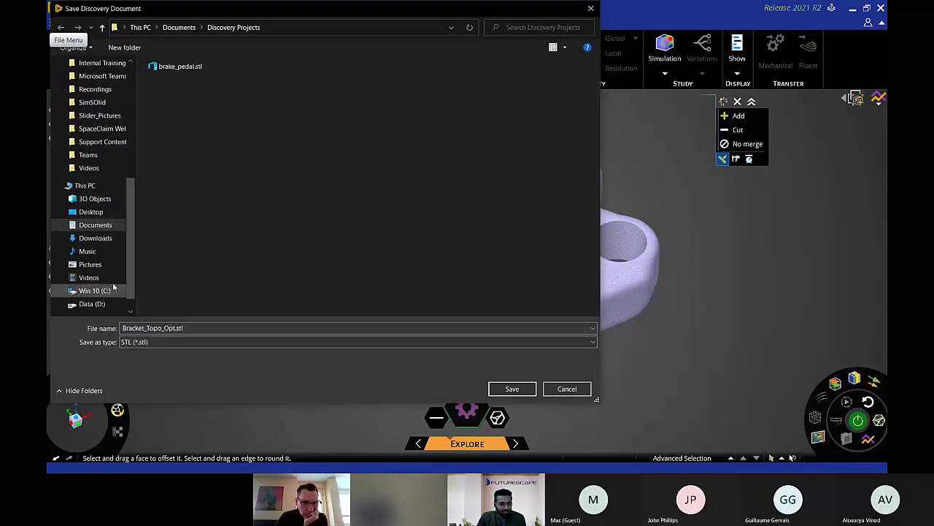
pyautogui.click(91, 212)
pyautogui.click(509, 391)
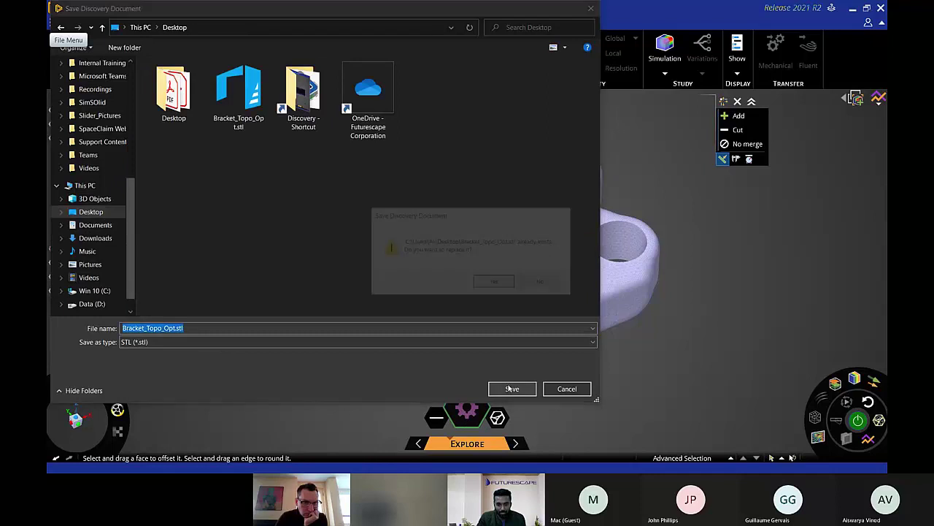
pyautogui.click(504, 283)
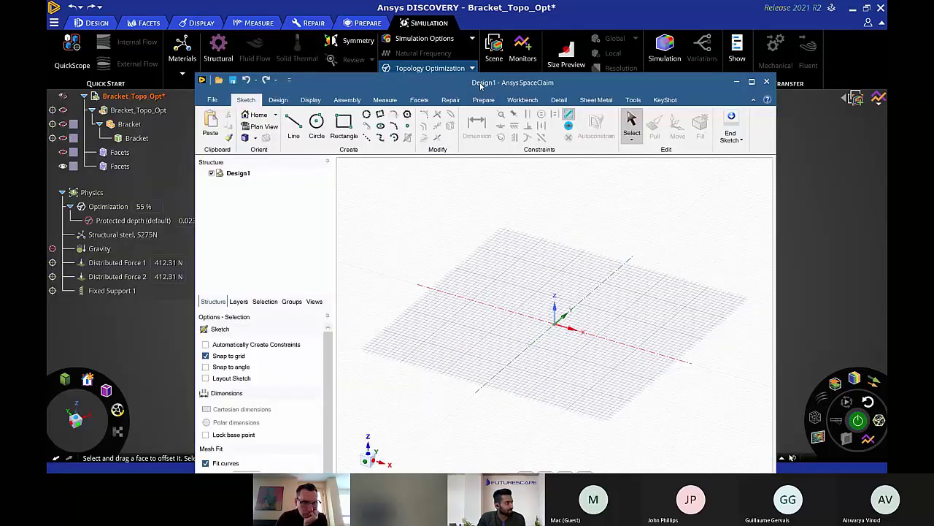
# Switch to Ansys SpaceClaim, bring the Bracket_Topo_Opt STL into the empty design and inspect the imported body.
pyautogui.doubleClick(480, 85)
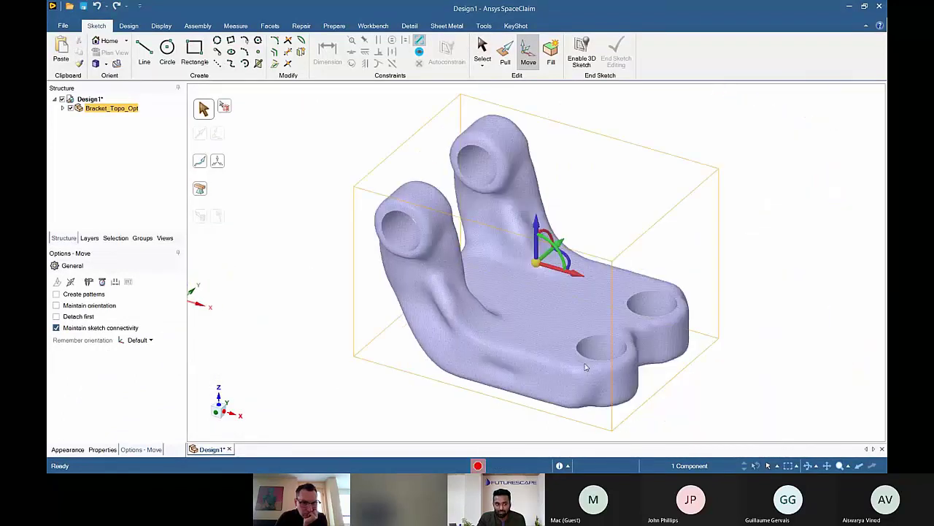
pyautogui.moveTo(388, 341); pyautogui.dragTo(411, 334, button='middle')
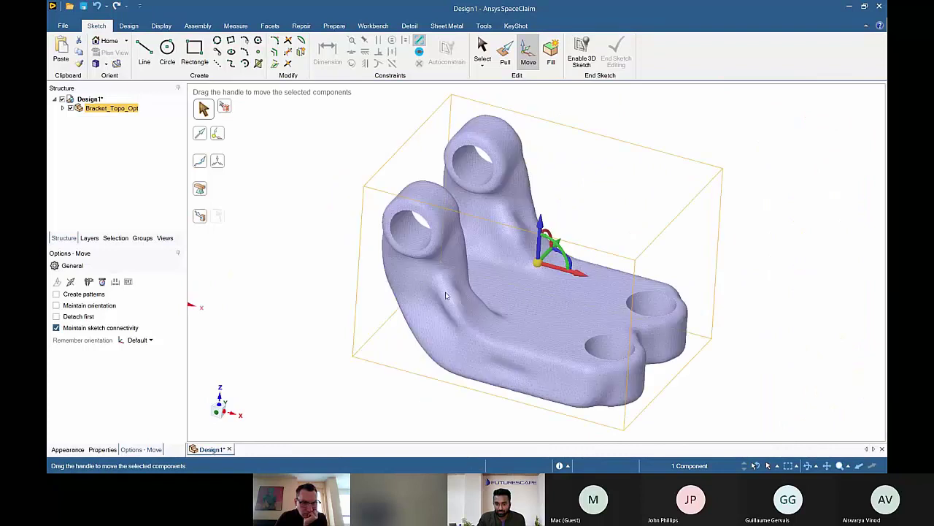
pyautogui.moveTo(814, 8); pyautogui.dragTo(691, 31)
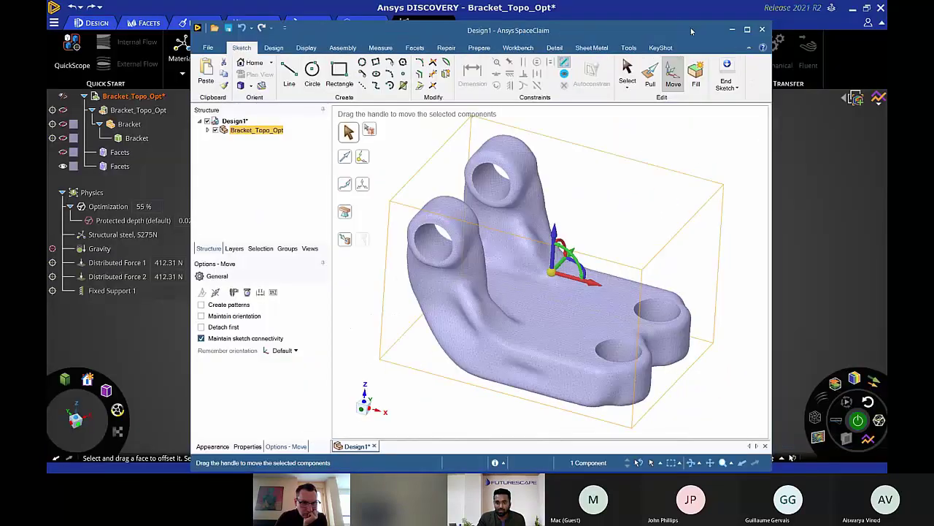
# Return to Ansys Discovery, hide the smoothed faceted body and show the original Bracket solid.
pyautogui.click(692, 15)
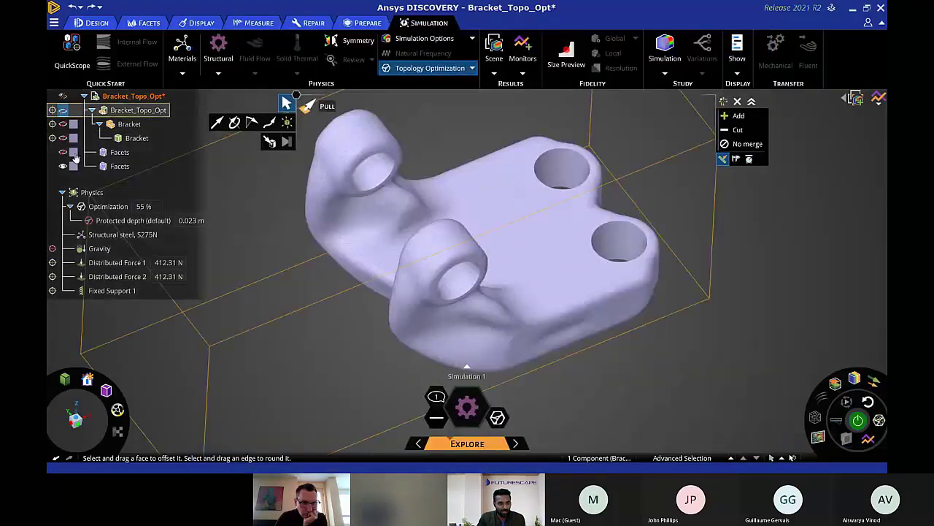
pyautogui.click(62, 166)
pyautogui.click(63, 167)
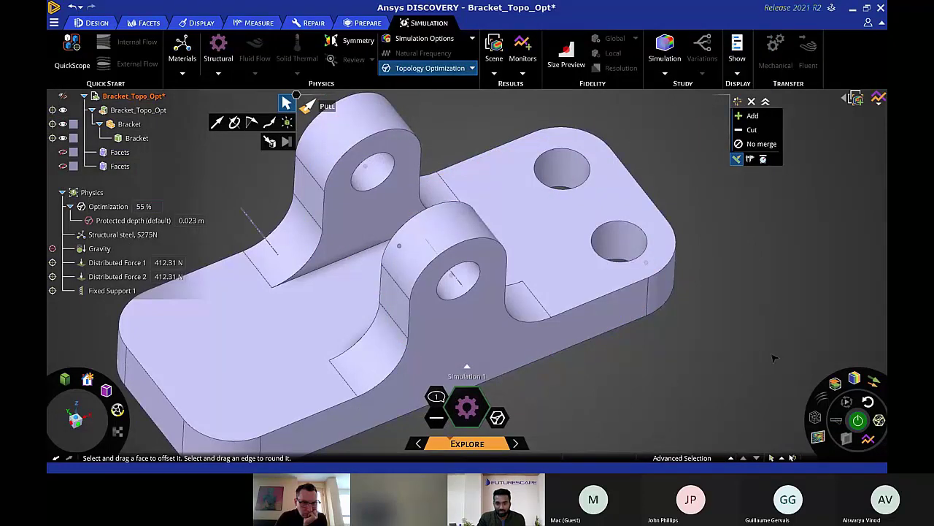